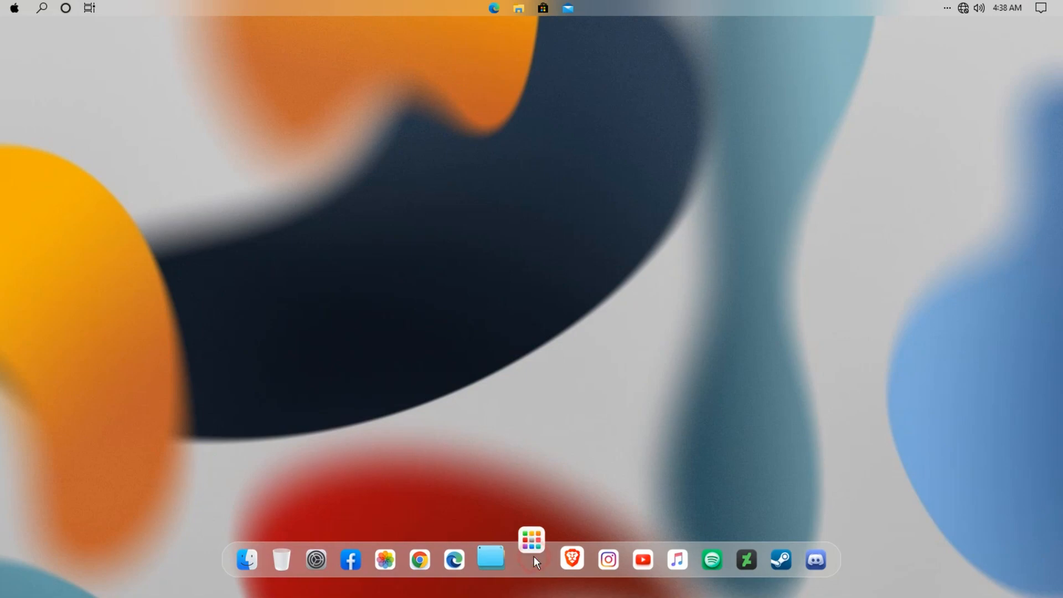
Browse Quick access, Libraries, This PC and the New Volume (C:) drive in the light-themed file explorer, and close the window.
left_click(581, 508)
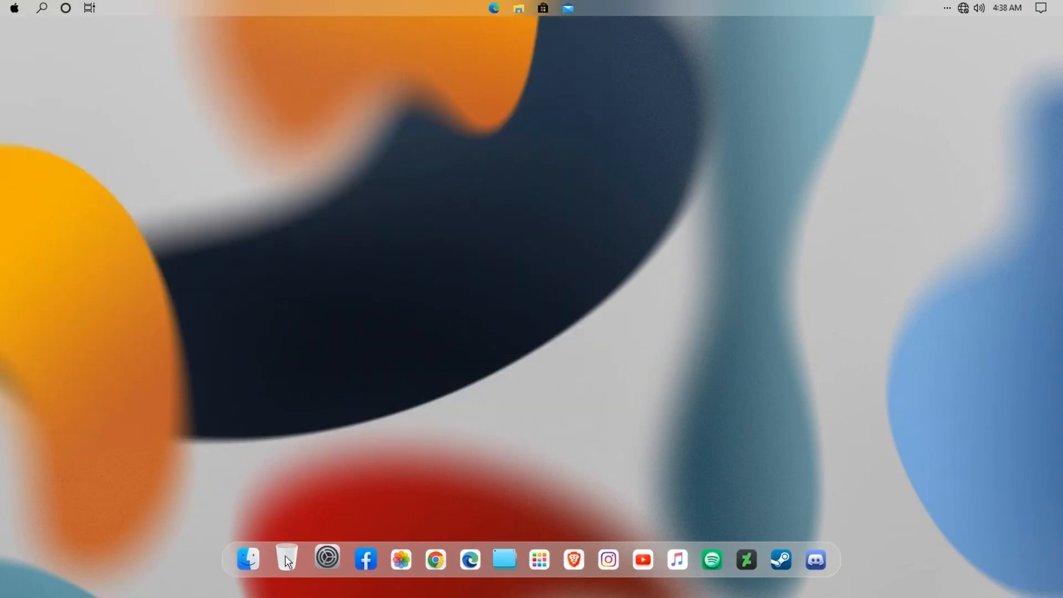
left_click(263, 556)
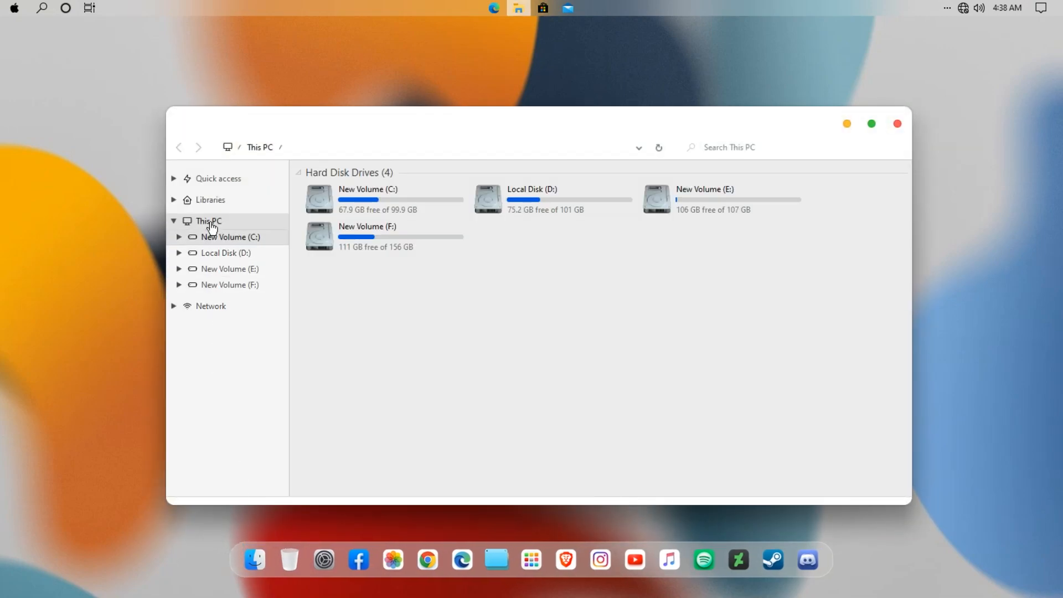
left_click(213, 180)
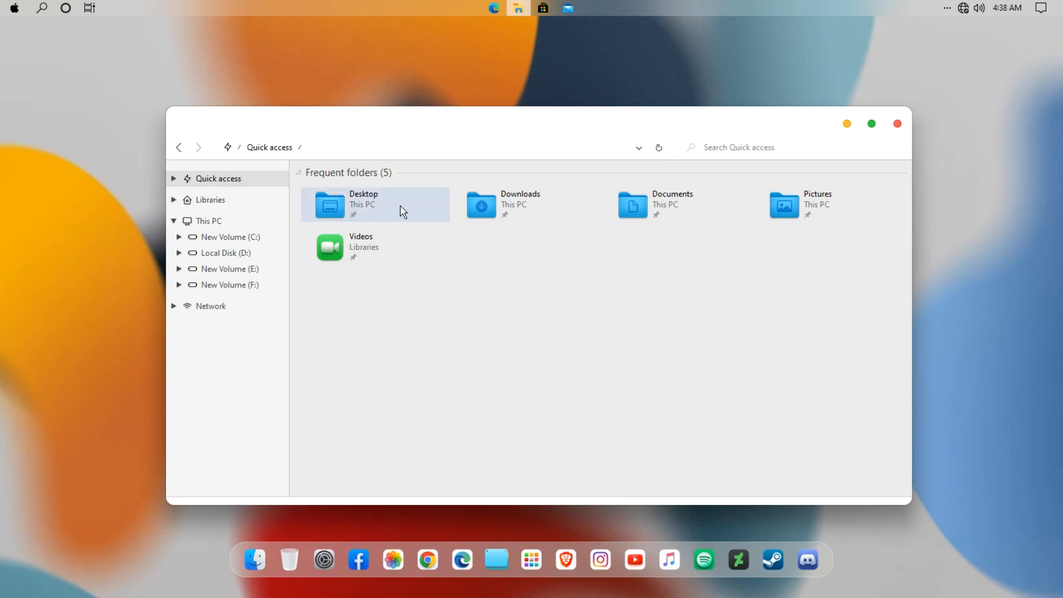
left_click(242, 202)
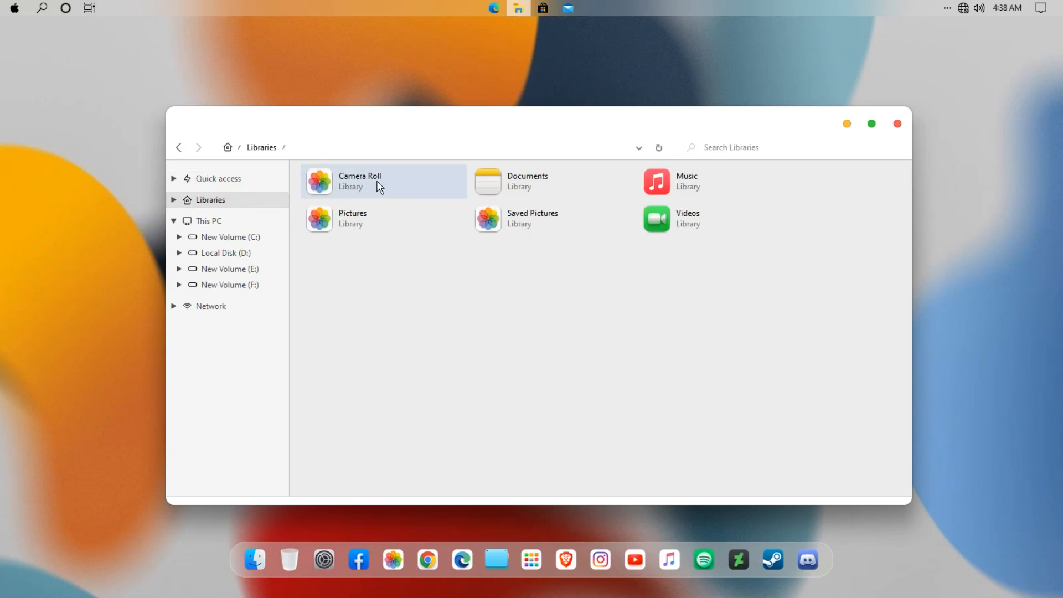
left_click(256, 221)
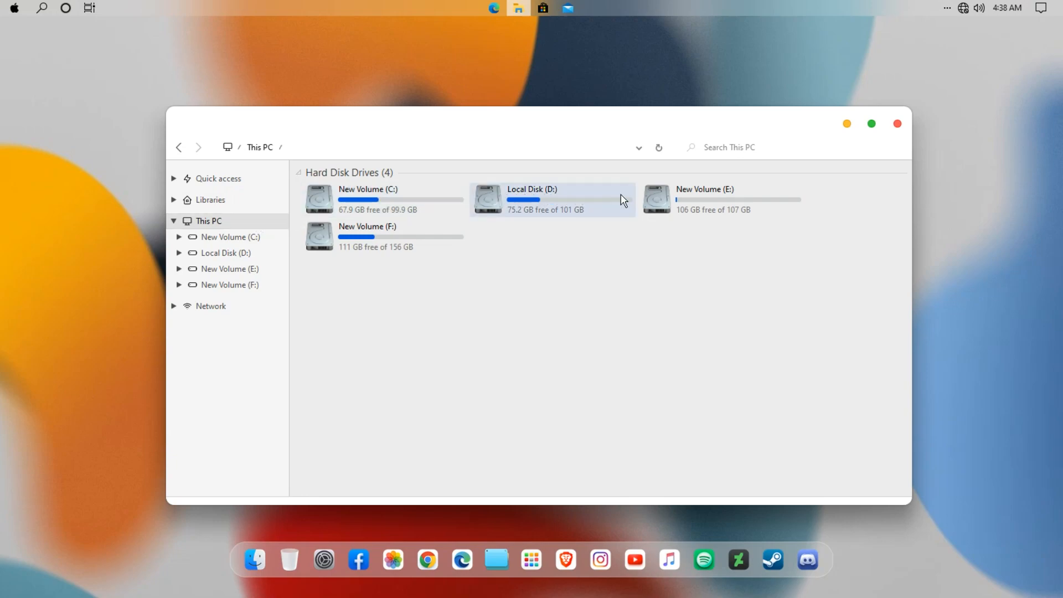
double_click(408, 194)
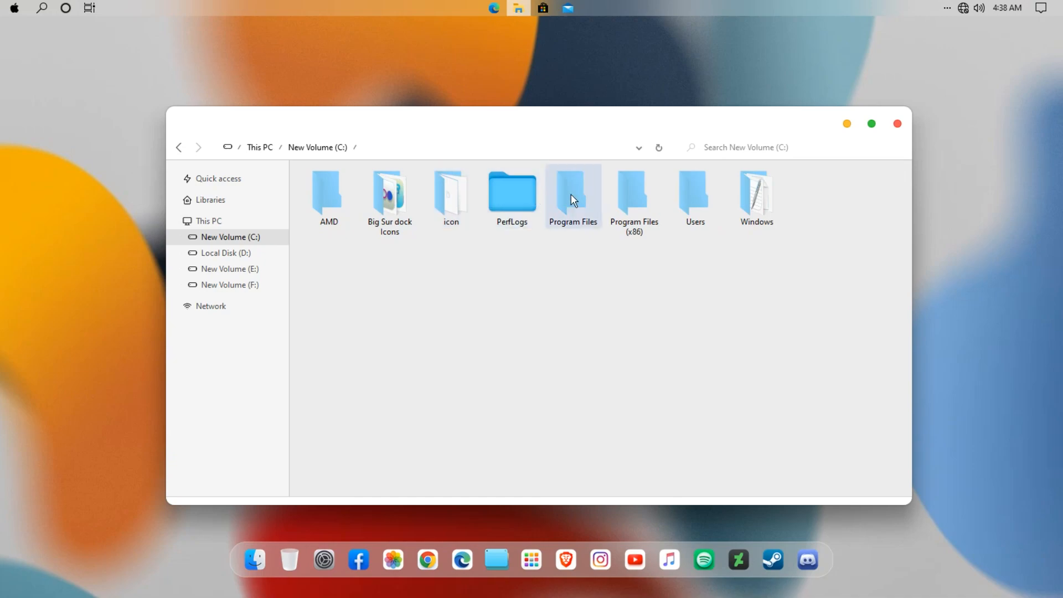
left_click(900, 132)
Look through the app launcher's pages and its Players and Time&date folders, and open the computer item briefly.
mouse_move(1062, 0)
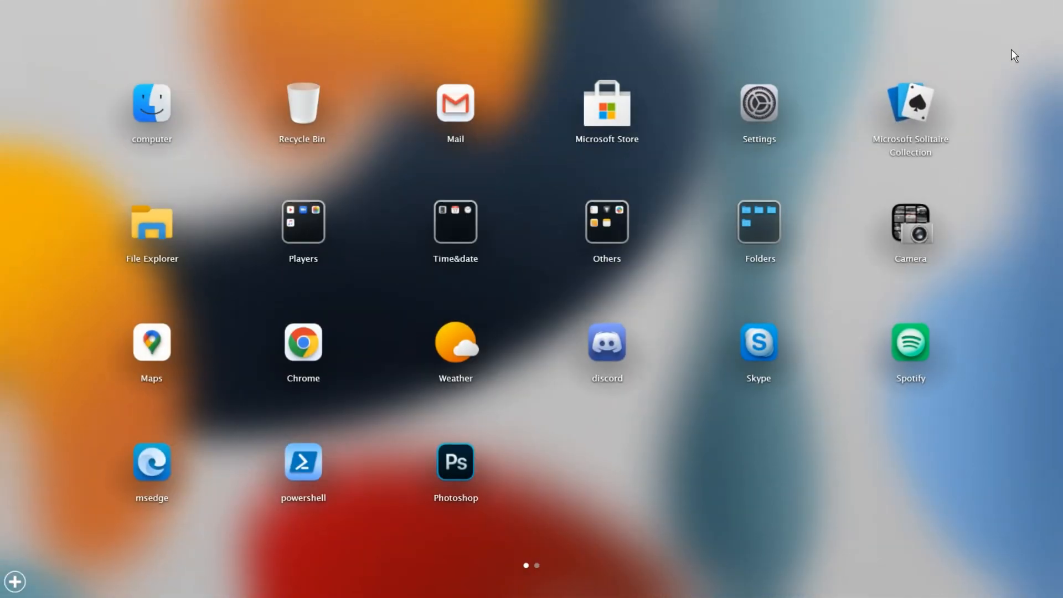
scroll(494, 215, "down", 1)
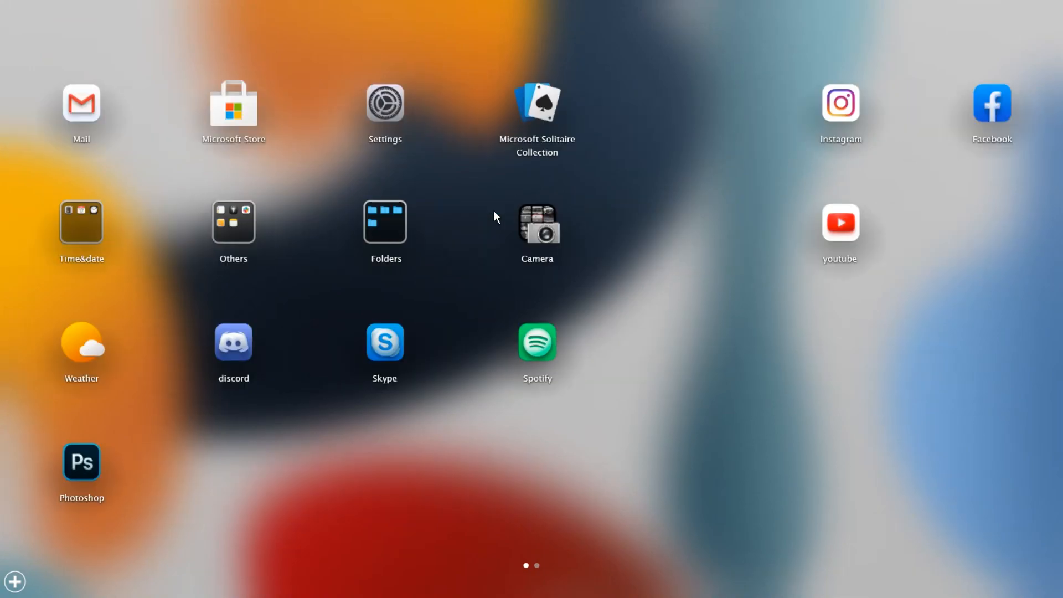
scroll(494, 215, "up", 1)
scroll(495, 215, "down", 1)
scroll(494, 211, "up", 1)
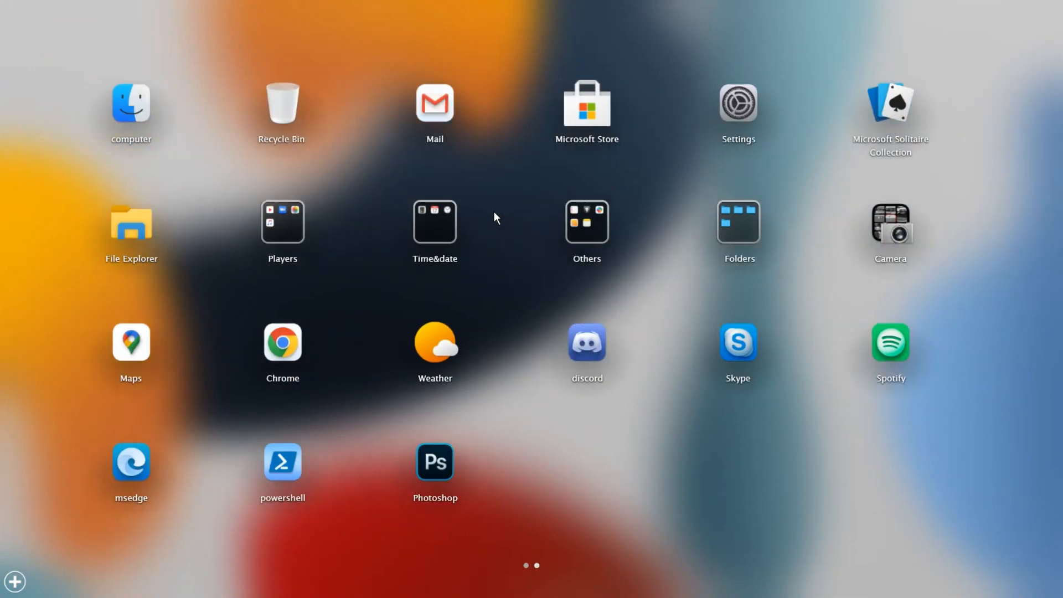
left_click_drag(685, 211, 619, 215)
left_click(302, 241)
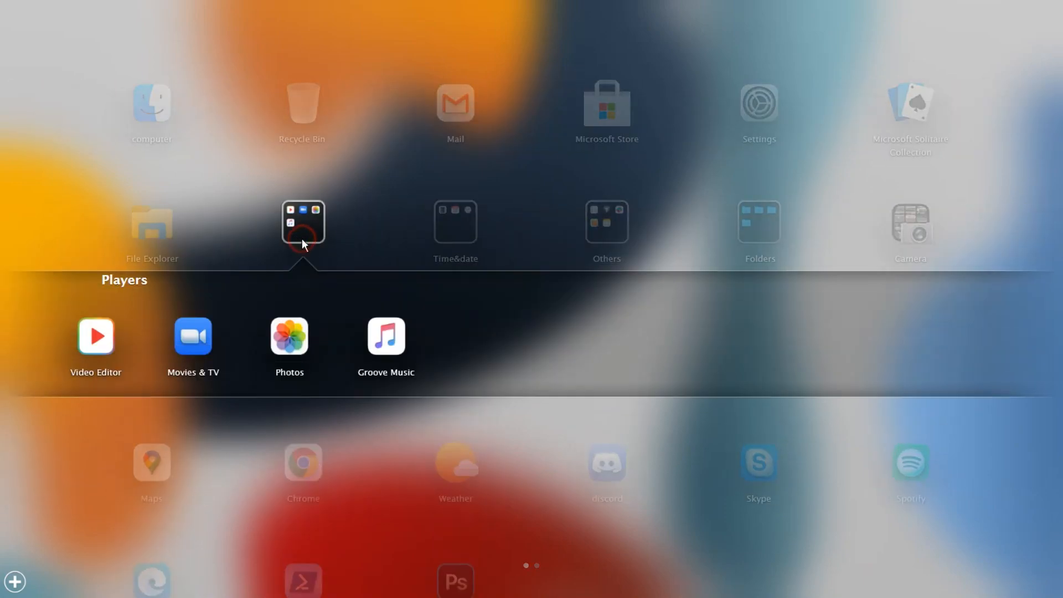
left_click(306, 240)
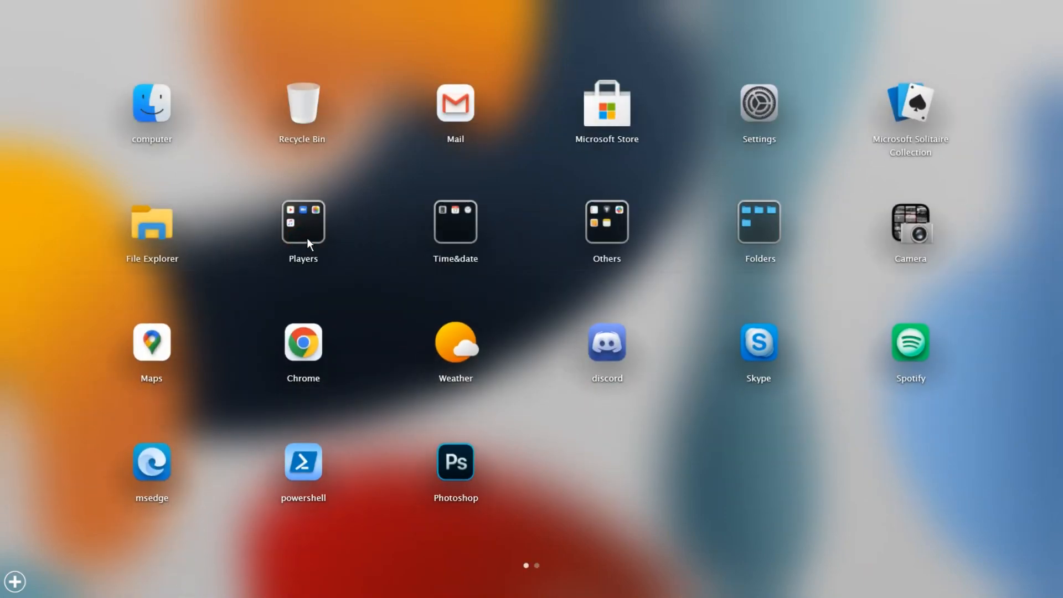
left_click(454, 225)
left_click(454, 224)
left_click(157, 123)
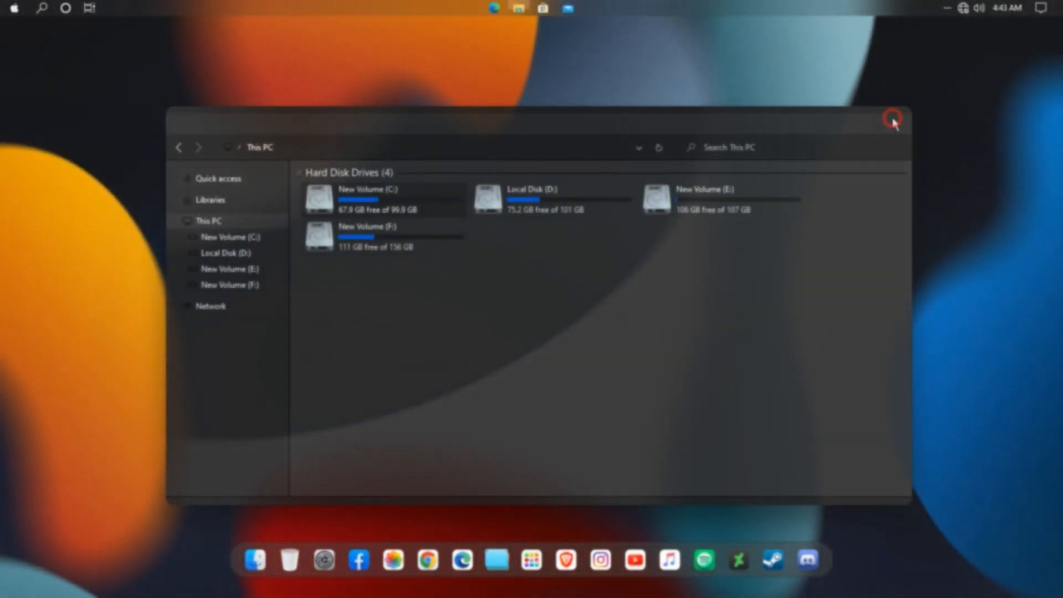
left_click(892, 119)
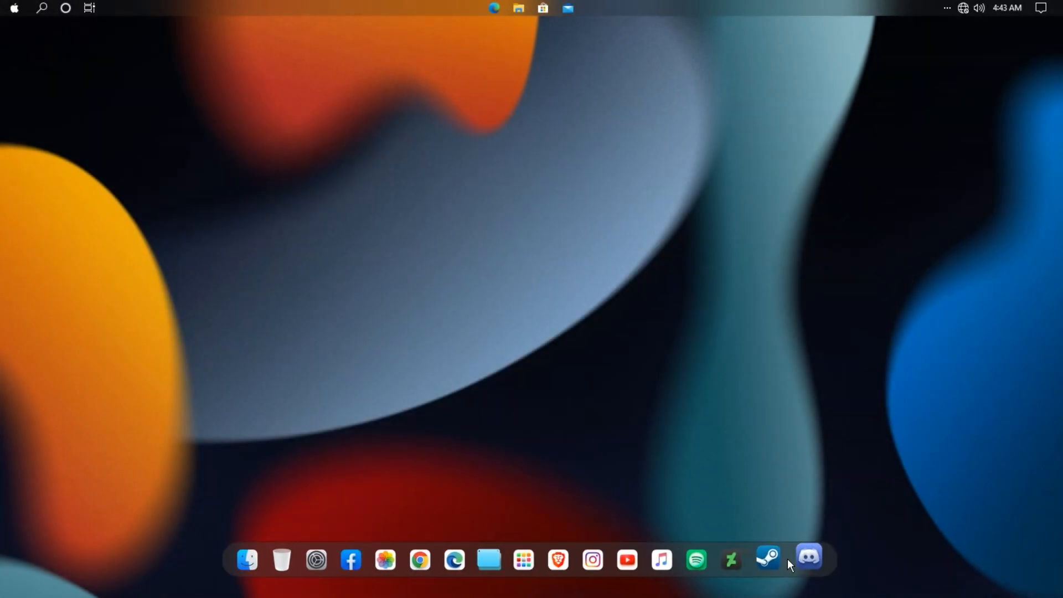
Browse Quick access, Libraries, This PC and the New Volume (C:) drive in the dark-themed file explorer, and close the window.
left_click(539, 563)
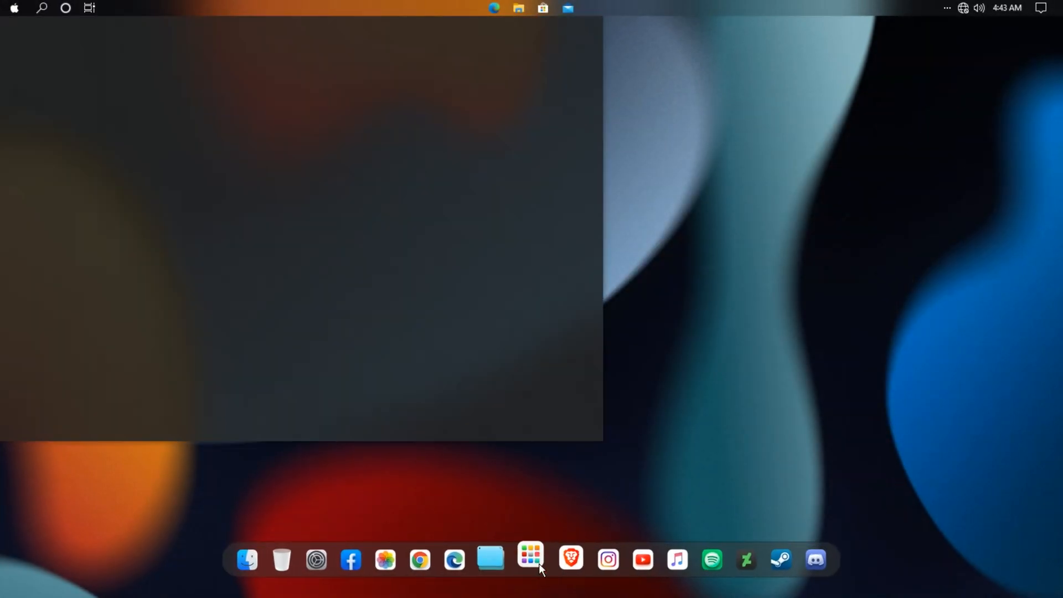
left_click(256, 567)
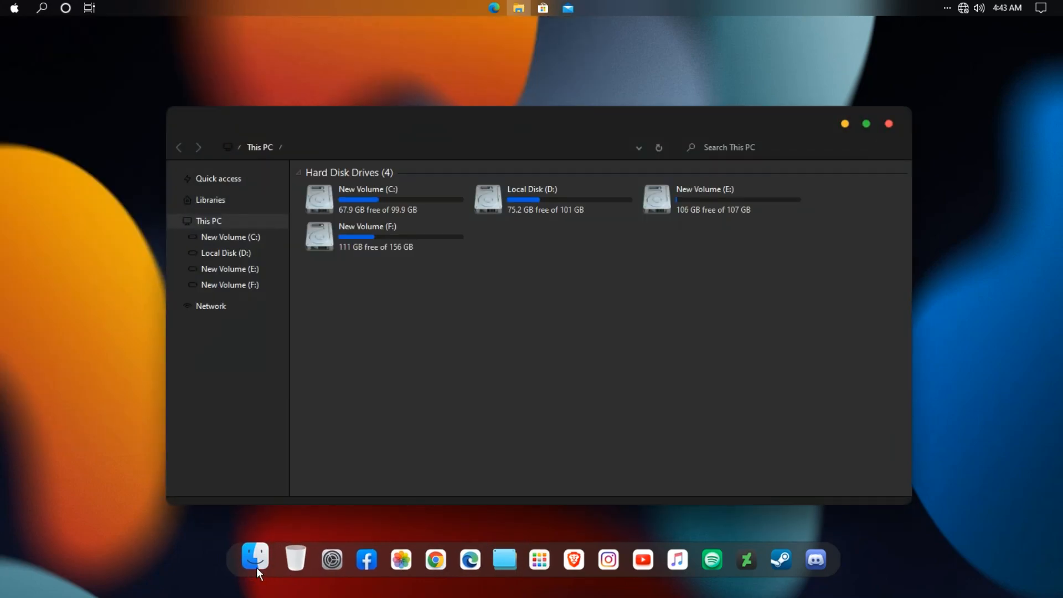
left_click(238, 180)
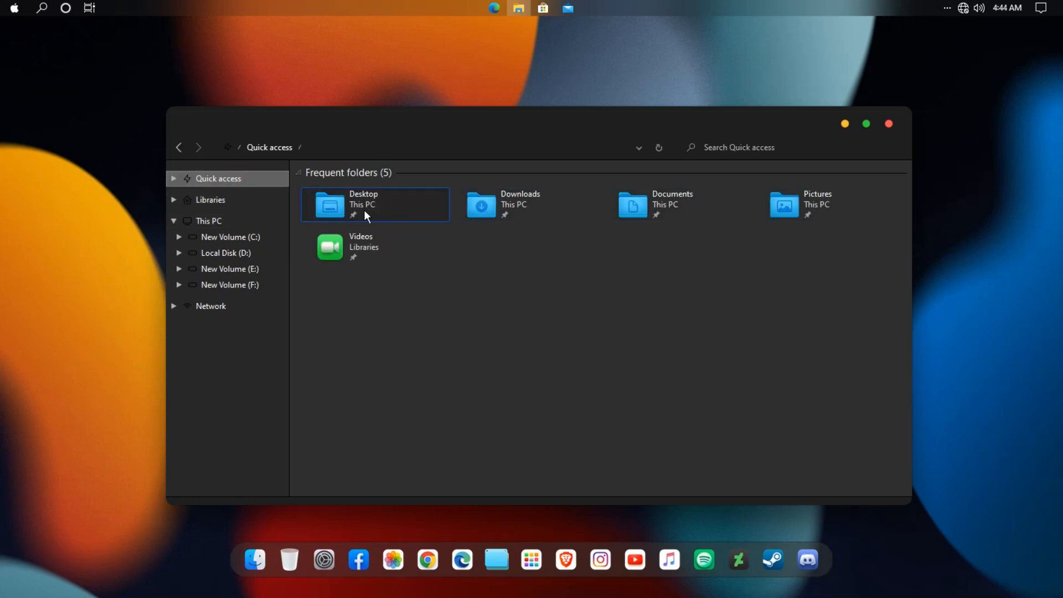
left_click(264, 201)
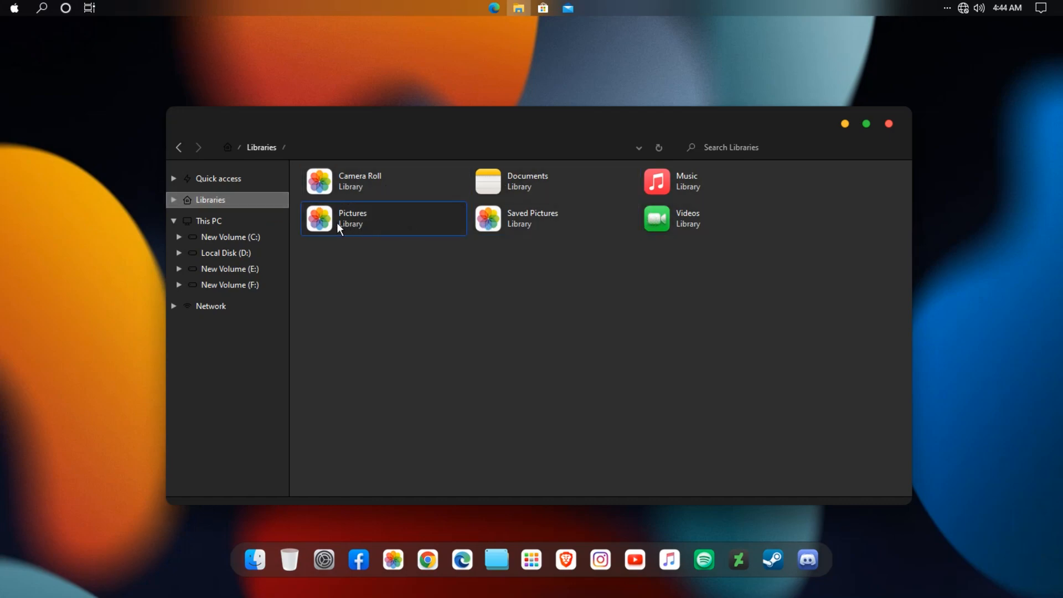
left_click(273, 218)
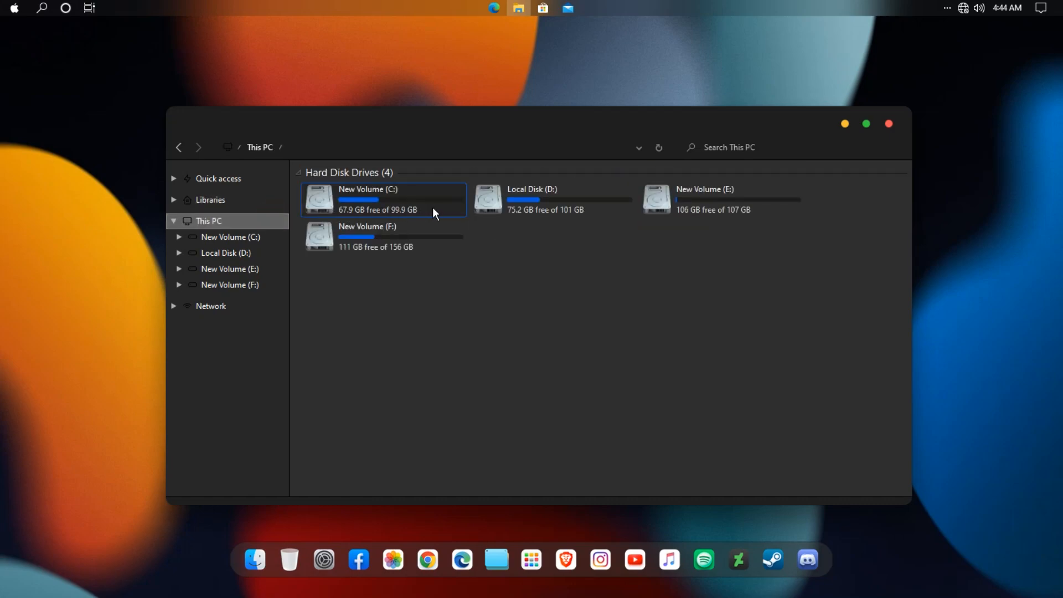
left_click(413, 209)
double_click(413, 208)
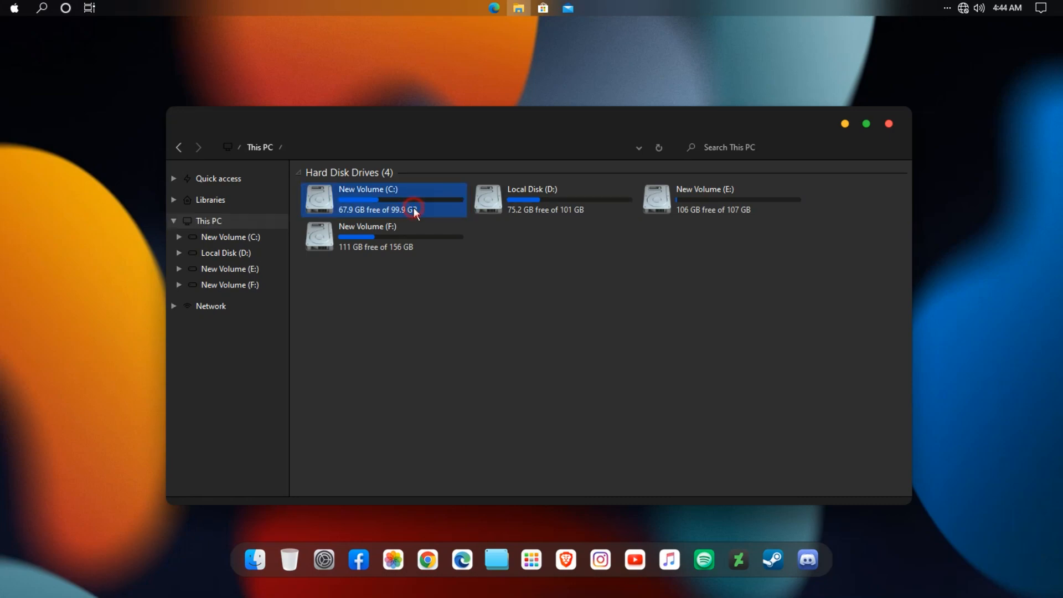
scroll(414, 209, "up", 2)
scroll(414, 209, "down", 1)
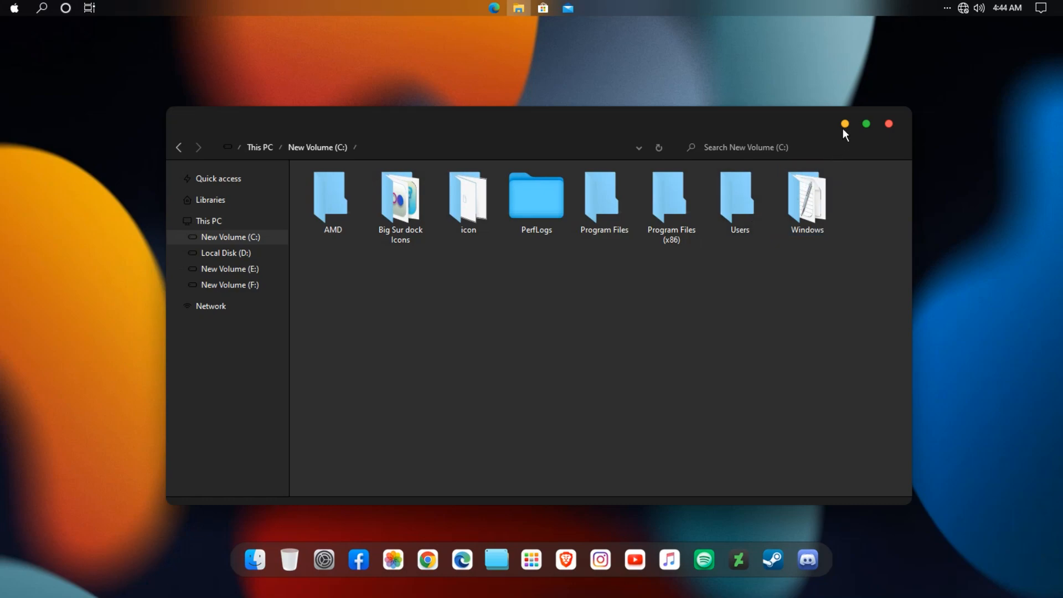
left_click(888, 124)
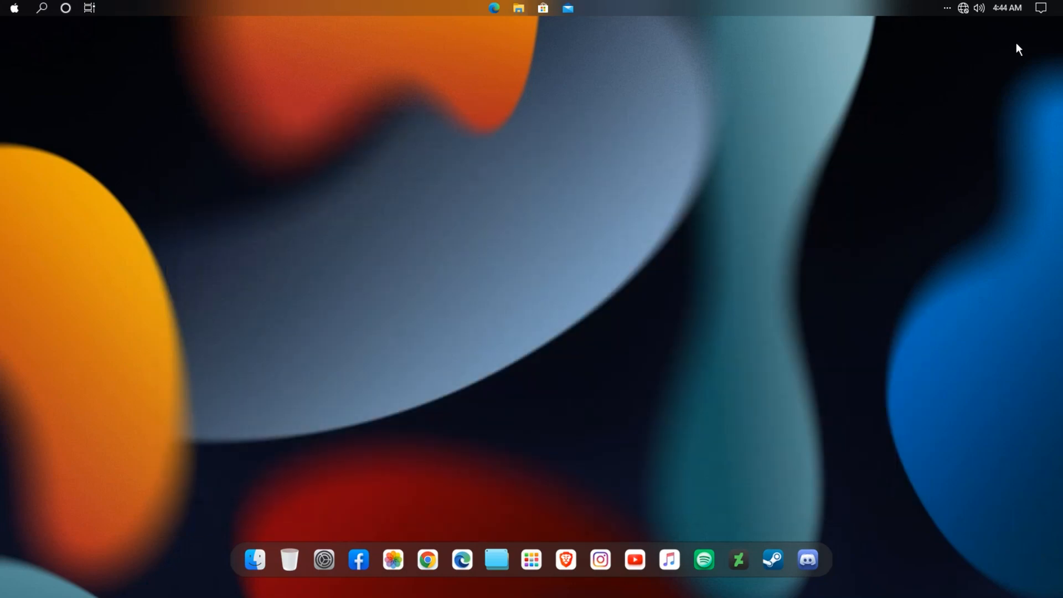
Look through the app launcher's pages over the dark wallpaper and open its Time&date and Others folders.
mouse_move(1062, 0)
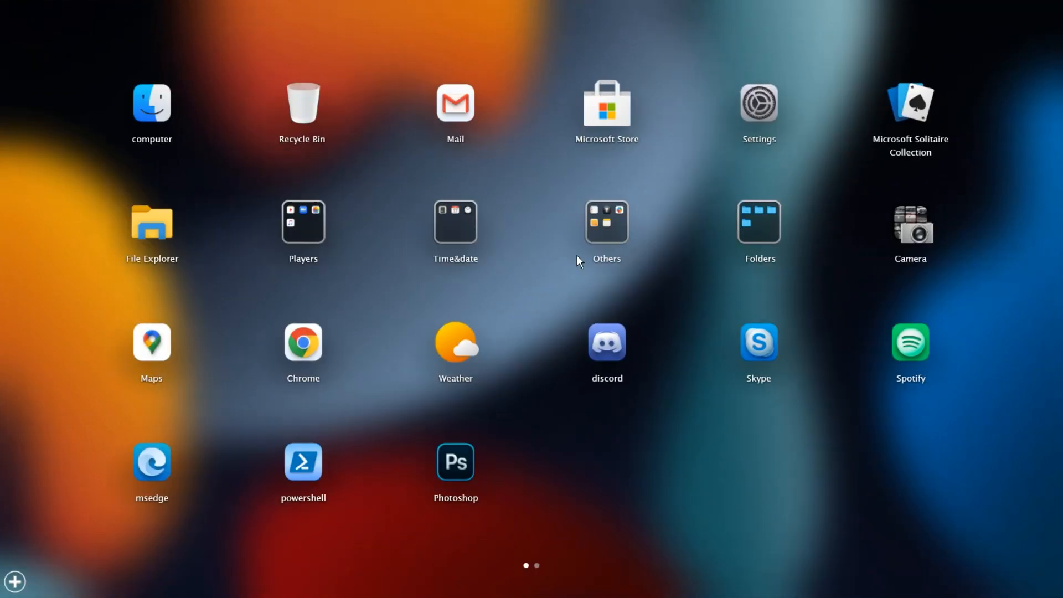
scroll(577, 255, "down", 1)
scroll(577, 255, "up", 1)
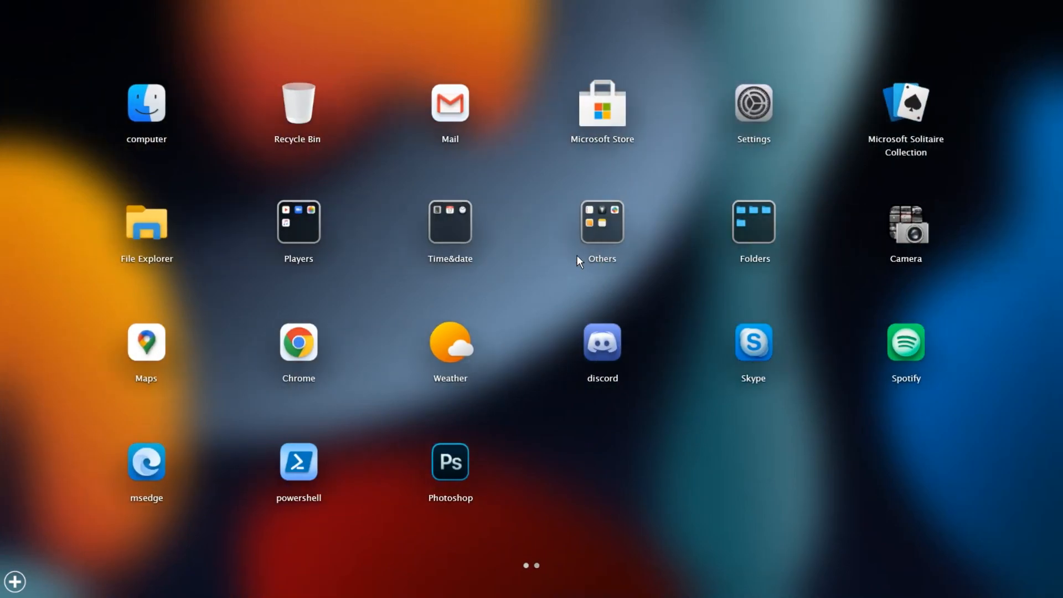
scroll(577, 255, "down", 1)
scroll(577, 255, "up", 1)
left_click(443, 241)
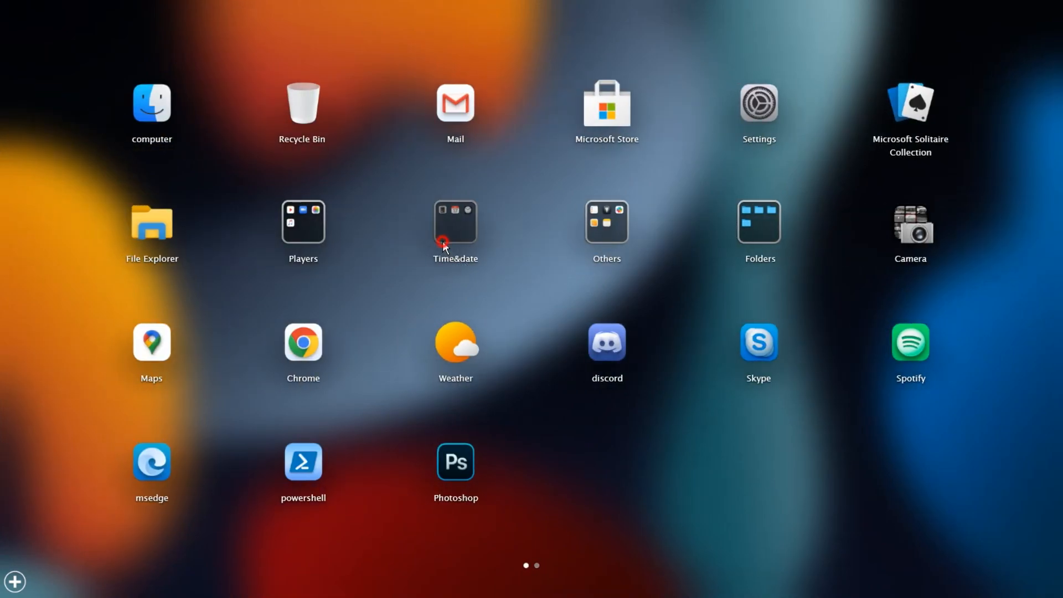
left_click(600, 234)
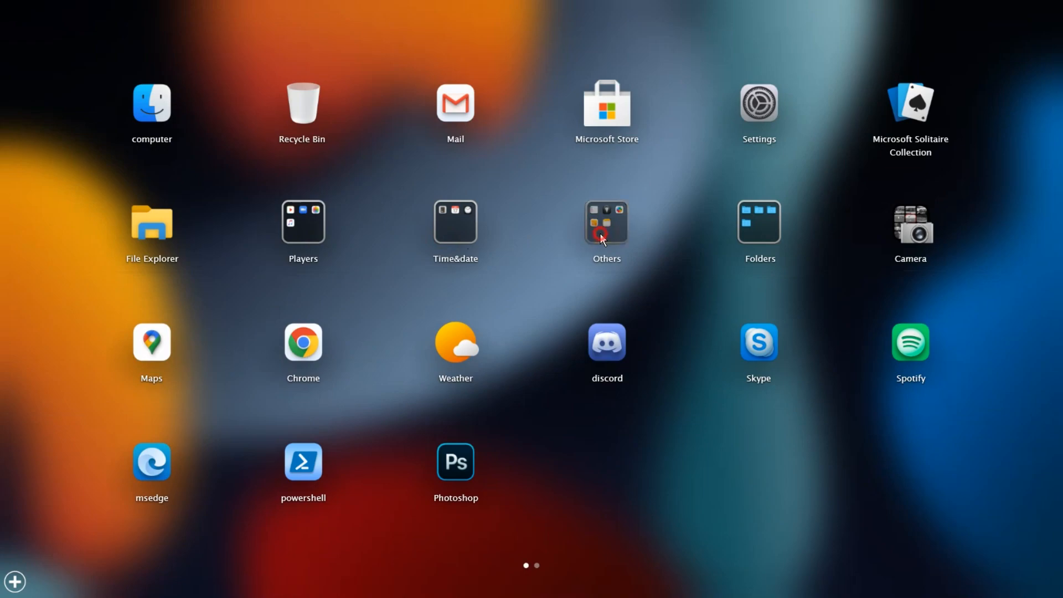
left_click(600, 233)
left_click(669, 240)
left_click(975, 214)
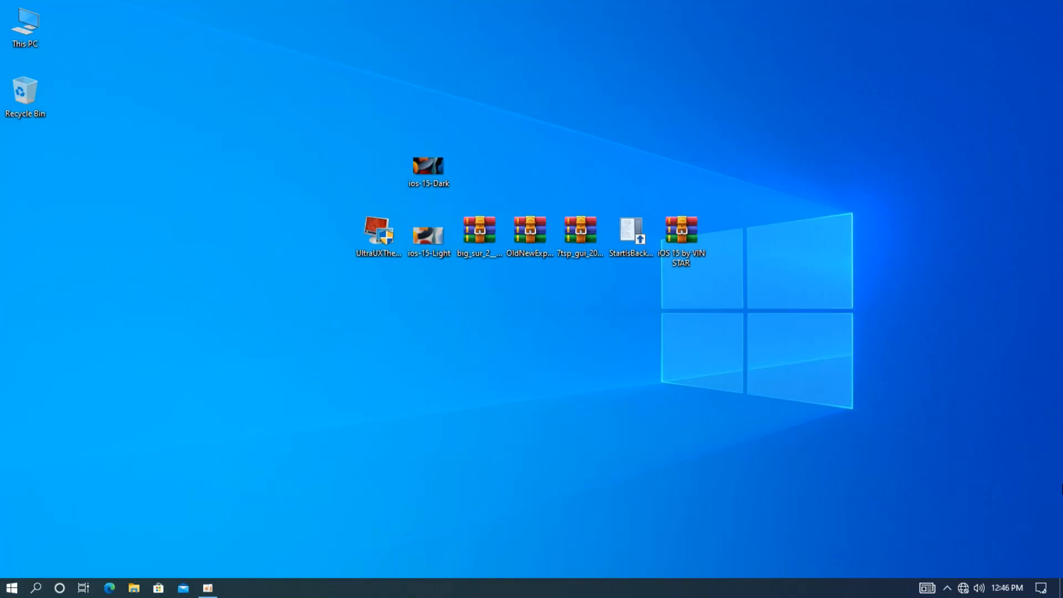
Install UltraUXThemePatcher 4.2.0 from its desktop setup file, accepting the license agreement, and finish the setup.
double_click(380, 250)
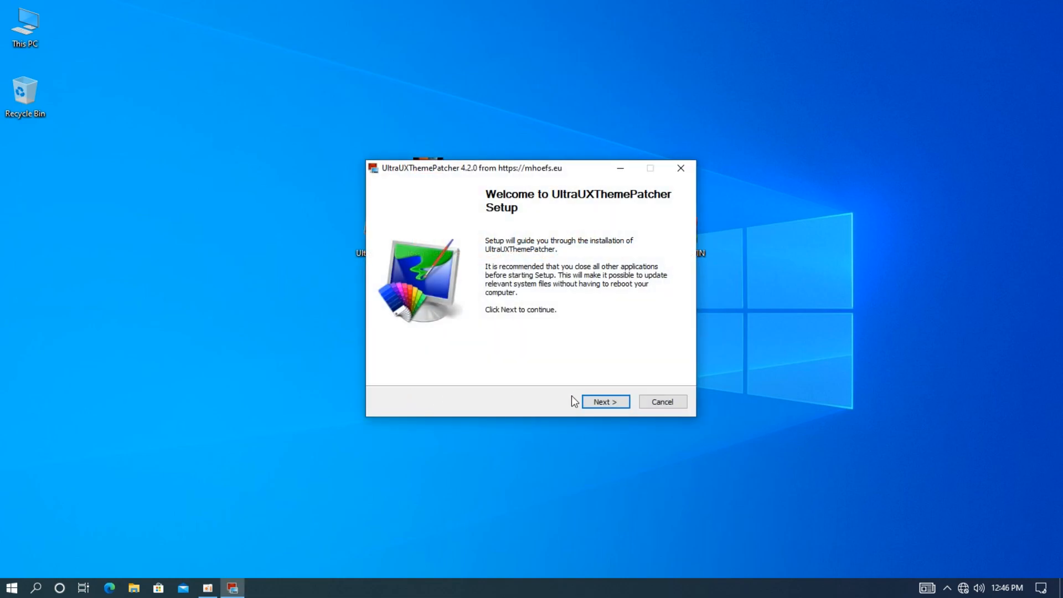
left_click(589, 401)
left_click(527, 371)
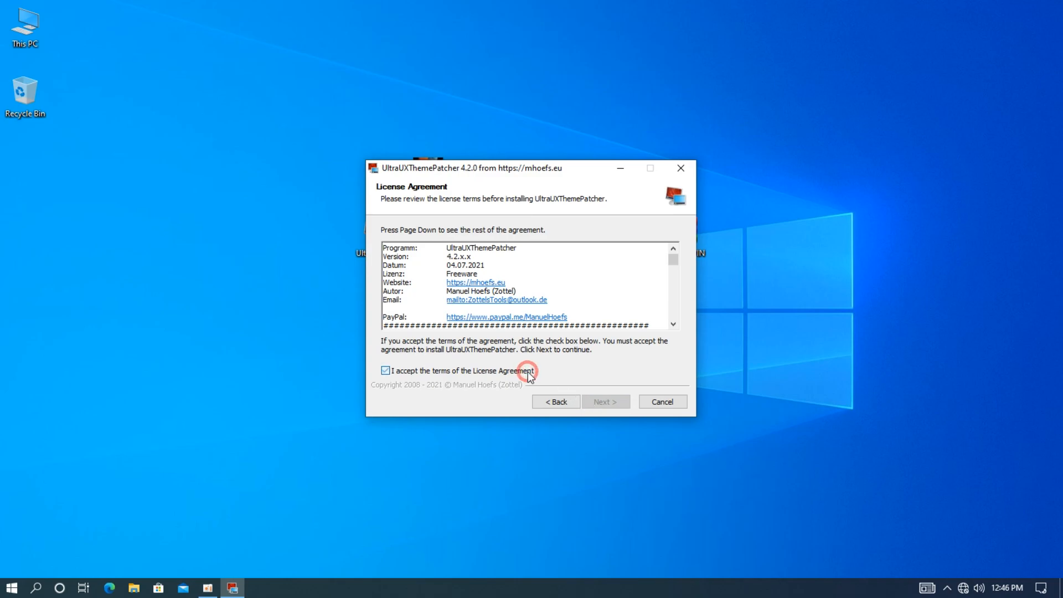
left_click(606, 401)
left_click(606, 402)
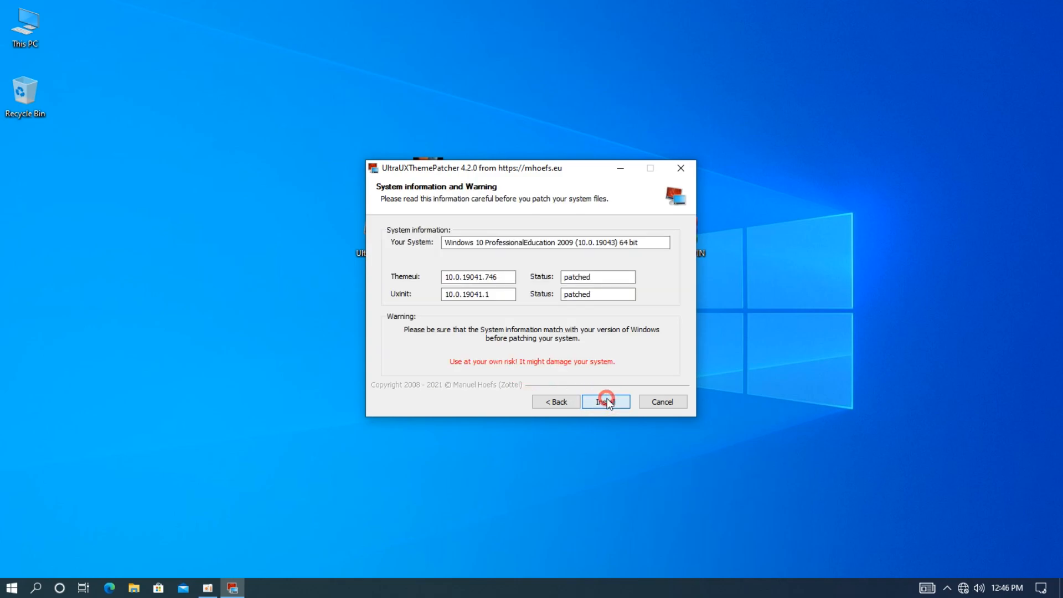
left_click(607, 399)
left_click(607, 400)
left_click(607, 400)
left_click(607, 400)
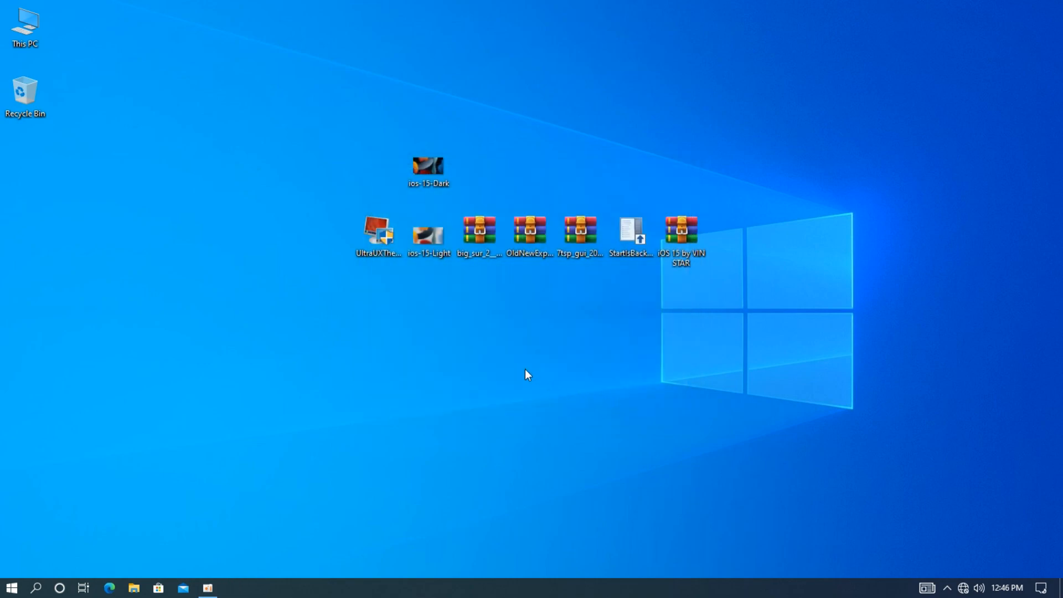
Set the ios-15-Light image as the desktop background.
right_click(433, 250)
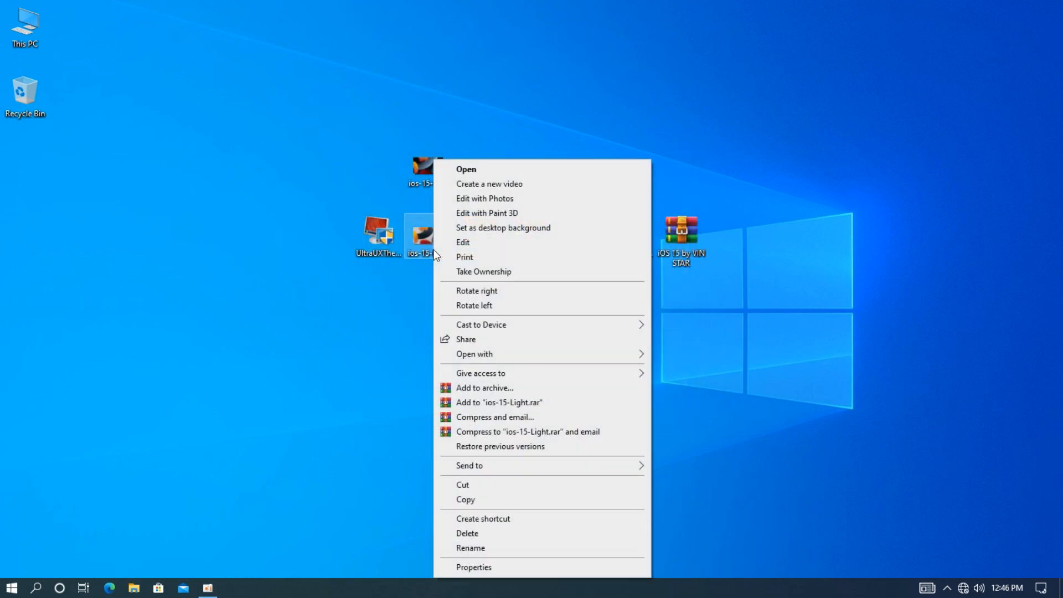
left_click(473, 227)
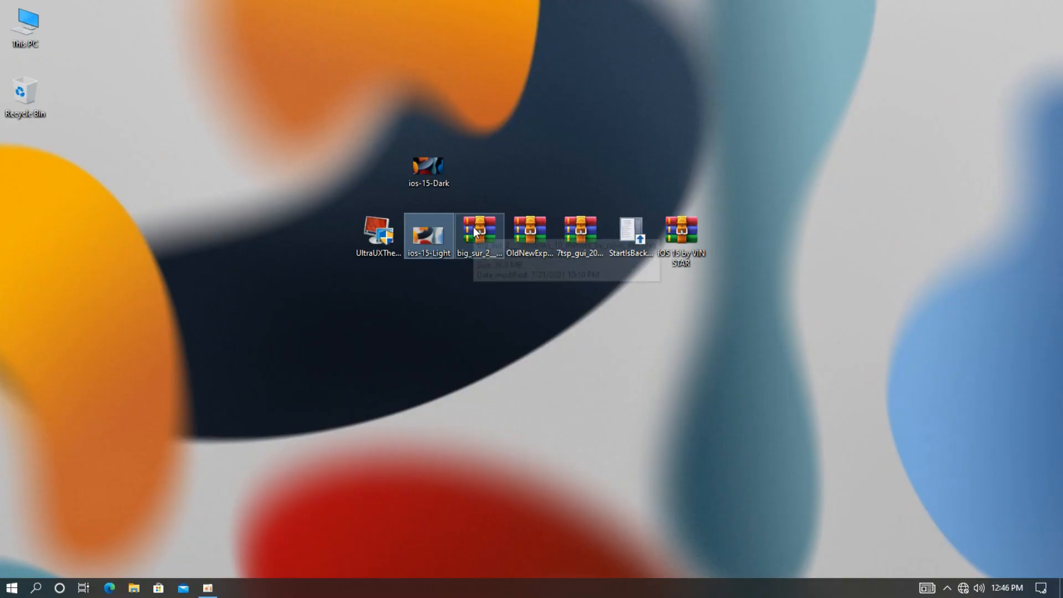
Extract the big_sur_2___windows_10_themes_by_niivu_de91thq archive into a folder of the same name on the desktop.
right_click(473, 227)
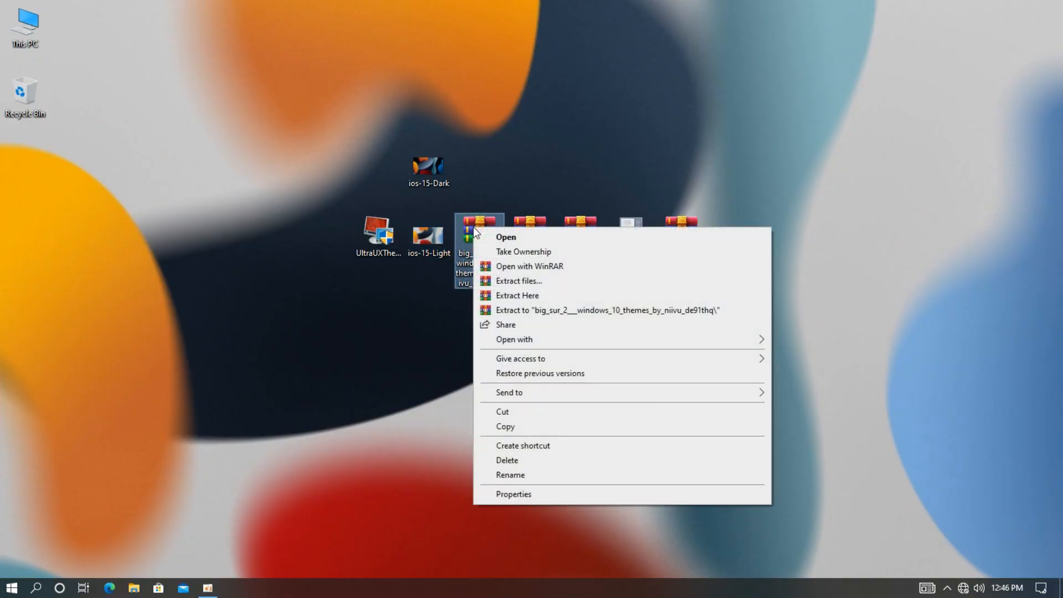
left_click(505, 279)
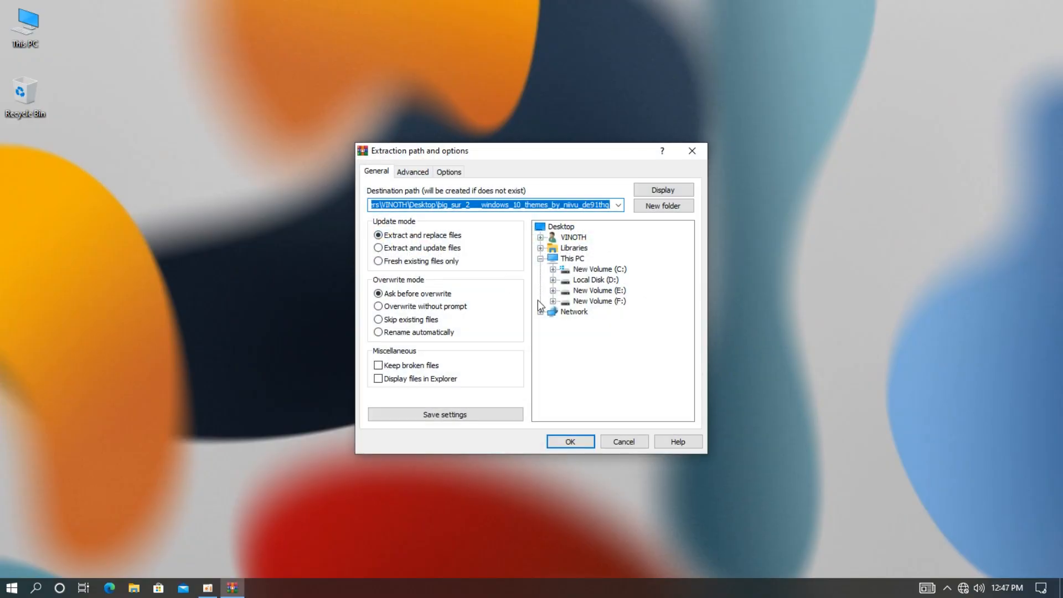
left_click(568, 442)
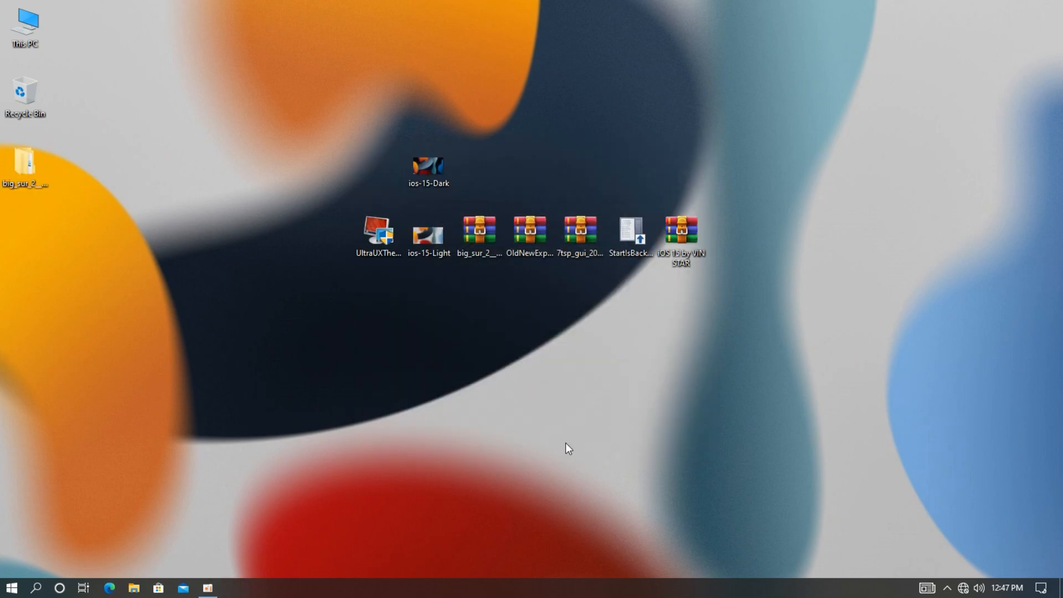
Cut the Big Sur 2 folder and its three theme files from Thin Taskbar in the extracted archive's Windows 10 Themes FINAL folder.
double_click(39, 157)
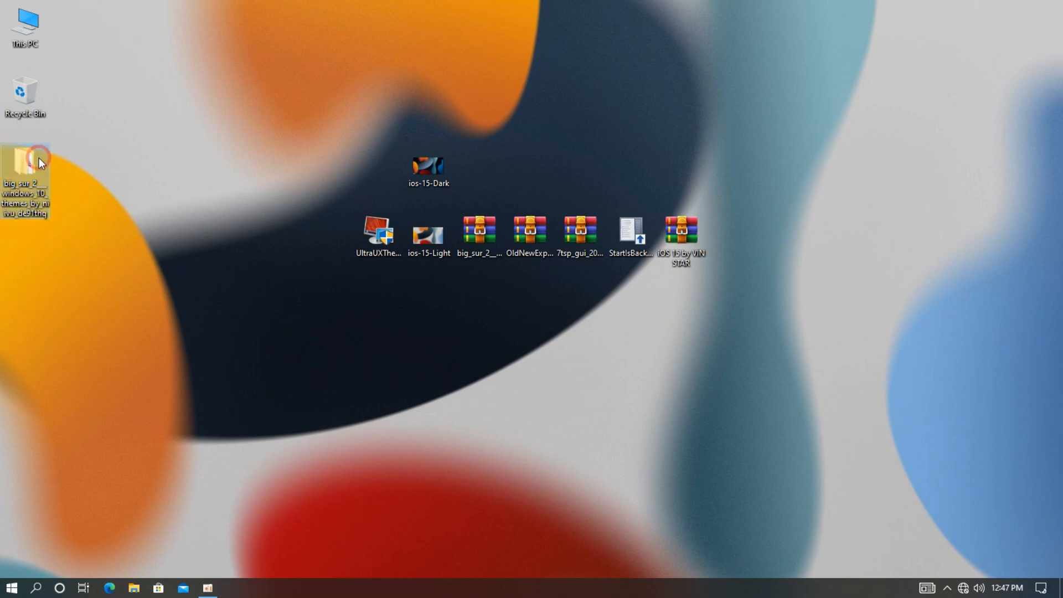
double_click(356, 188)
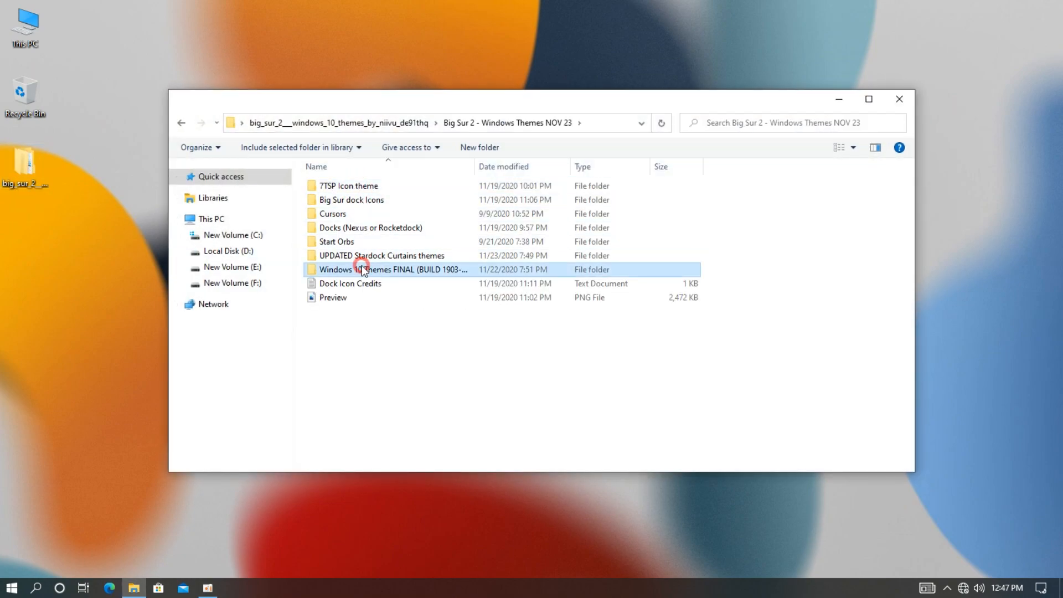
left_click(349, 273)
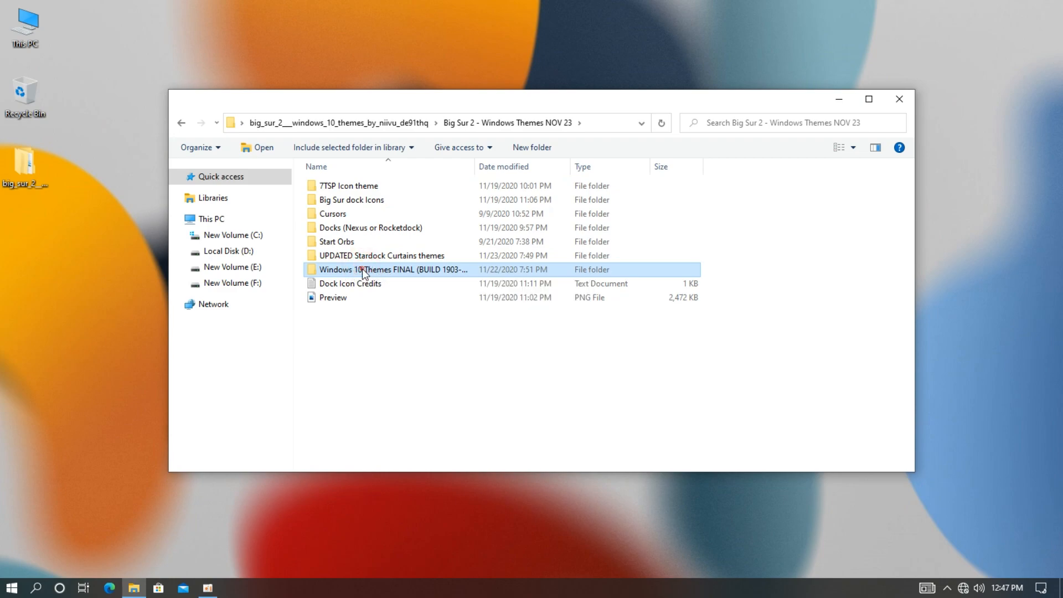
double_click(362, 269)
left_click(359, 218)
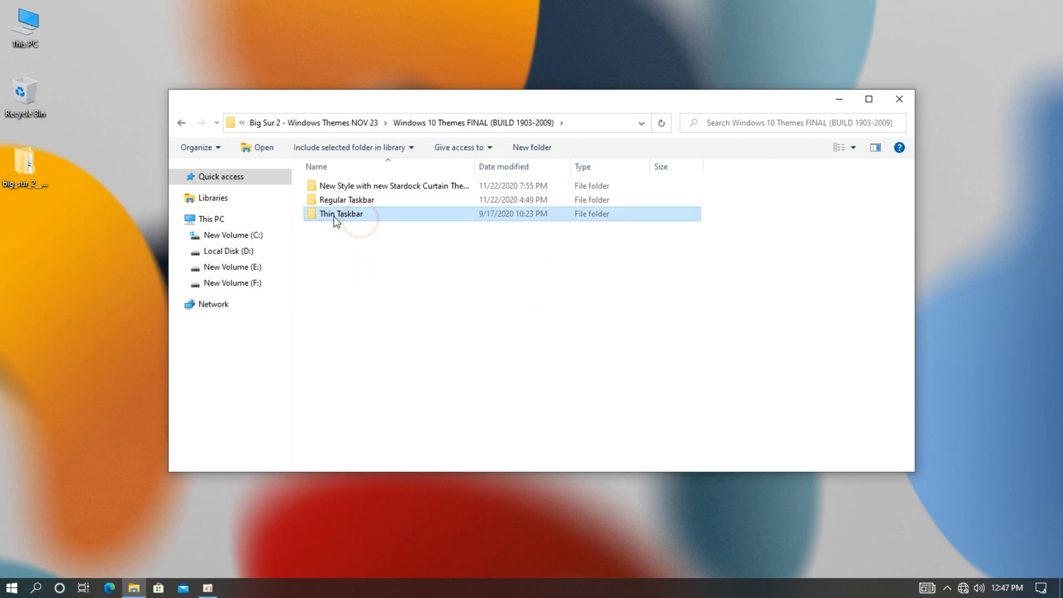
double_click(377, 217)
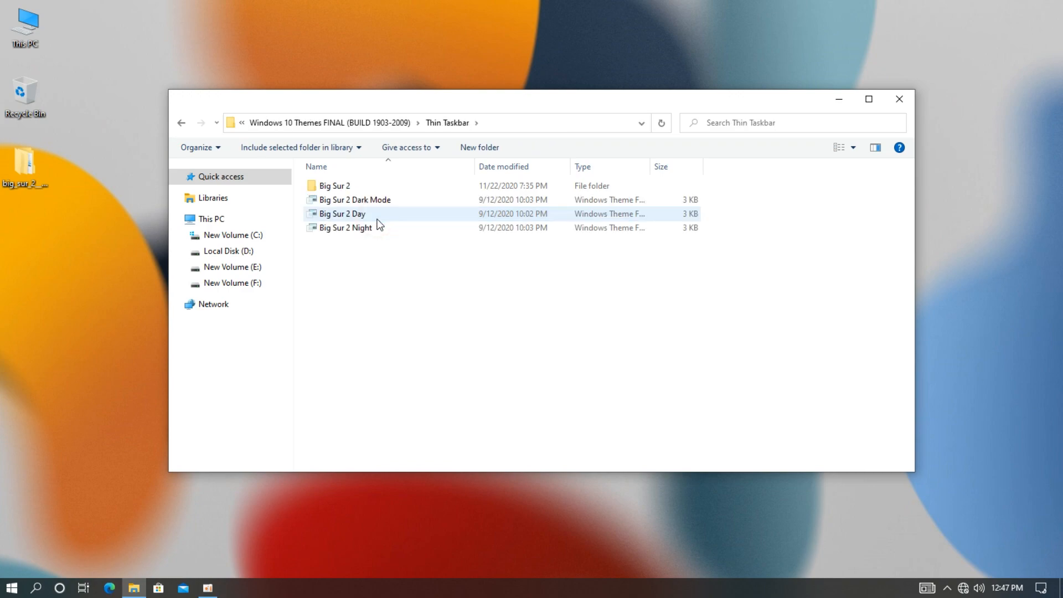
left_click_drag(379, 266, 394, 183)
right_click(395, 185)
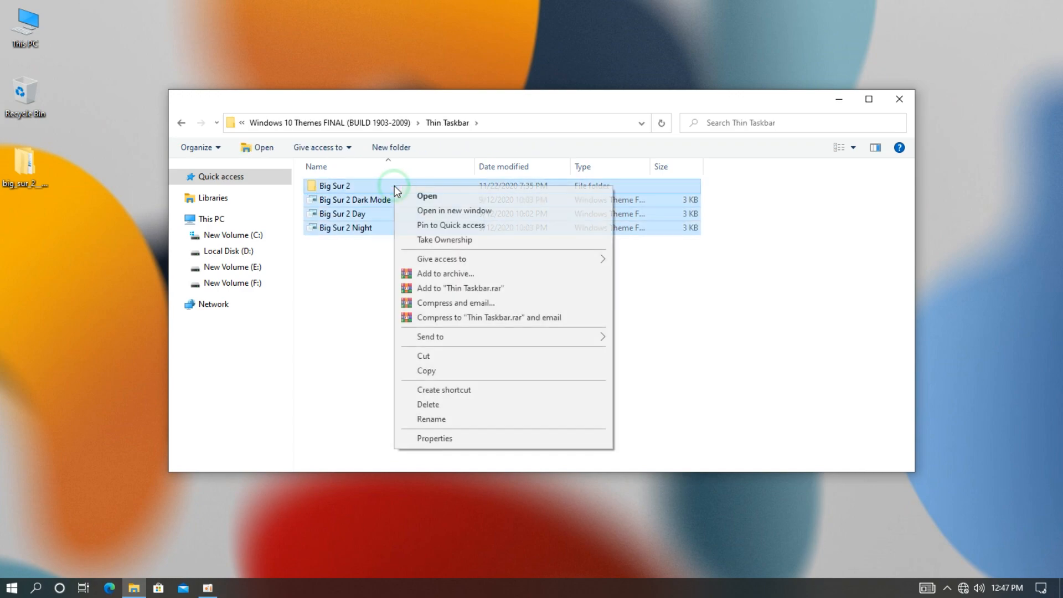
left_click(420, 357)
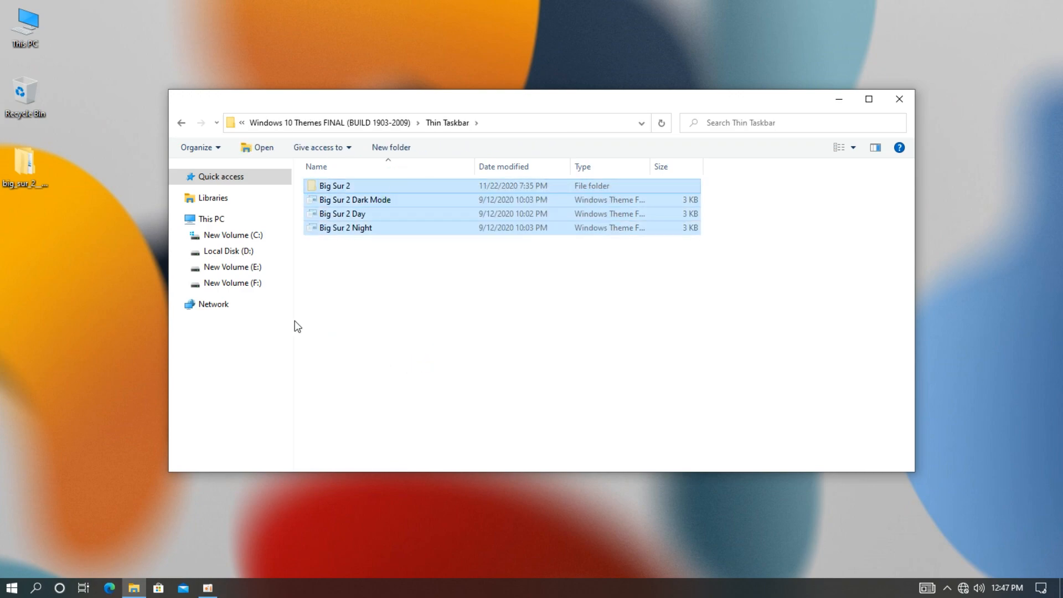
Open the Themes folder at C:\Windows\Resources\Themes.
left_click(241, 219)
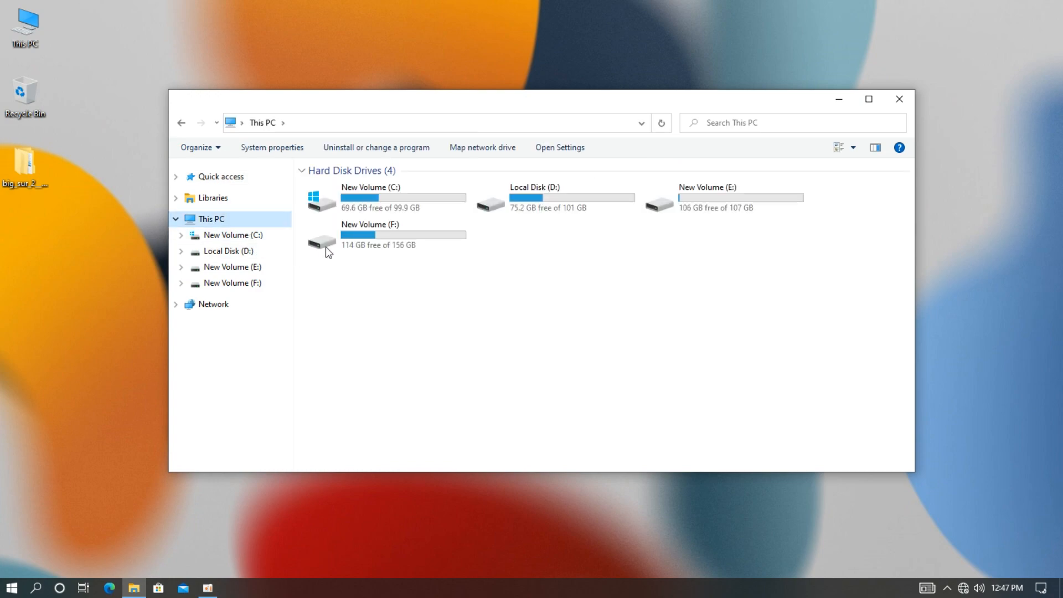
left_click(391, 208)
double_click(391, 208)
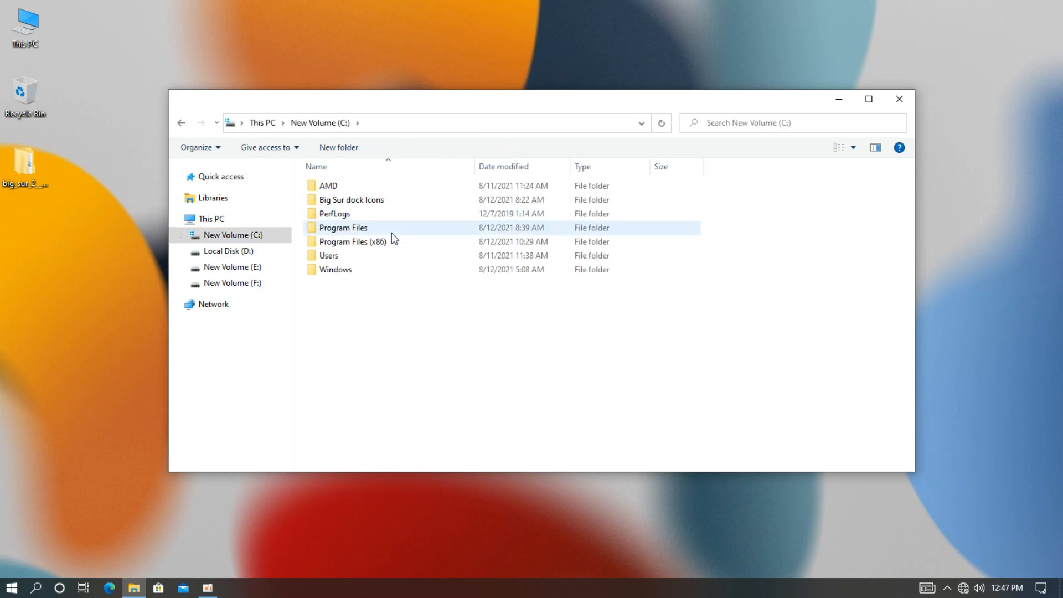
left_click(365, 275)
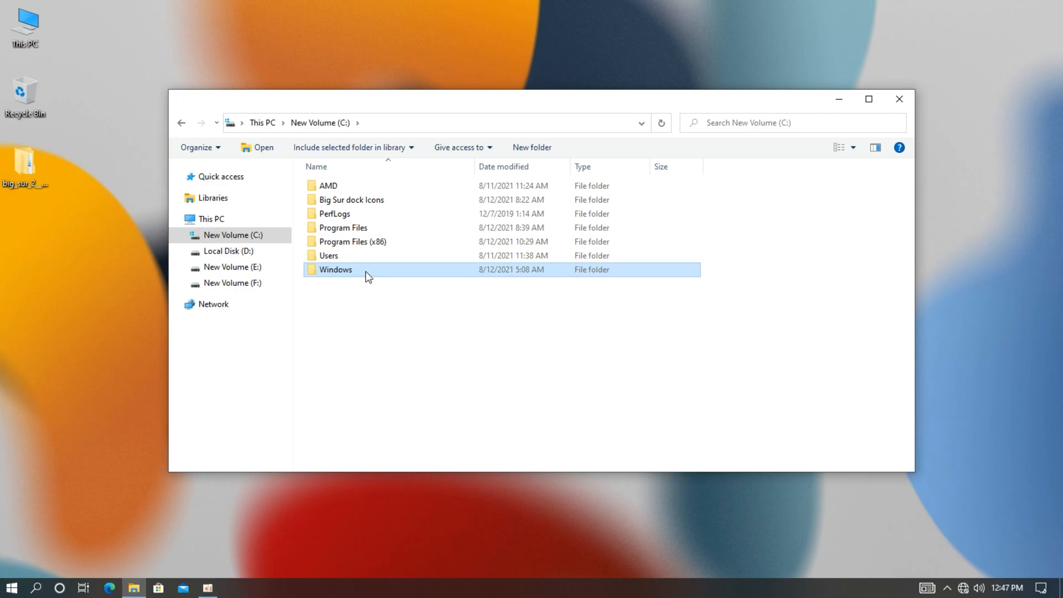
left_click(347, 272)
scroll(348, 275, "down", 9)
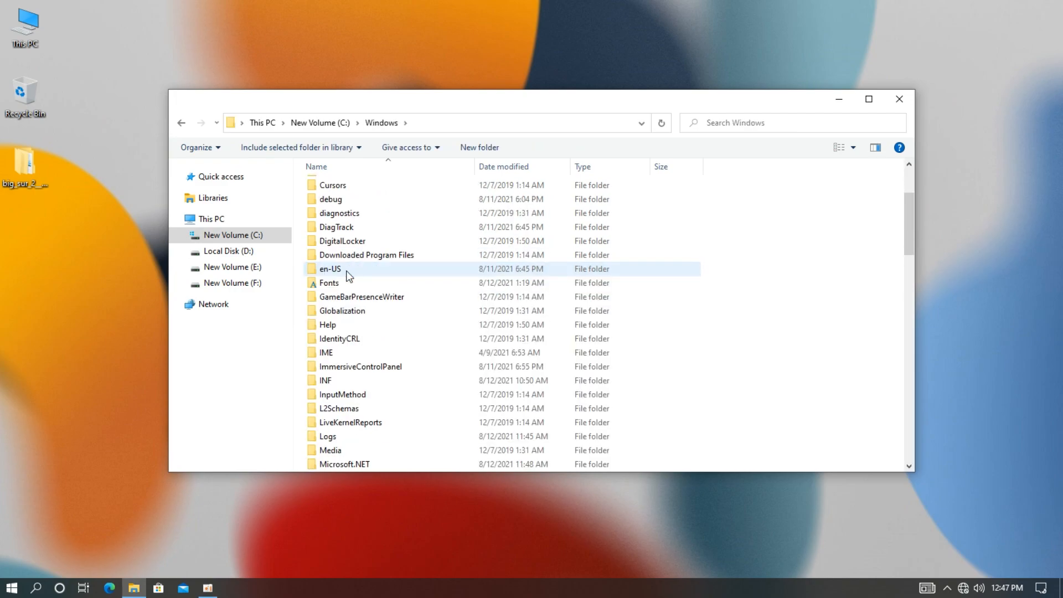
scroll(348, 276, "down", 4)
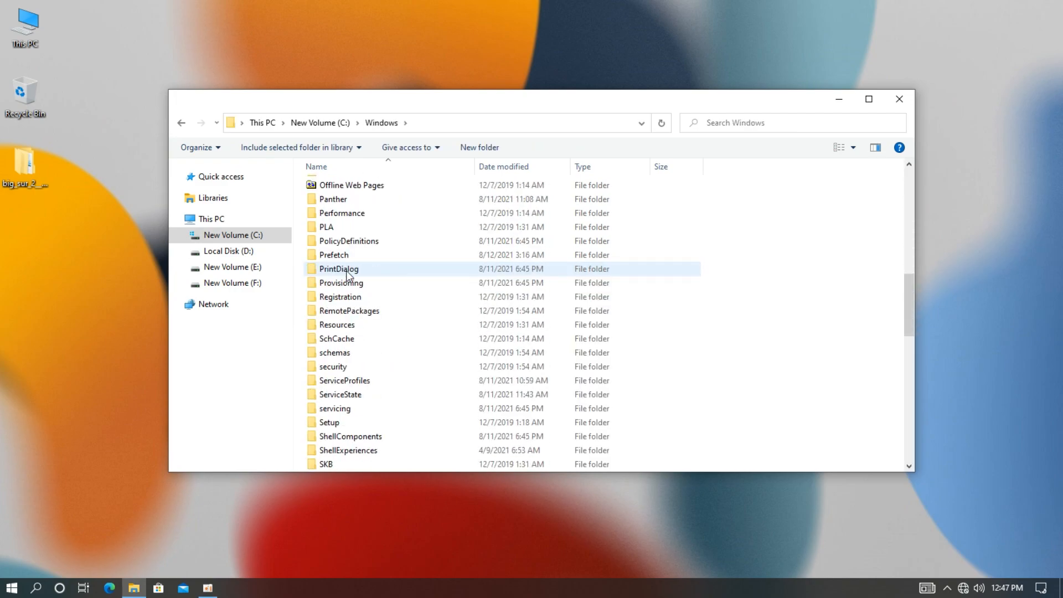
left_click(336, 284)
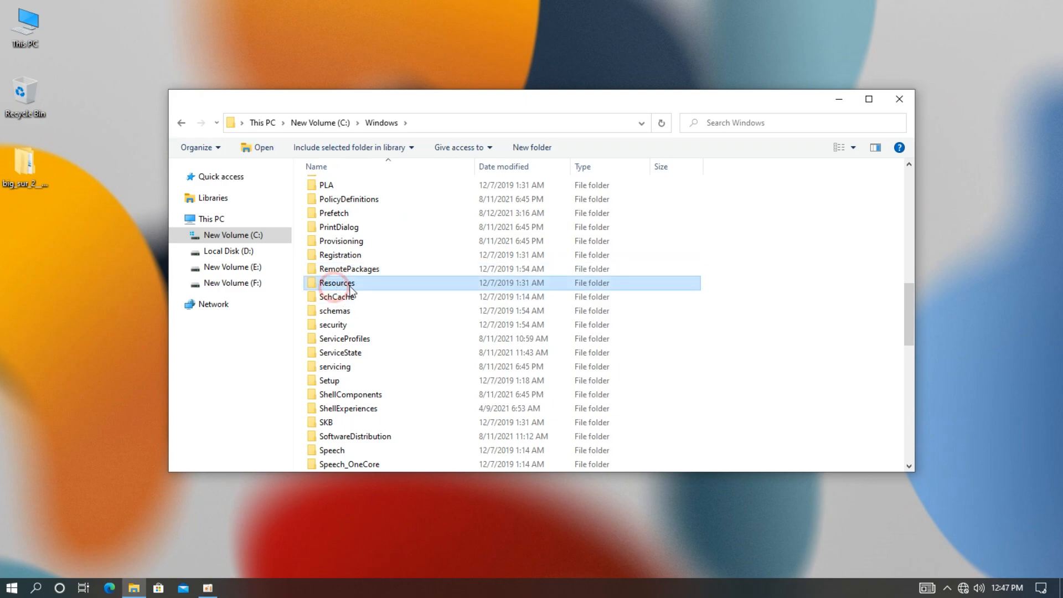
double_click(360, 286)
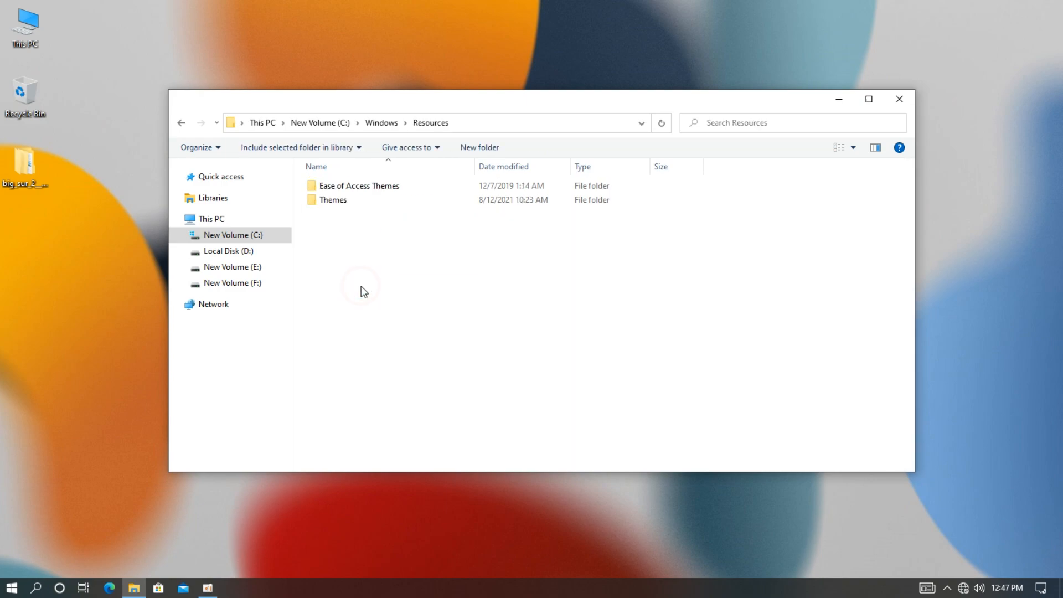
double_click(351, 202)
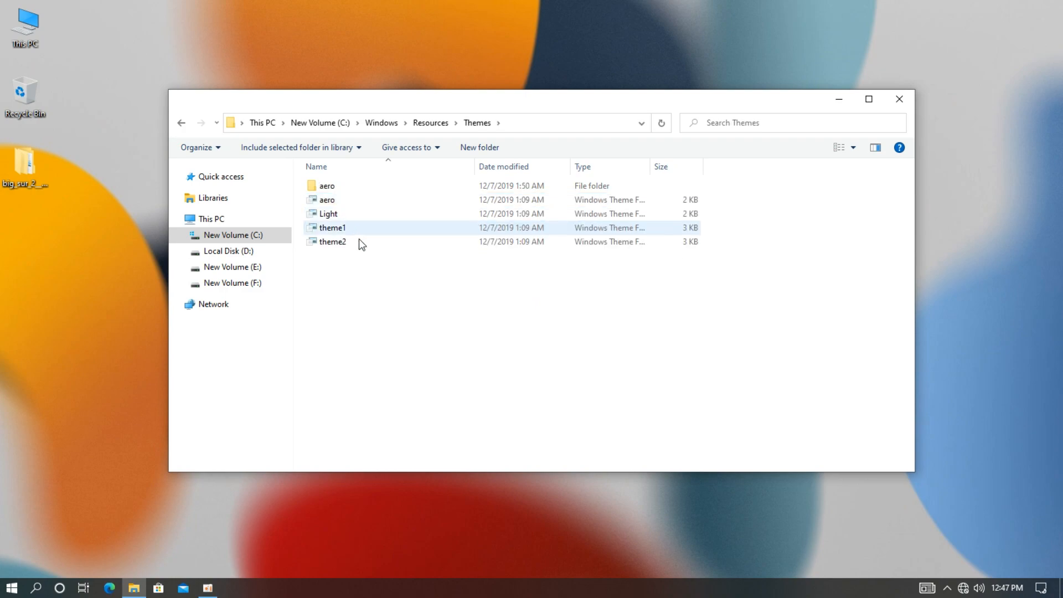
Paste the cut theme files into the Themes folder, granting administrator permission for all items, and close the folder window.
right_click(404, 282)
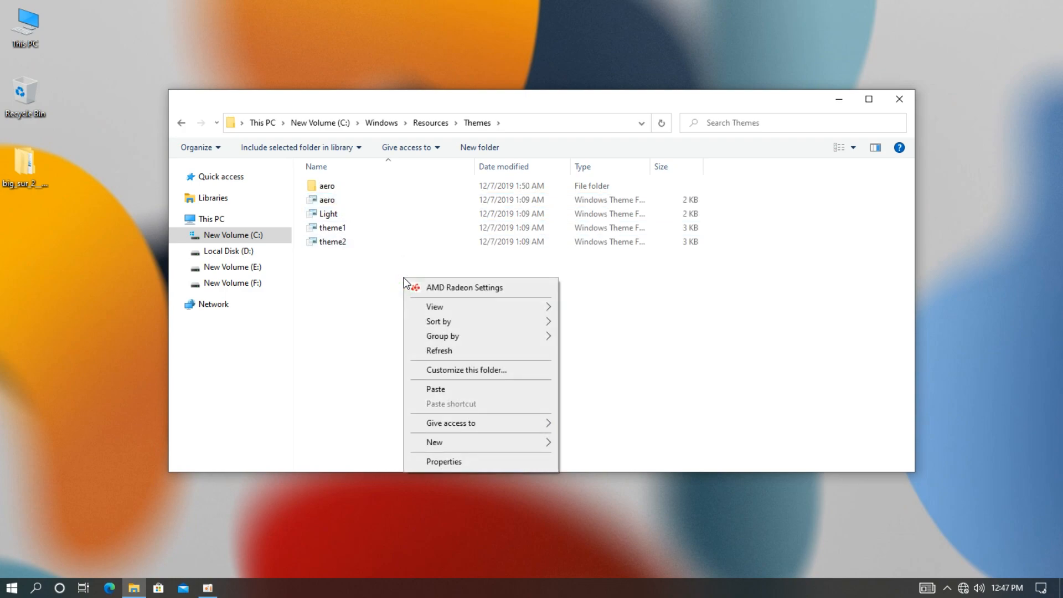
left_click(435, 389)
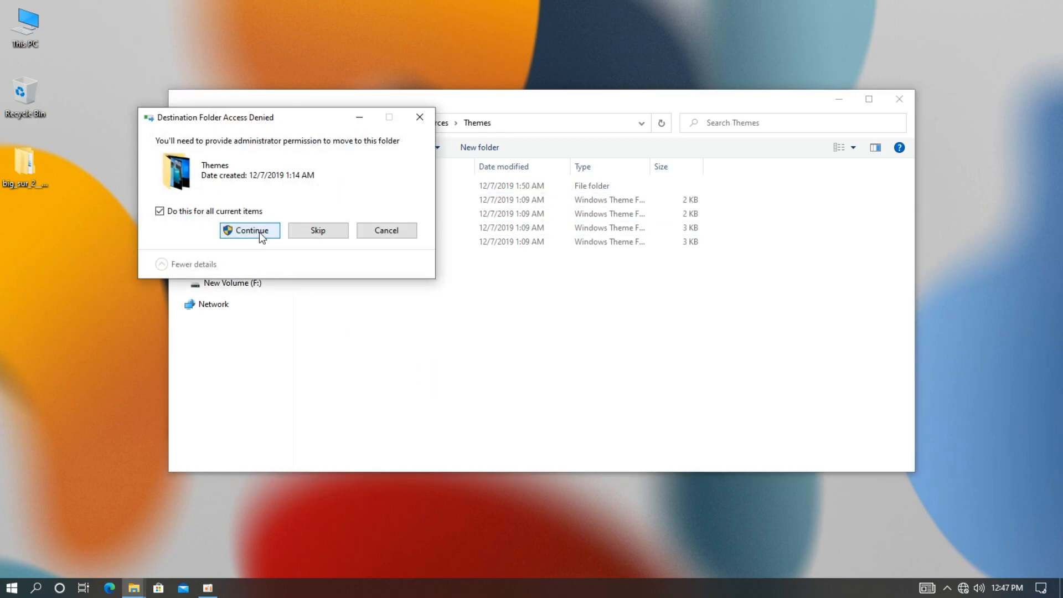
left_click(252, 231)
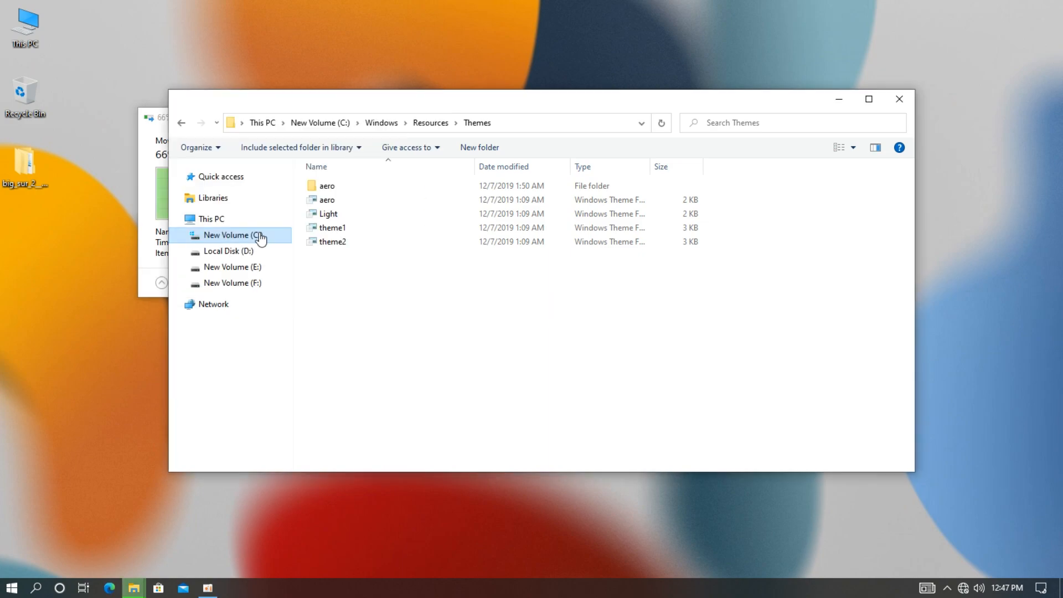
left_click(899, 99)
Apply the Big Sur 2 Day theme in the personalization settings and close the settings.
right_click(904, 105)
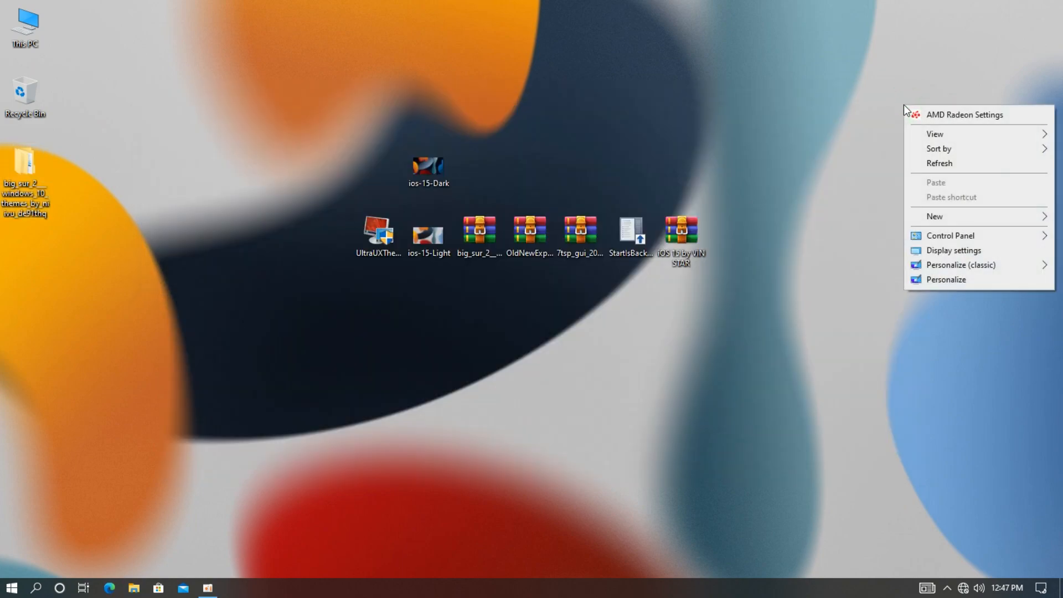
left_click(922, 281)
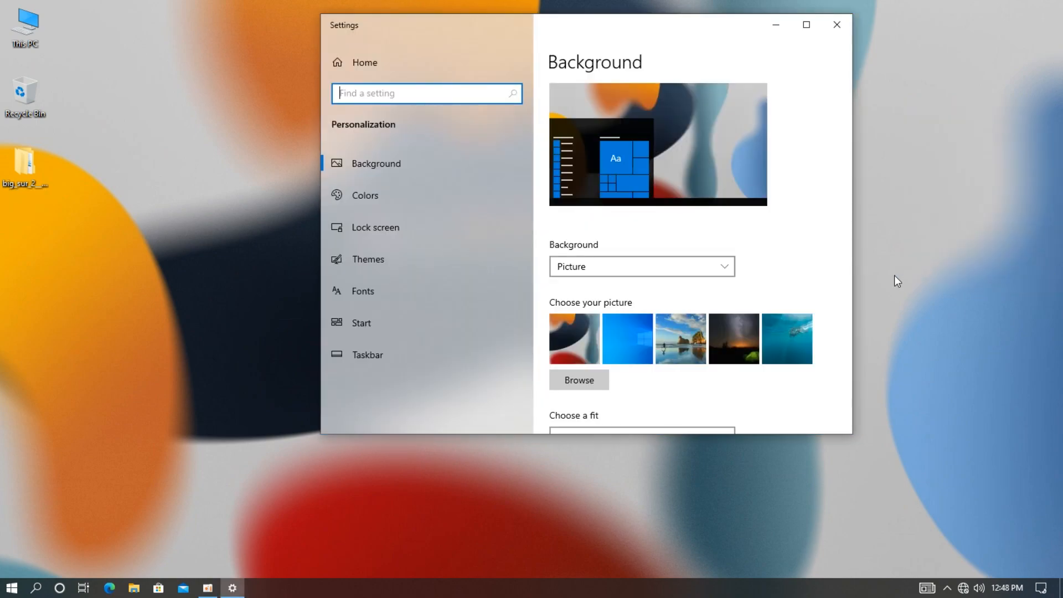
left_click_drag(612, 35, 610, 1)
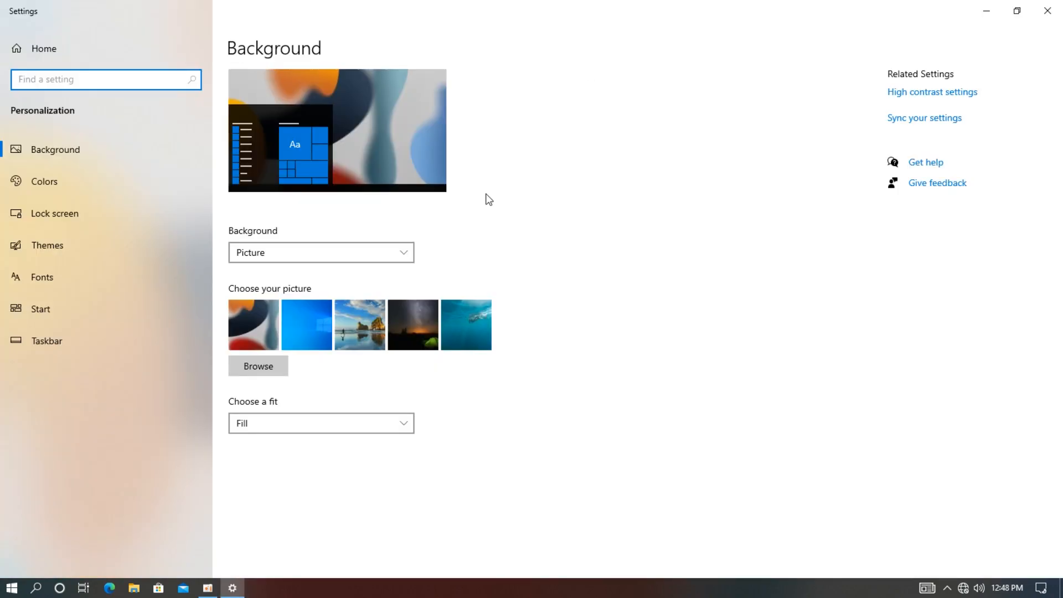
left_click(132, 245)
scroll(471, 258, "down", 2)
scroll(473, 258, "down", 1)
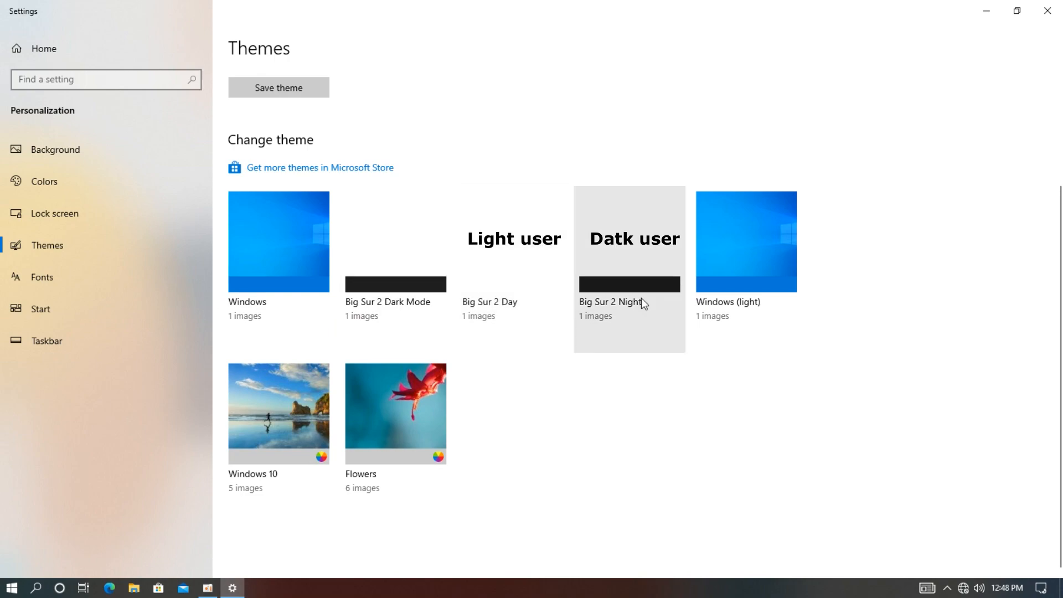
left_click(504, 305)
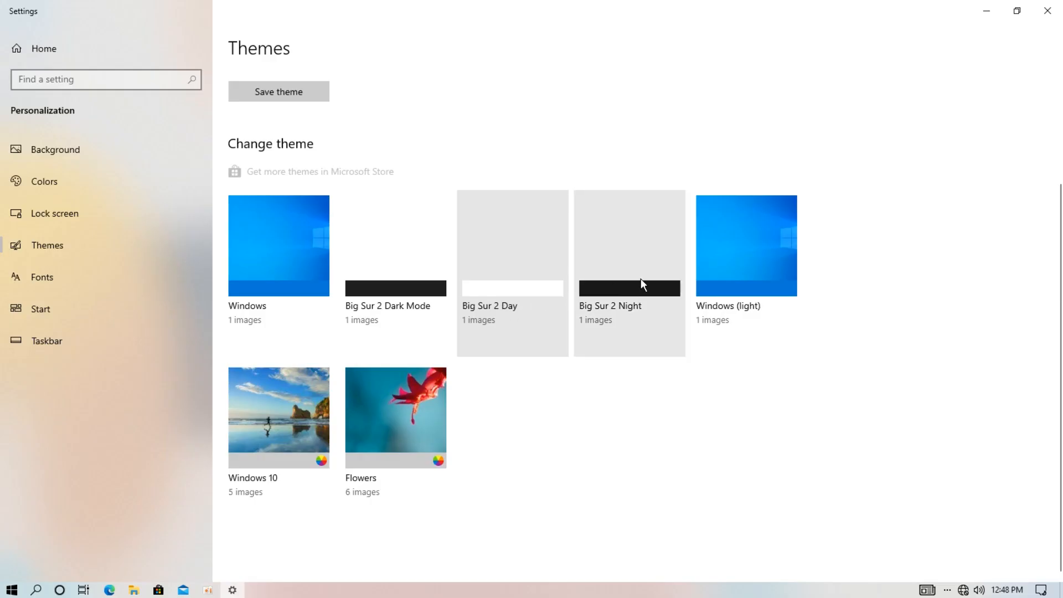
left_click(1047, 11)
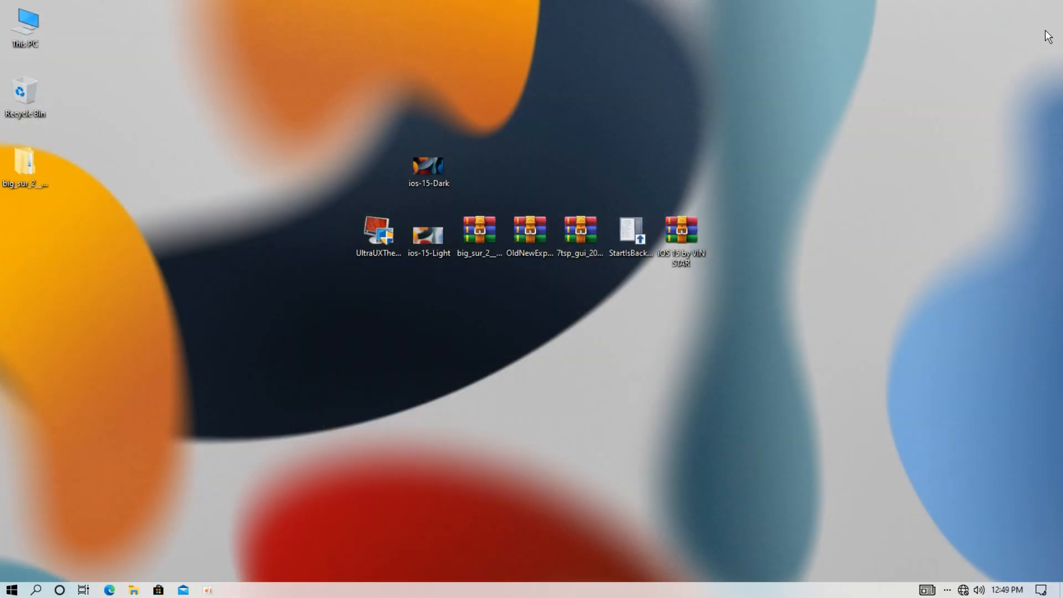
Examine the new theme's look in the This PC window, including its Computer ribbon, and close the window.
double_click(32, 33)
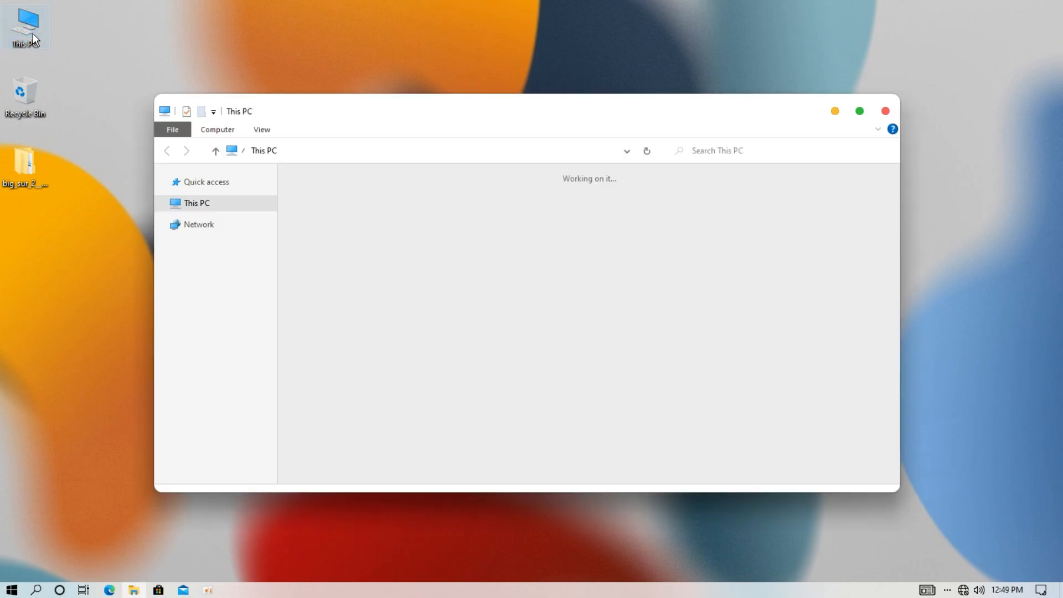
mouse_move(334, 114)
left_mouse_down()
mouse_move(359, 120)
mouse_move(343, 122)
left_mouse_up()
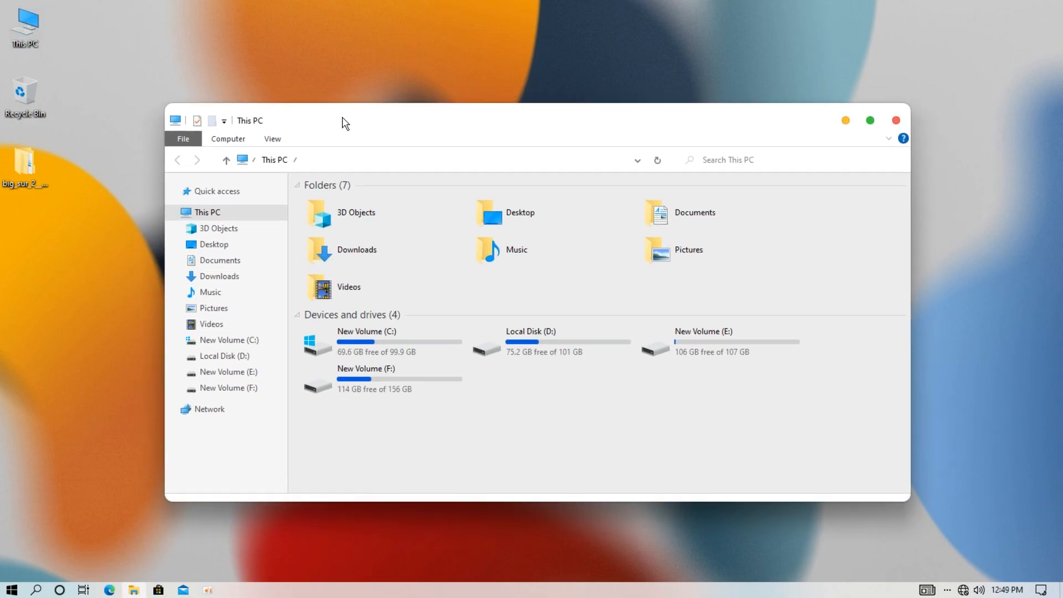
left_click(226, 140)
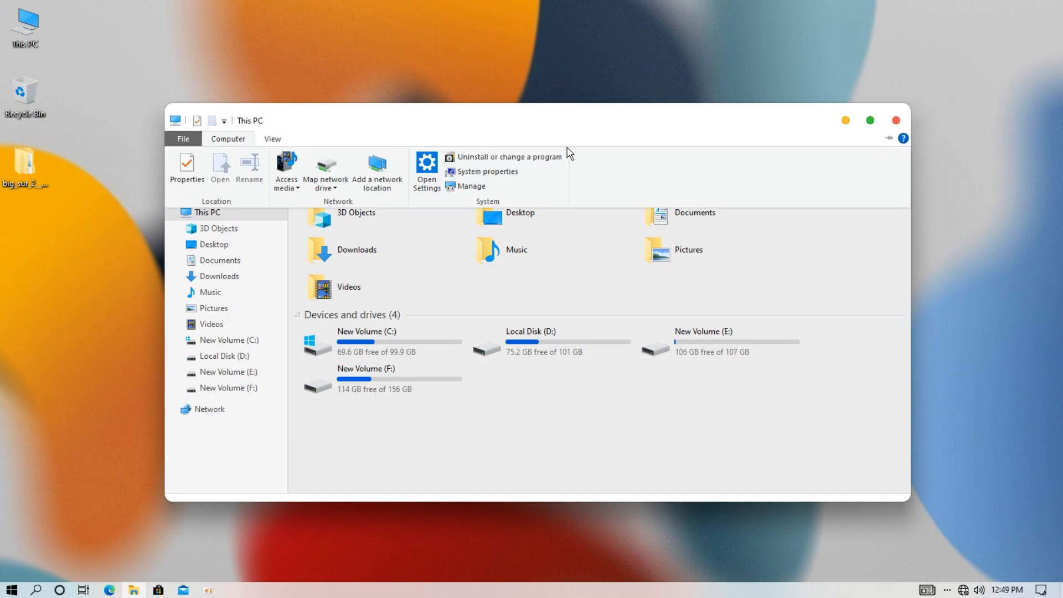
left_click(901, 123)
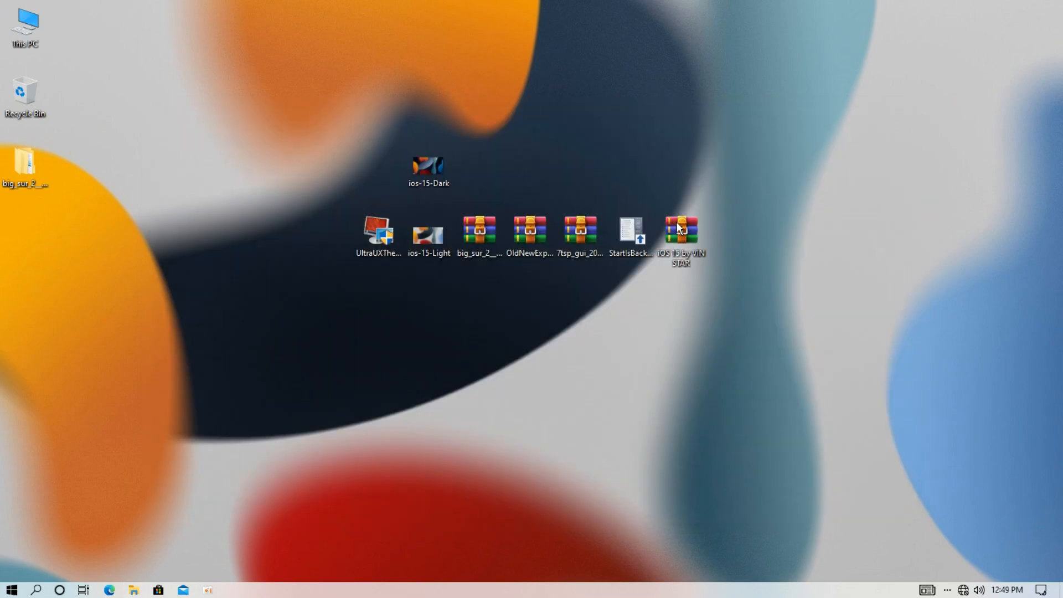
Extract the OldNewExplorer archive on the desktop and launch OldNewExplorerCfg from the extracted folder.
right_click(540, 241)
left_click(567, 298)
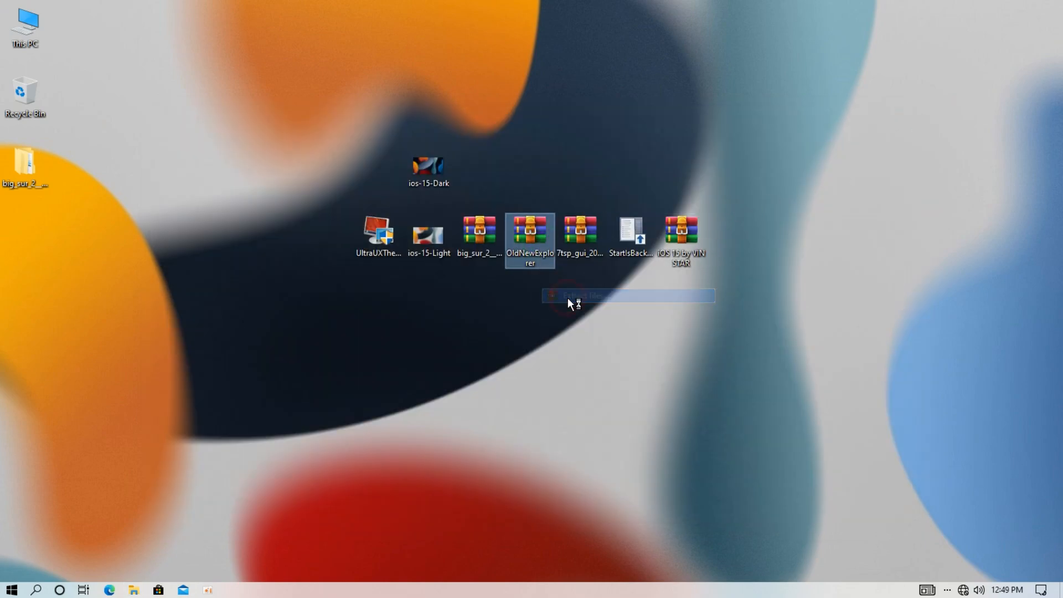
left_click(577, 439)
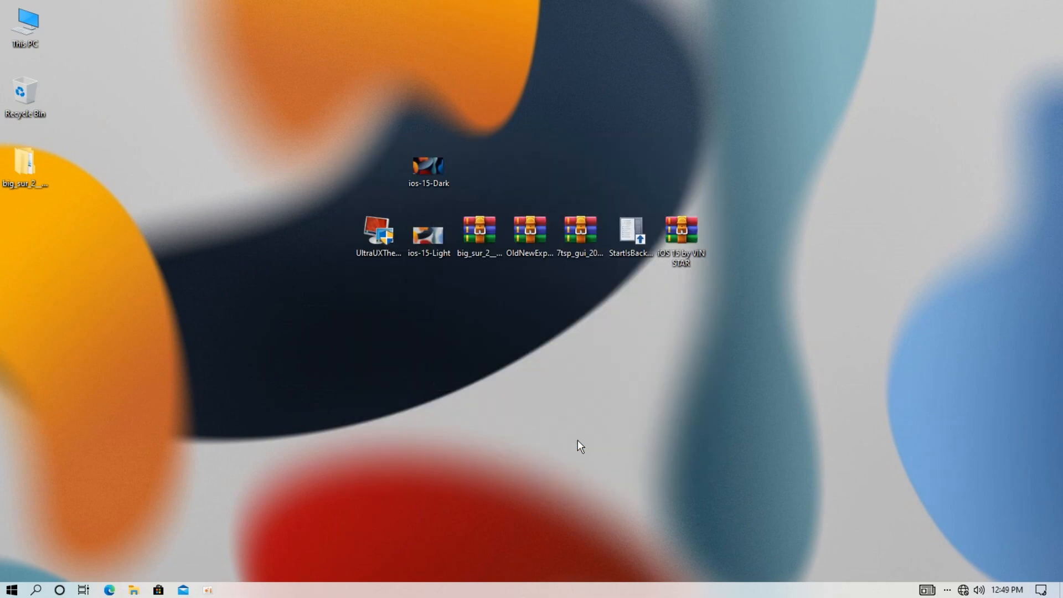
double_click(31, 234)
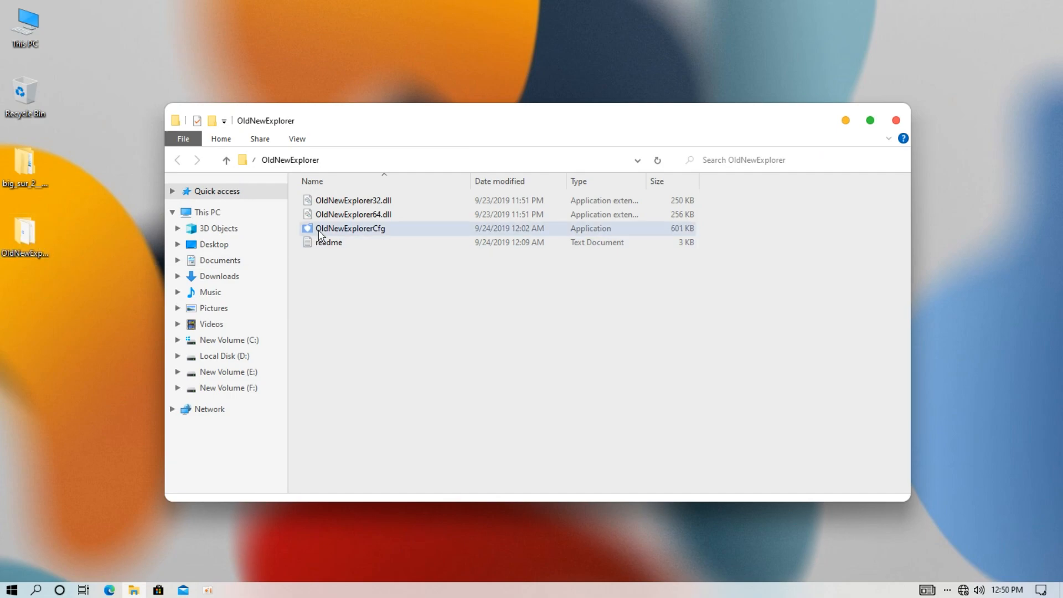
left_click(323, 230)
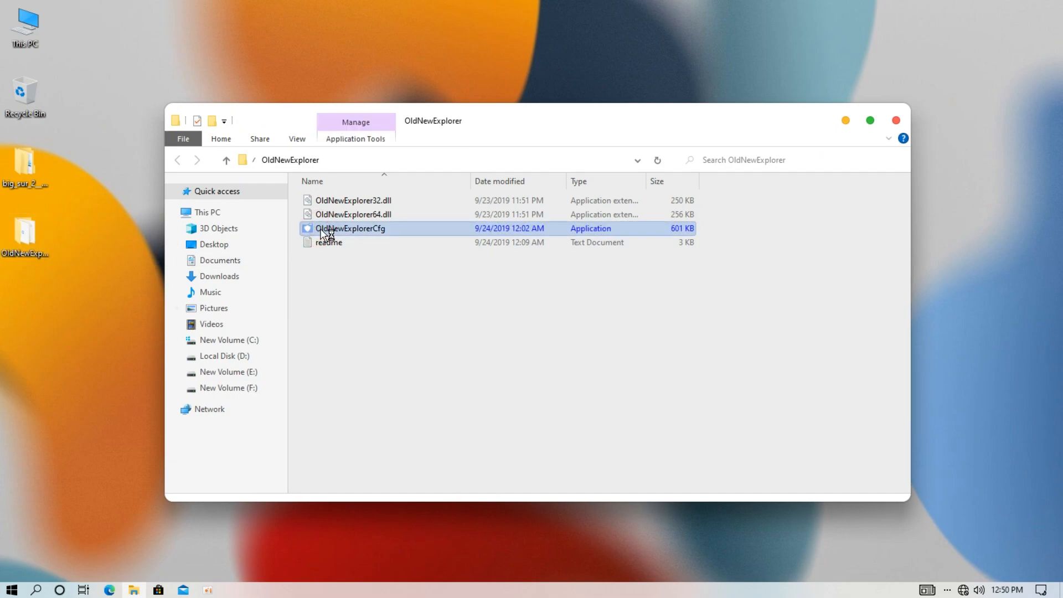
Enable classical drive grouping, libraries, the command bar, alternate navigation buttons and navigation bar glass in OldNewExplorer, install the shell extension and close the configuration.
left_click(416, 209)
left_click(416, 225)
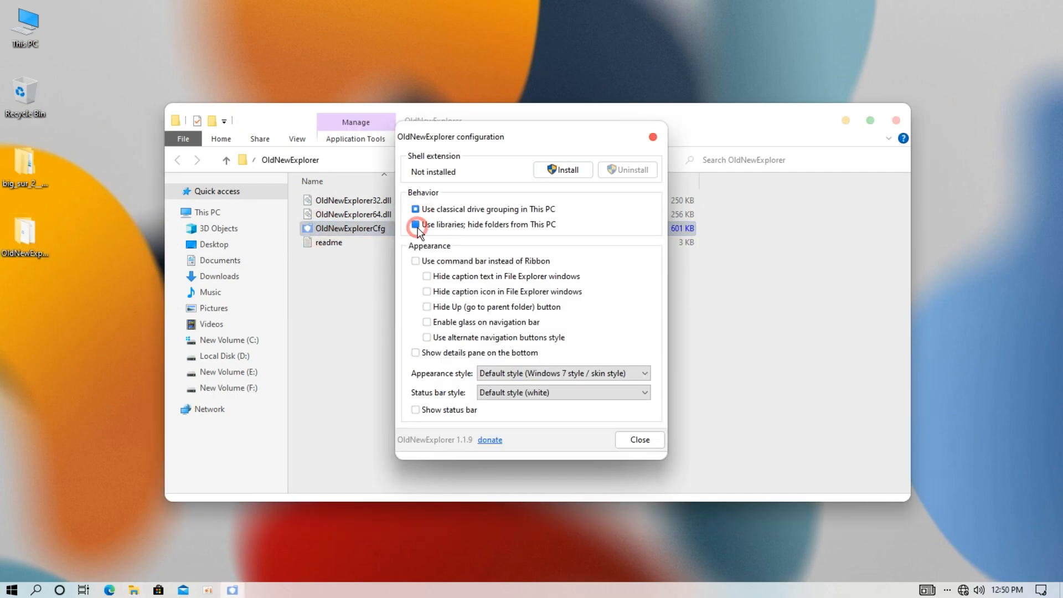
left_click(416, 260)
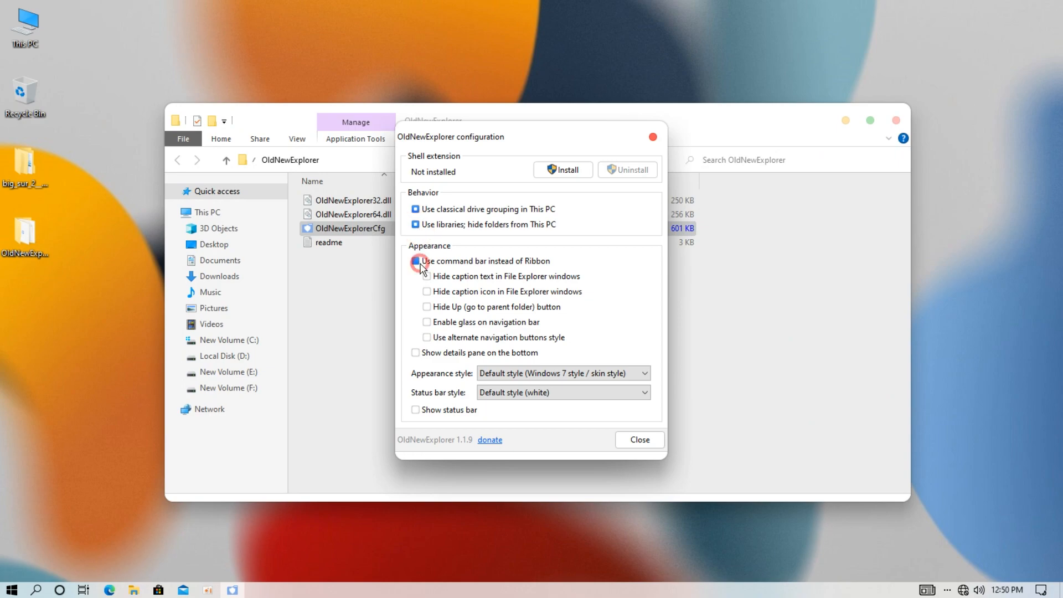
left_click(435, 336)
left_click(440, 322)
left_click(559, 173)
left_click(628, 438)
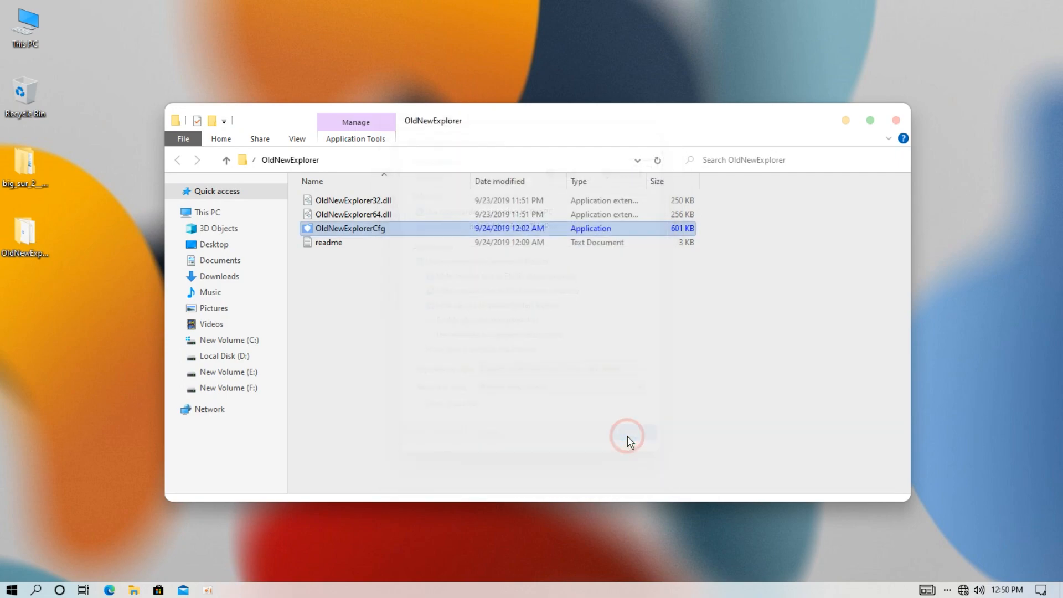
Close the OldNewExplorer folder, then check the changed layout of the This PC window and close it.
left_click(903, 118)
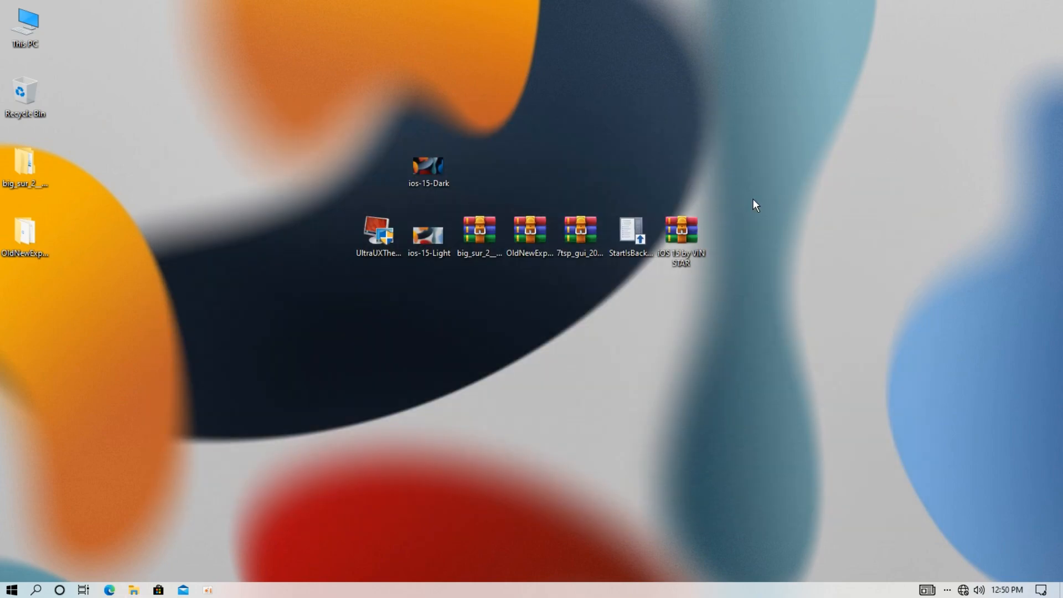
double_click(32, 31)
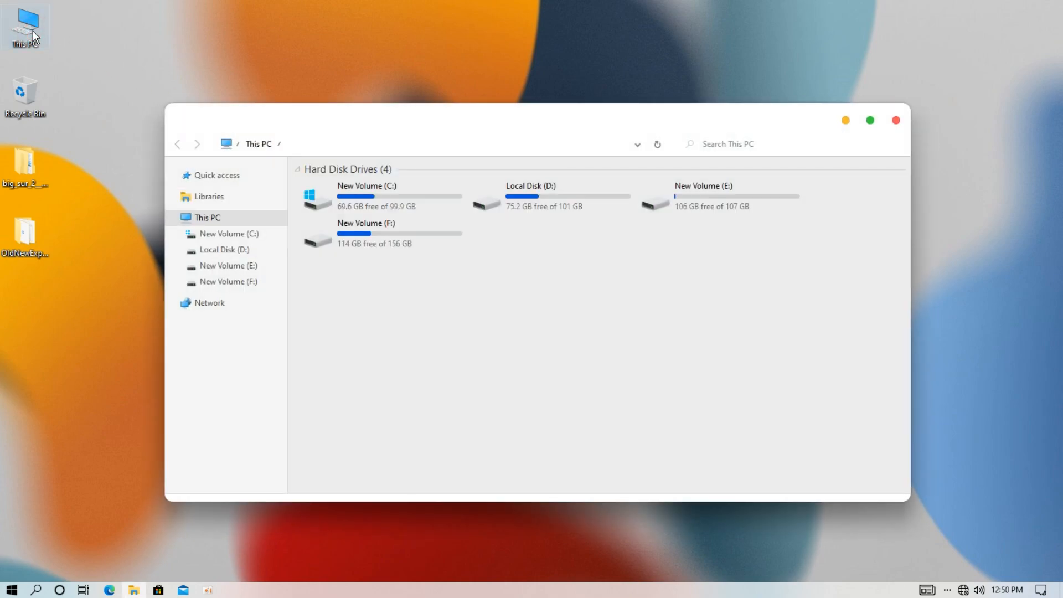
mouse_move(320, 133)
left_mouse_down()
mouse_move(345, 151)
mouse_move(319, 153)
left_mouse_up()
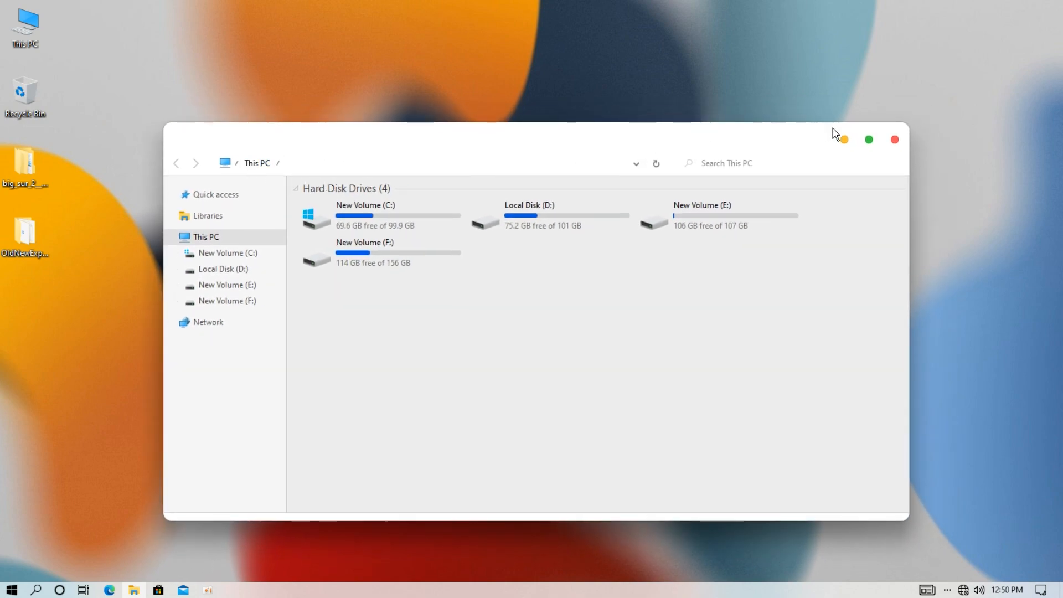
left_click(894, 139)
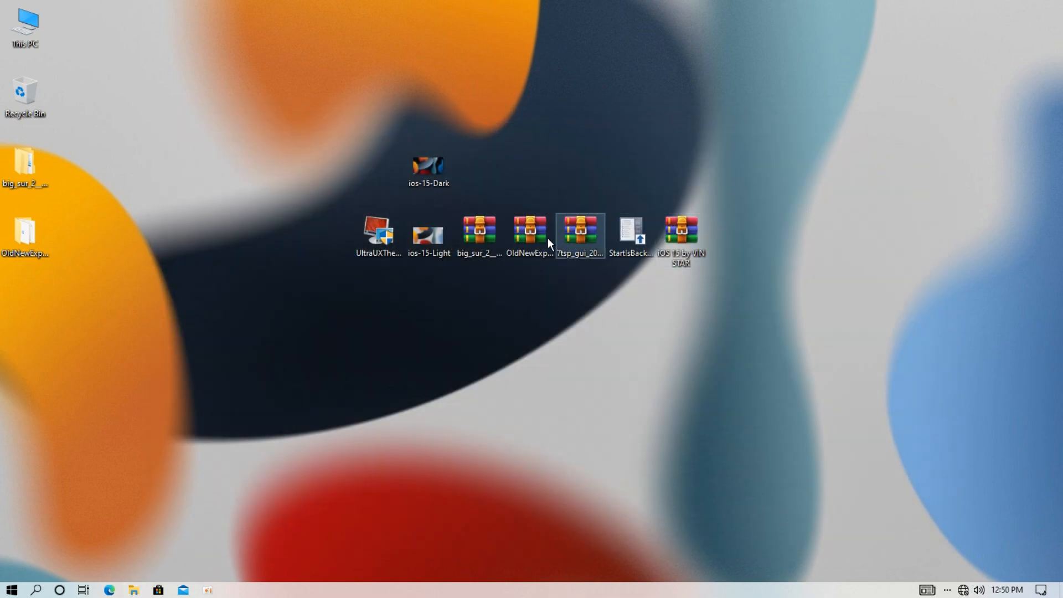
Open the 7TSP Icon theme folder within the extracted Big Sur 2 theme folder and show its files as large icons.
double_click(20, 169)
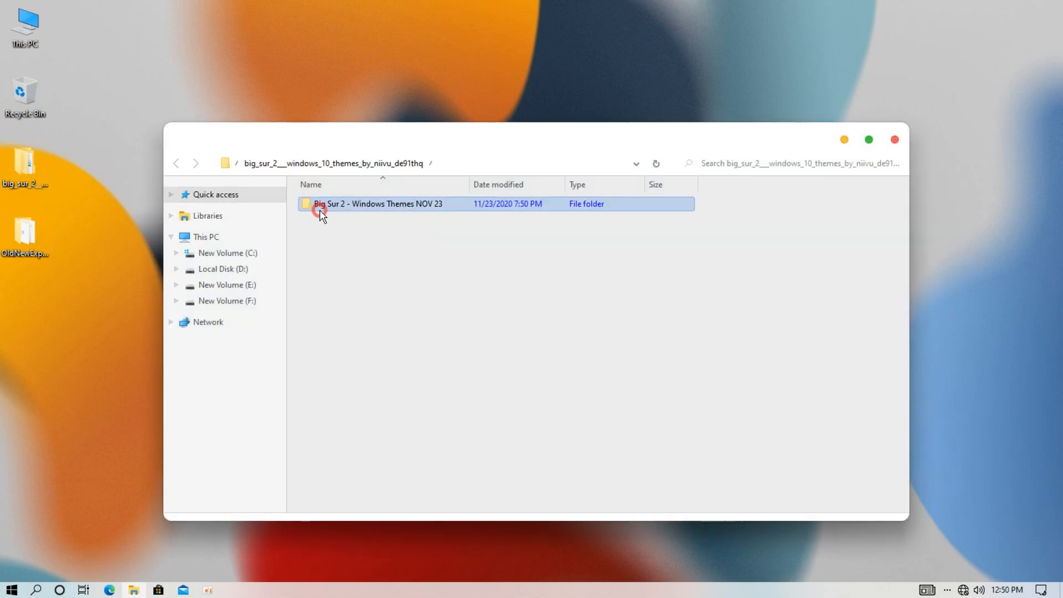
double_click(320, 210)
left_click(320, 211)
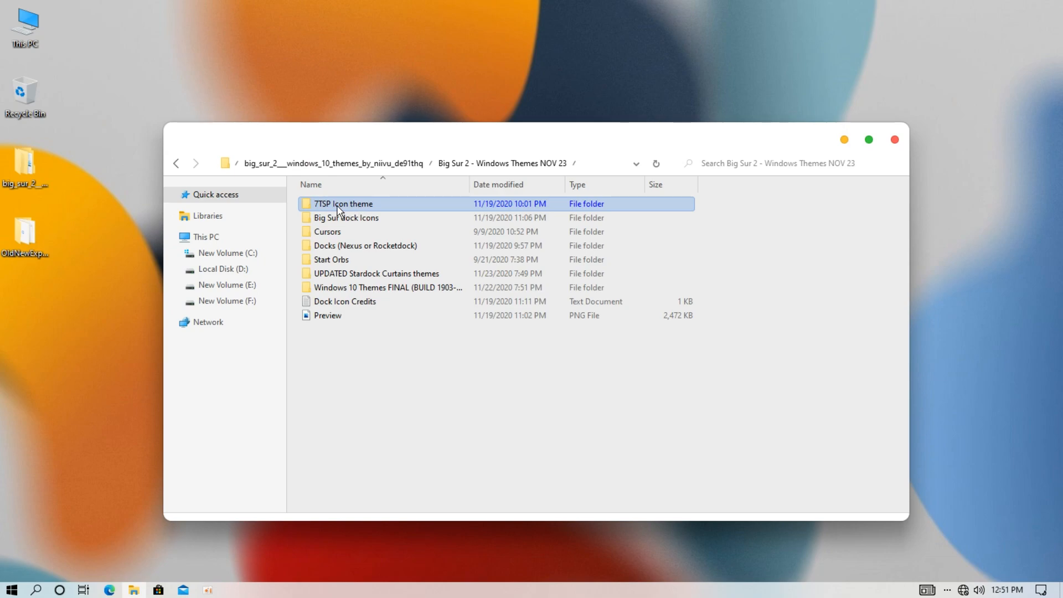
double_click(339, 207)
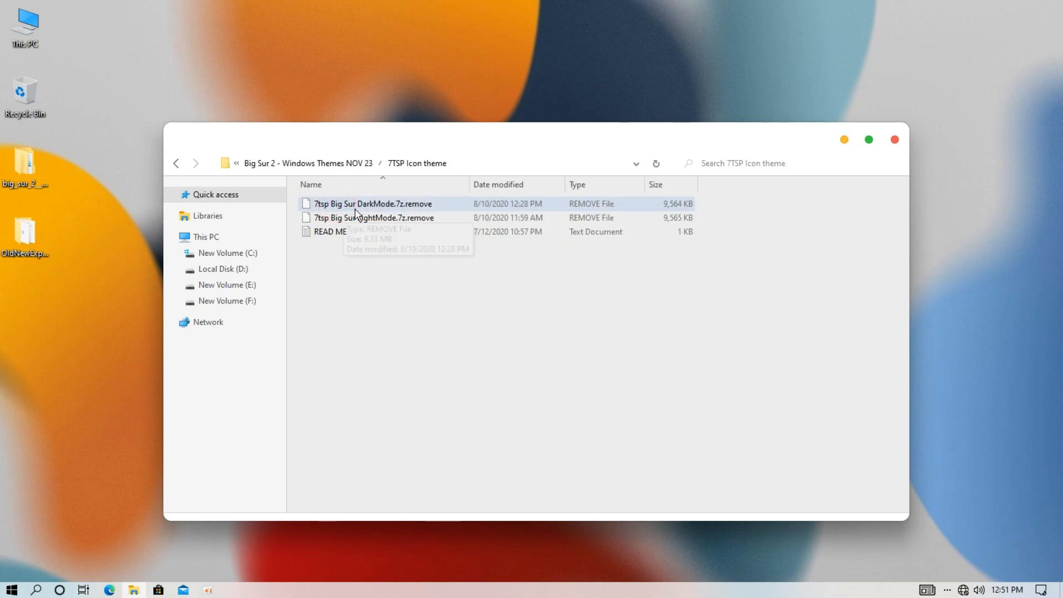
left_click(356, 208)
left_click(368, 281)
scroll(370, 286, "up", 6, "ctrl")
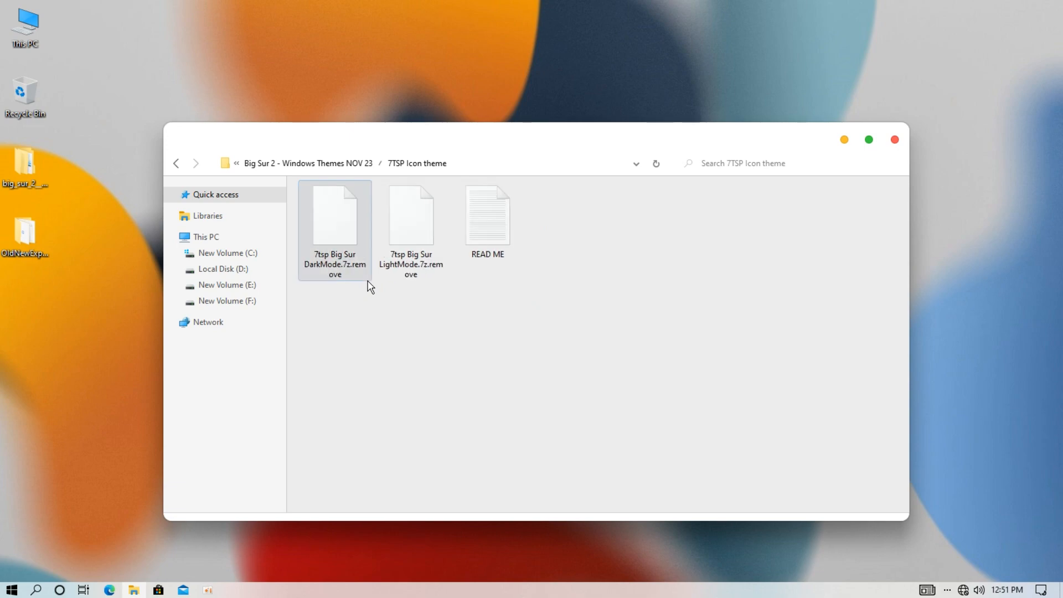
Rename the light mode icon pack to 7tsp Big Sur LightMode.7z by removing the .remove extension, refresh the folder and close it.
left_click(349, 229)
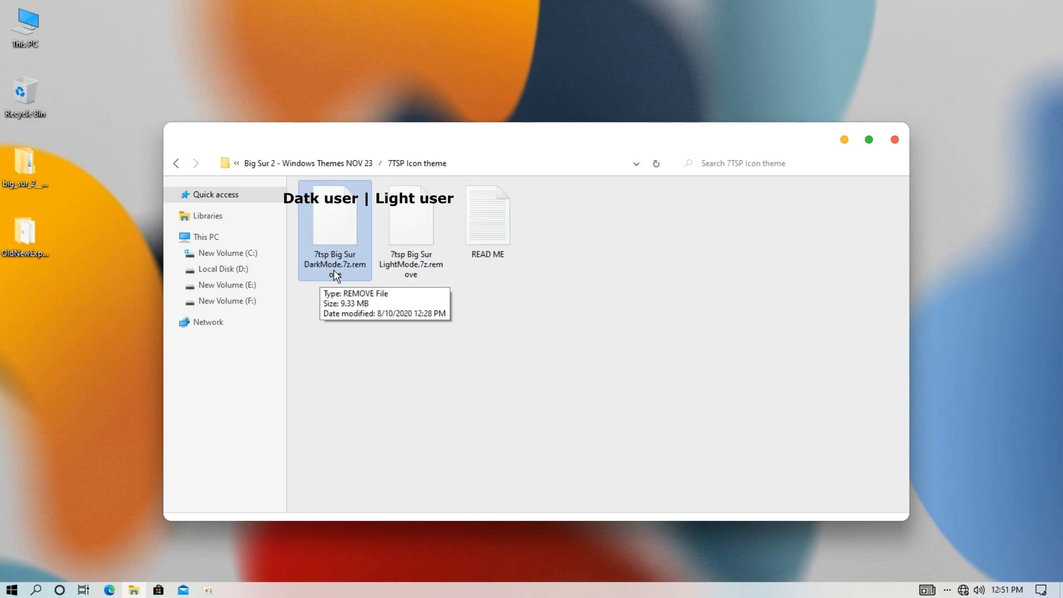
left_click(399, 268)
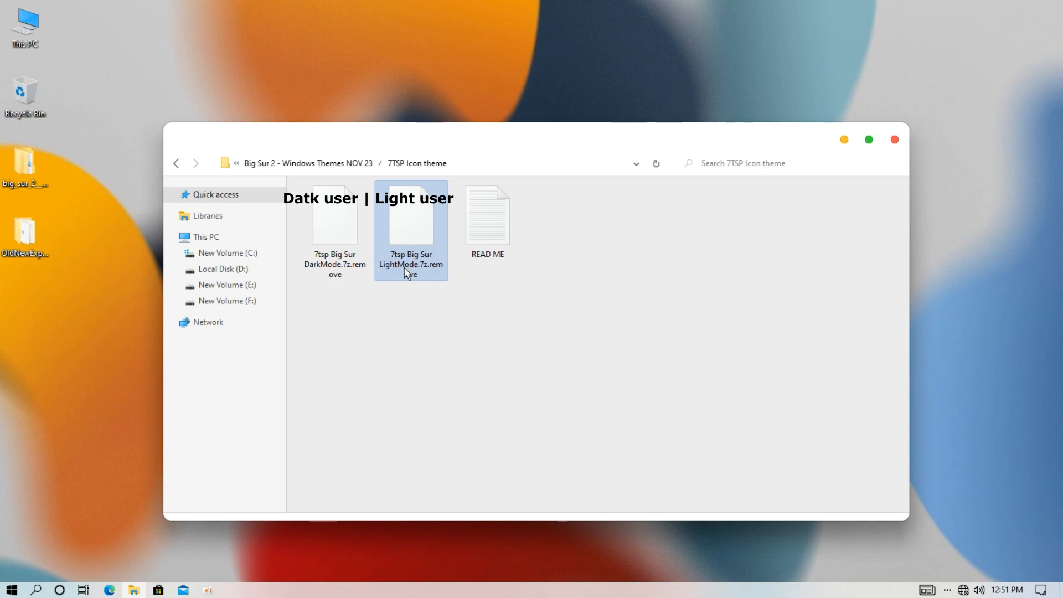
right_click(408, 235)
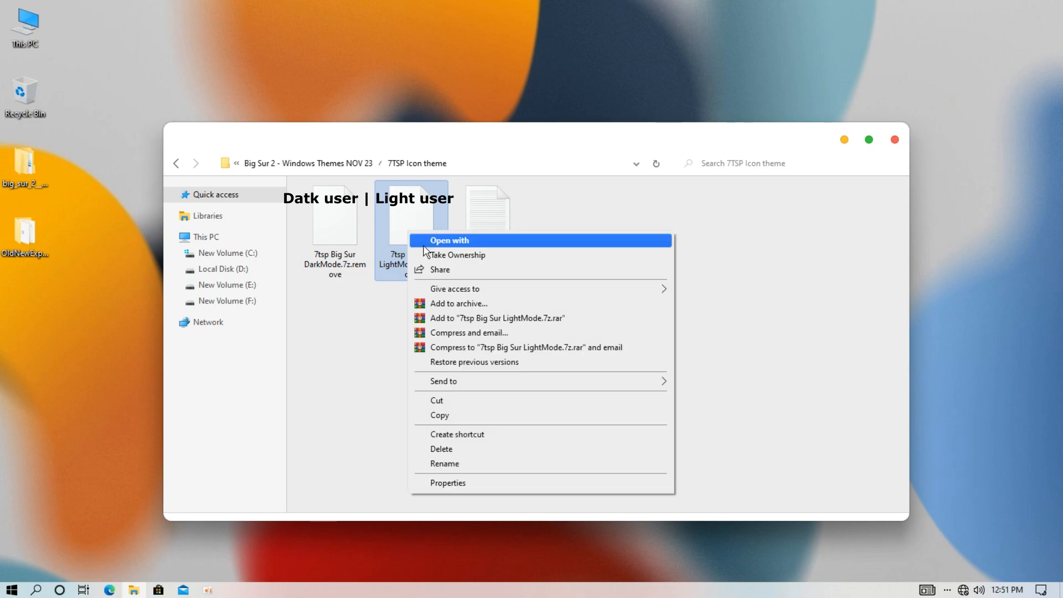
left_click(426, 463)
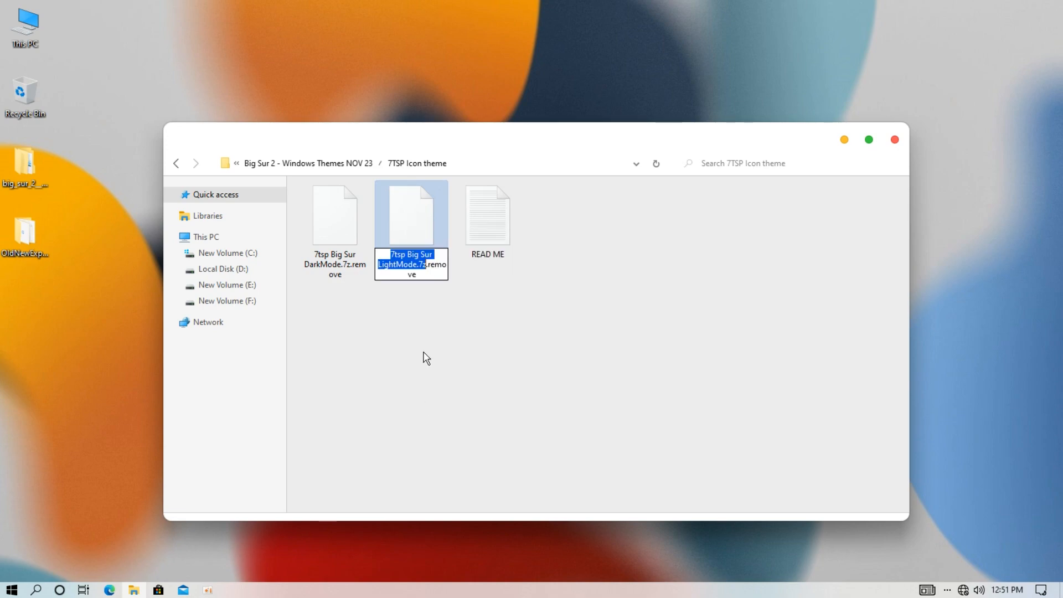
double_click(427, 267)
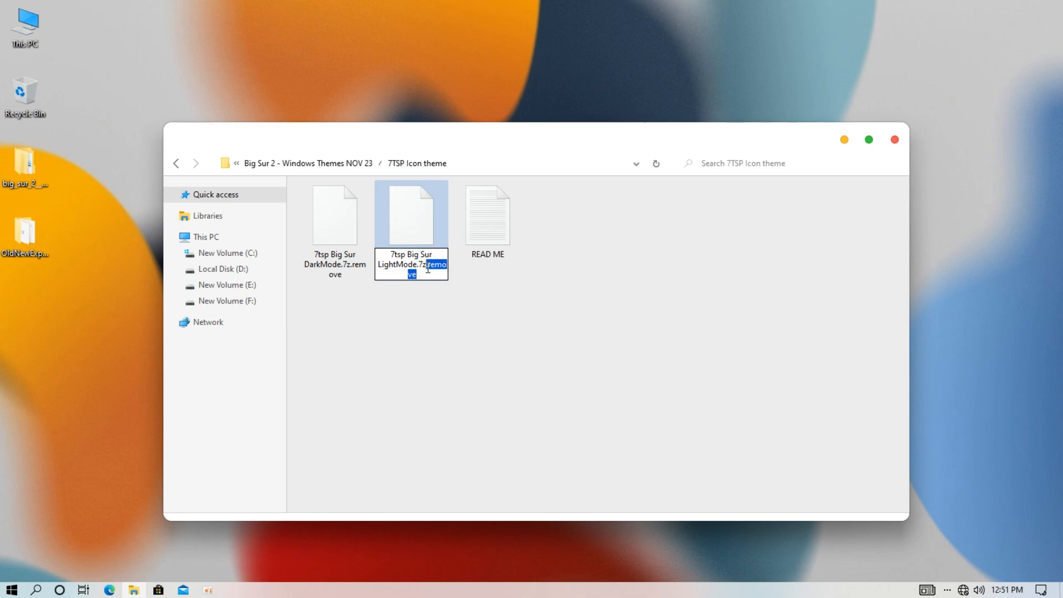
key("BackSpace")
key("BackSpace")
left_click(430, 302)
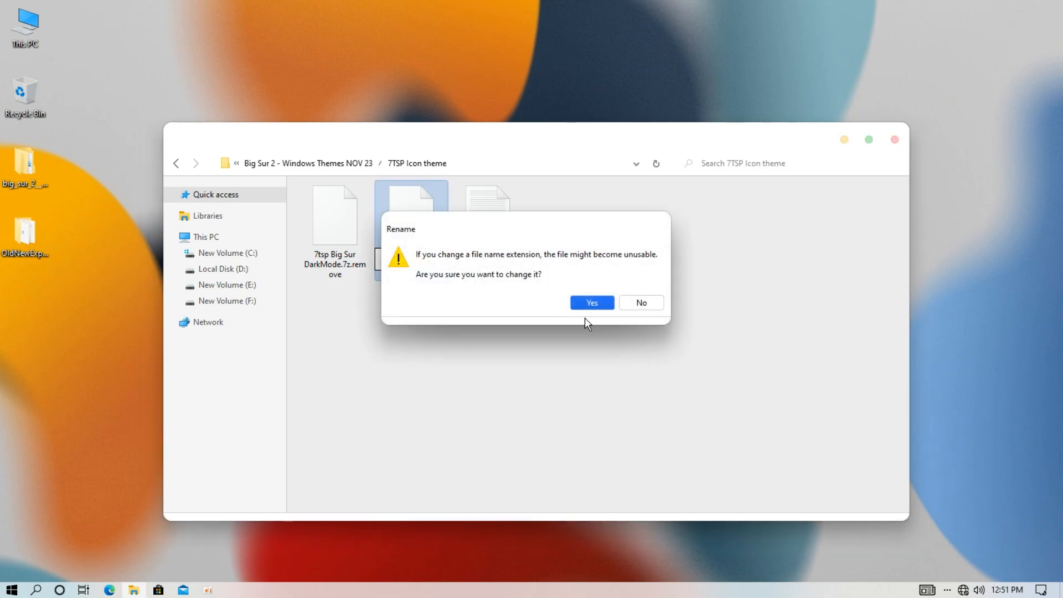
left_click(588, 305)
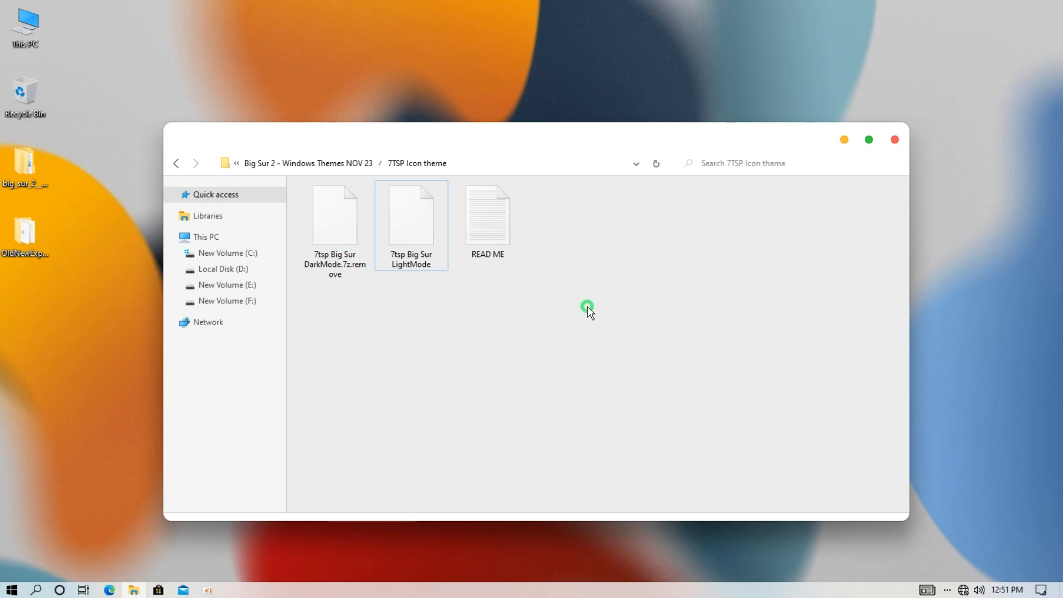
right_click(588, 309)
left_click(612, 377)
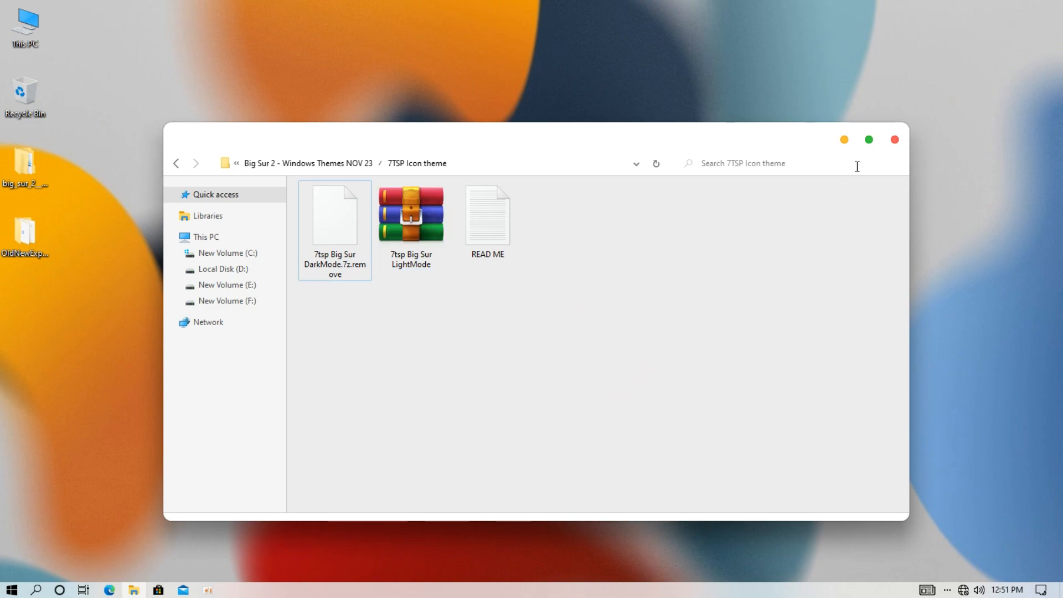
left_click(896, 139)
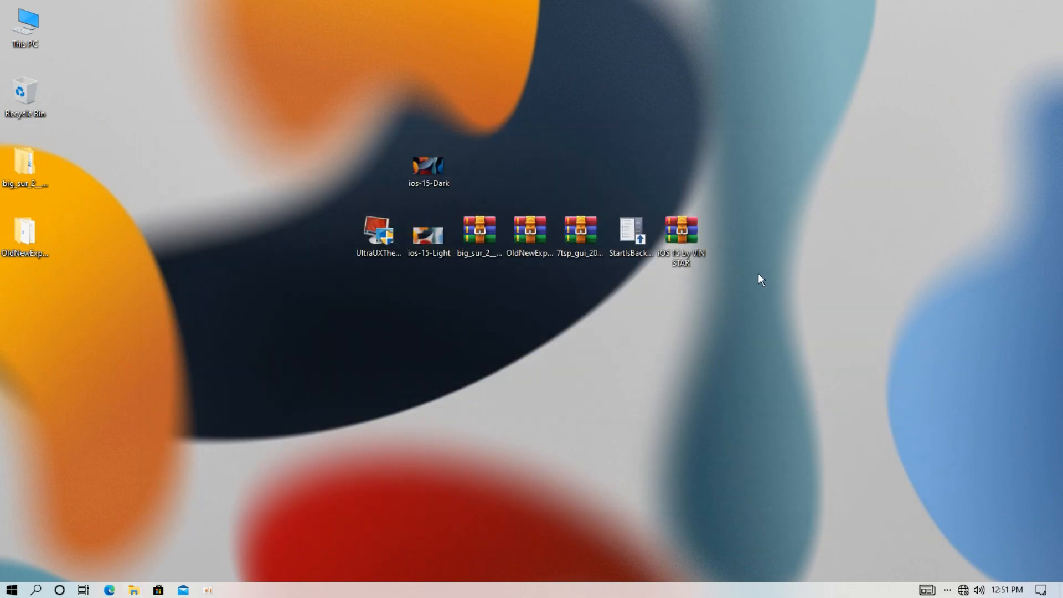
Extract the 7tsp_gui_2019_edition archive into its own desktop folder and open that folder.
right_click(582, 237)
left_click(611, 290)
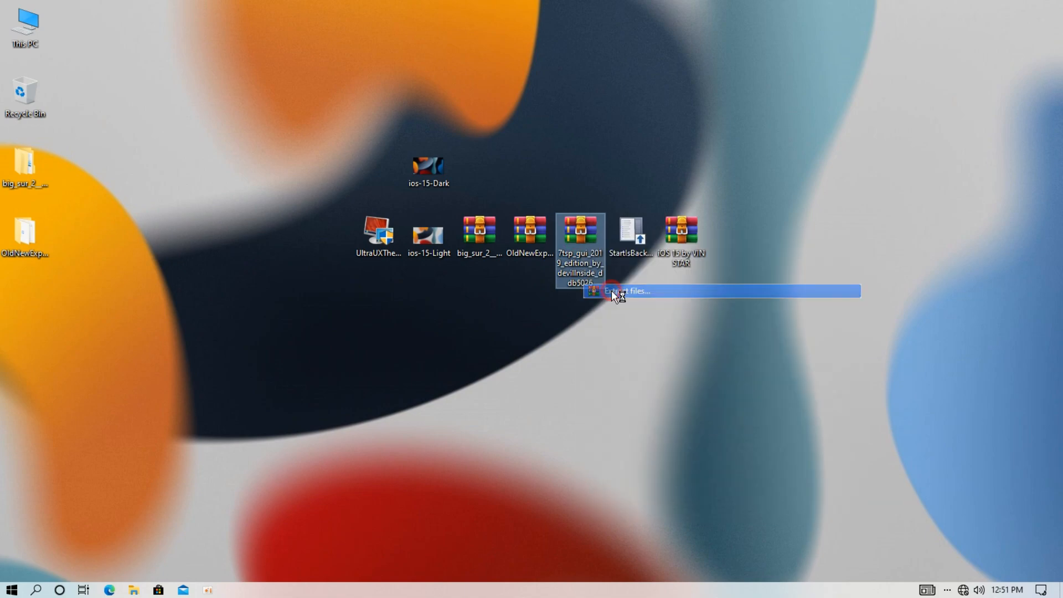
left_click(573, 434)
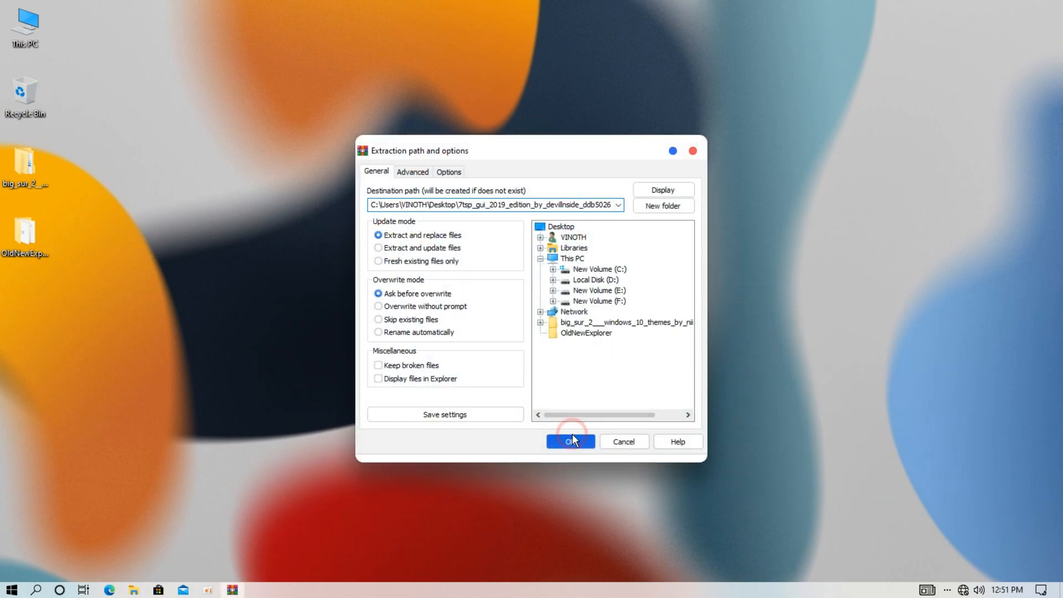
double_click(26, 307)
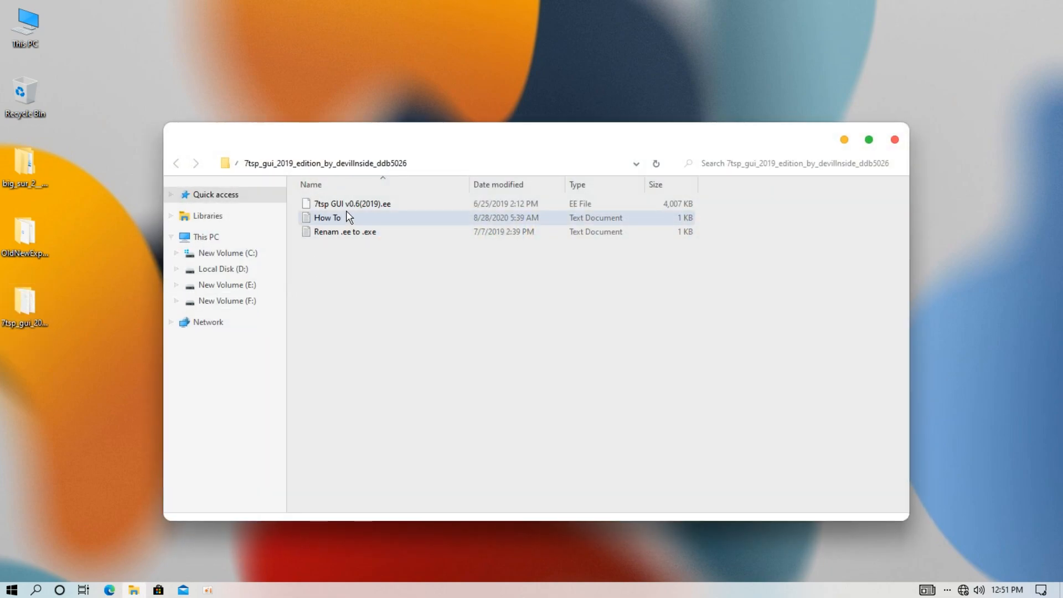
Change the extension of the 7tsp GUI v0.6(2019) file to .exe and accept the extension change.
right_click(373, 207)
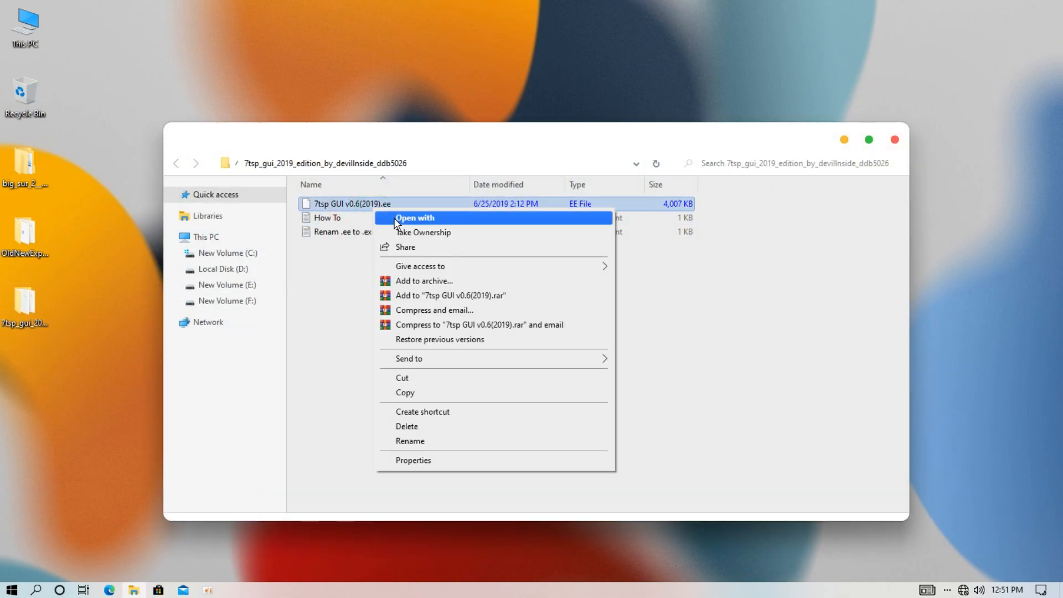
left_click(418, 440)
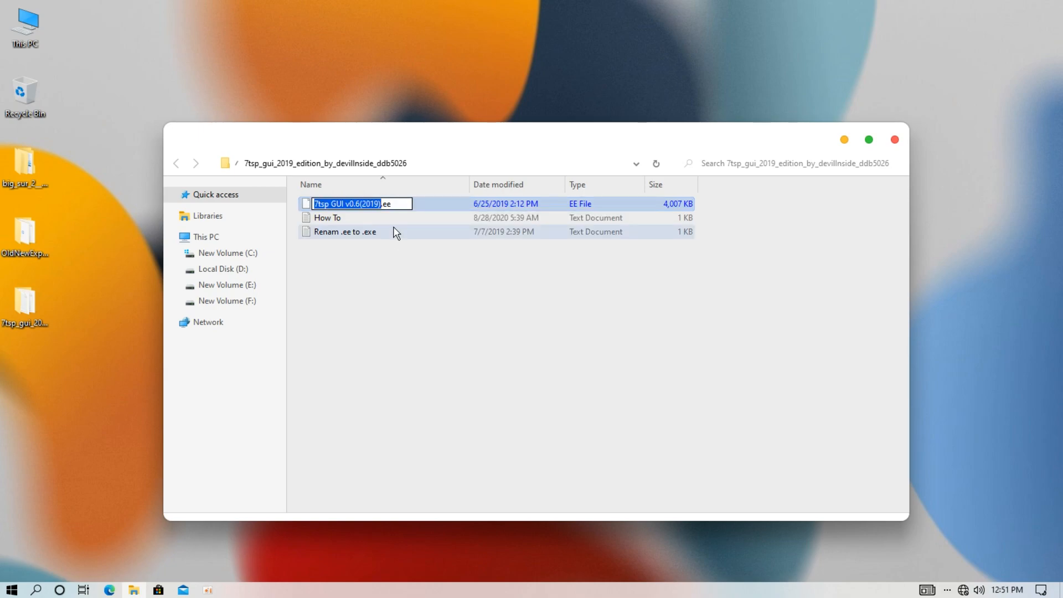
left_click(386, 204)
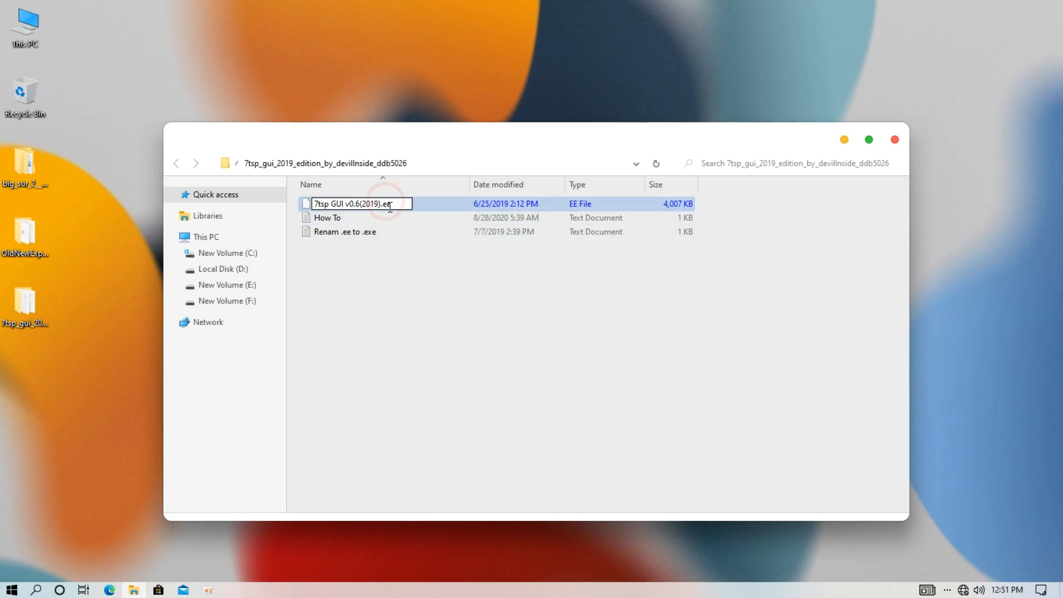
type("x")
left_click_drag(399, 204, 380, 203)
left_click(408, 286)
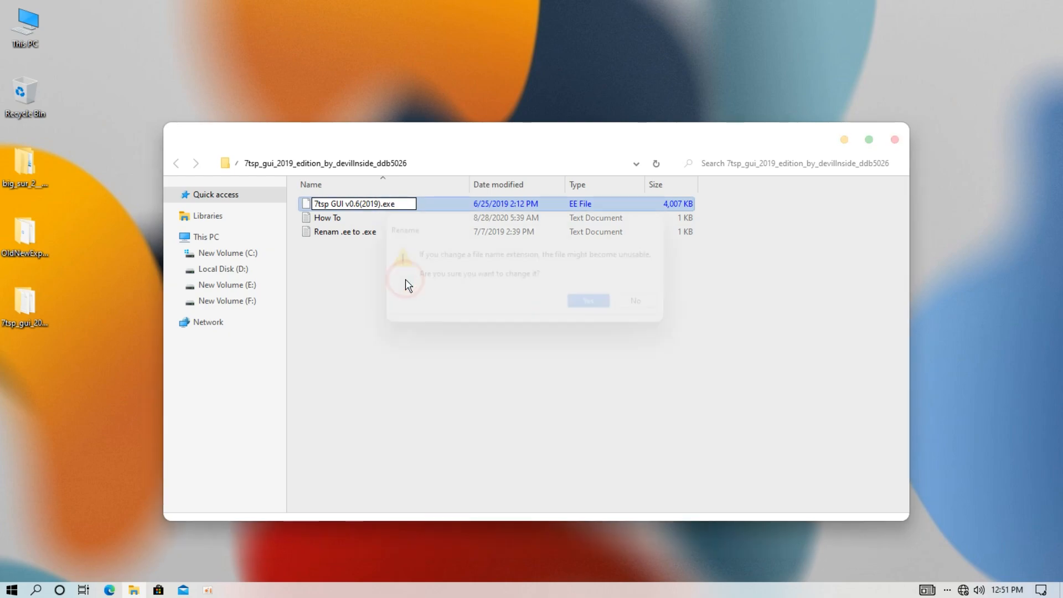
left_click(588, 306)
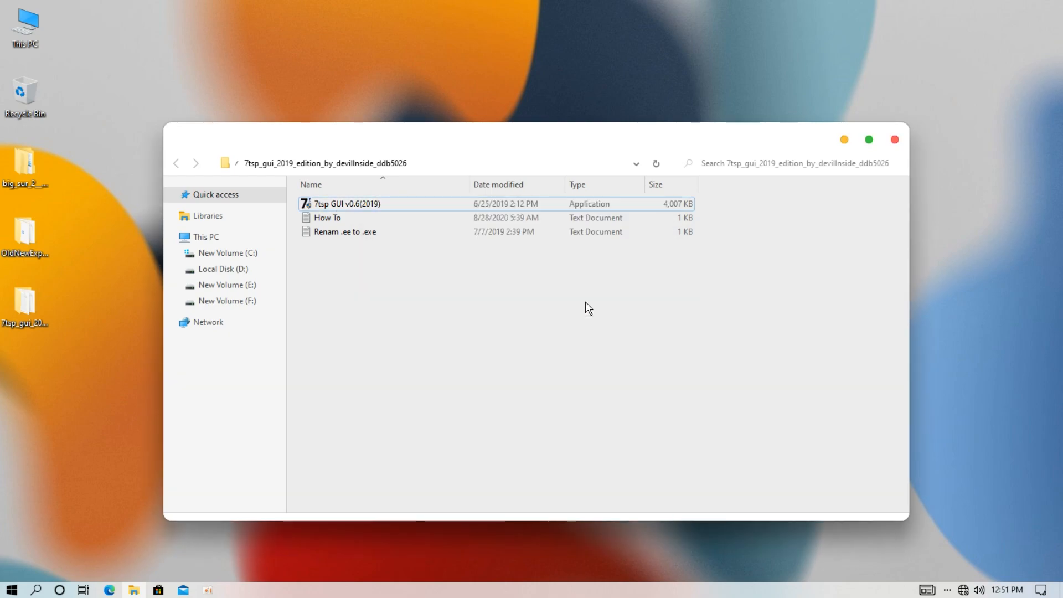
Launch 7tsp GUI and add 7tsp Big Sur LightMode from the 7TSP Icon theme folder as a custom pack.
double_click(372, 204)
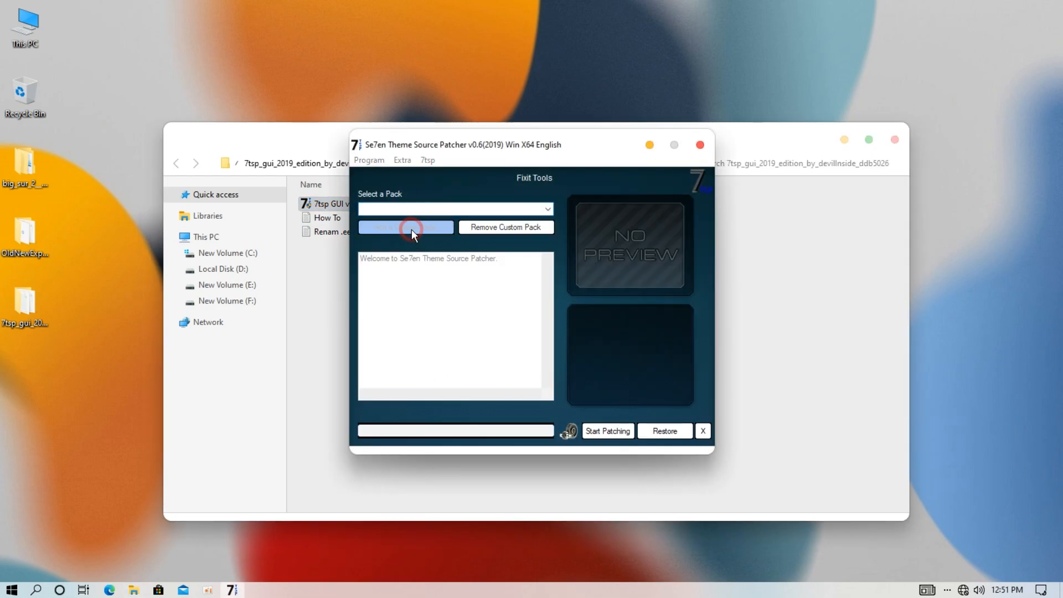
left_click(410, 229)
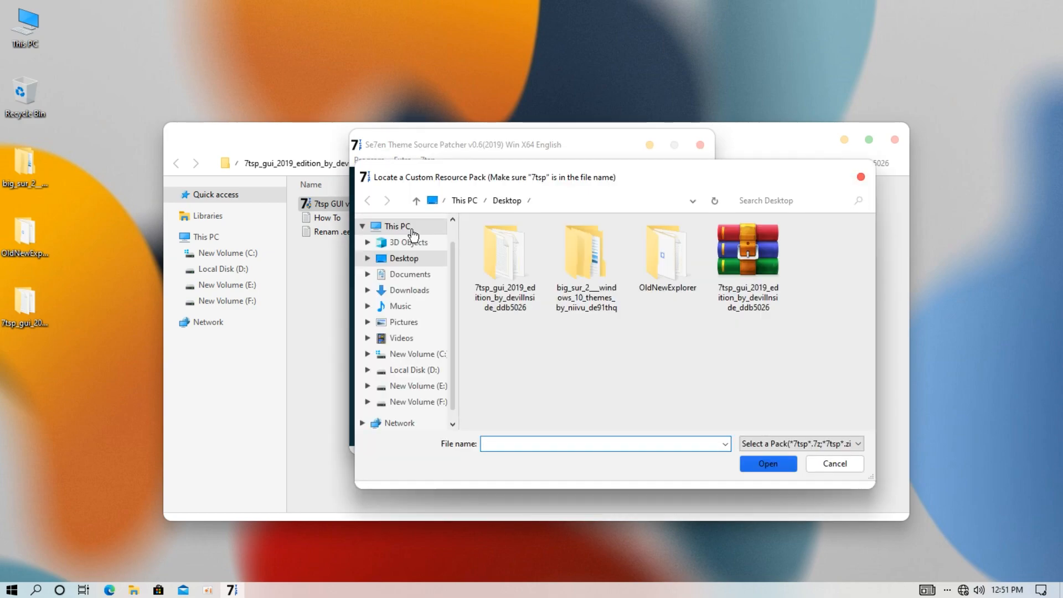
left_click(404, 227)
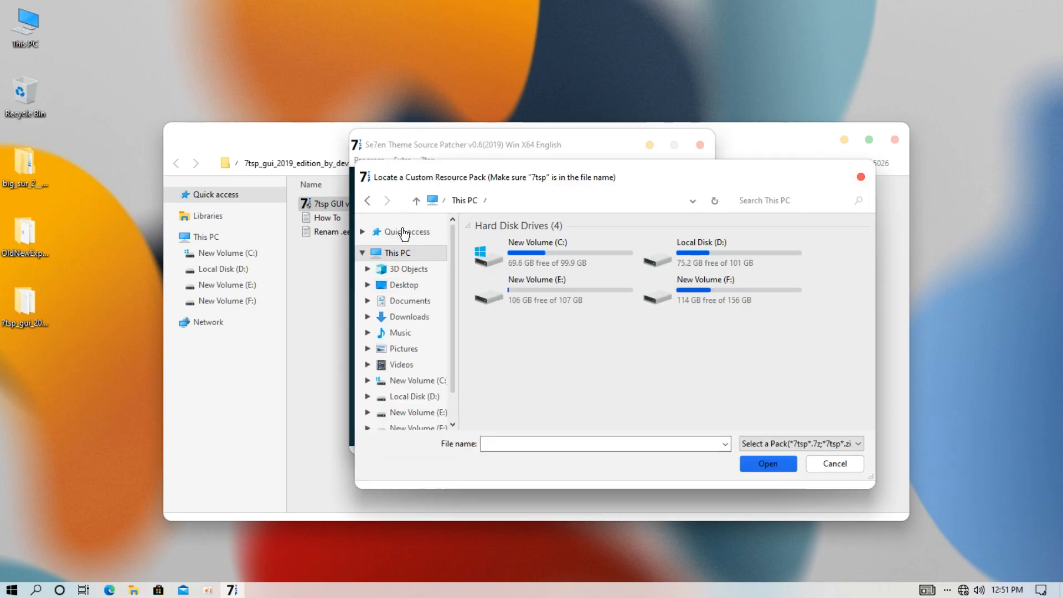
left_click(405, 231)
double_click(547, 251)
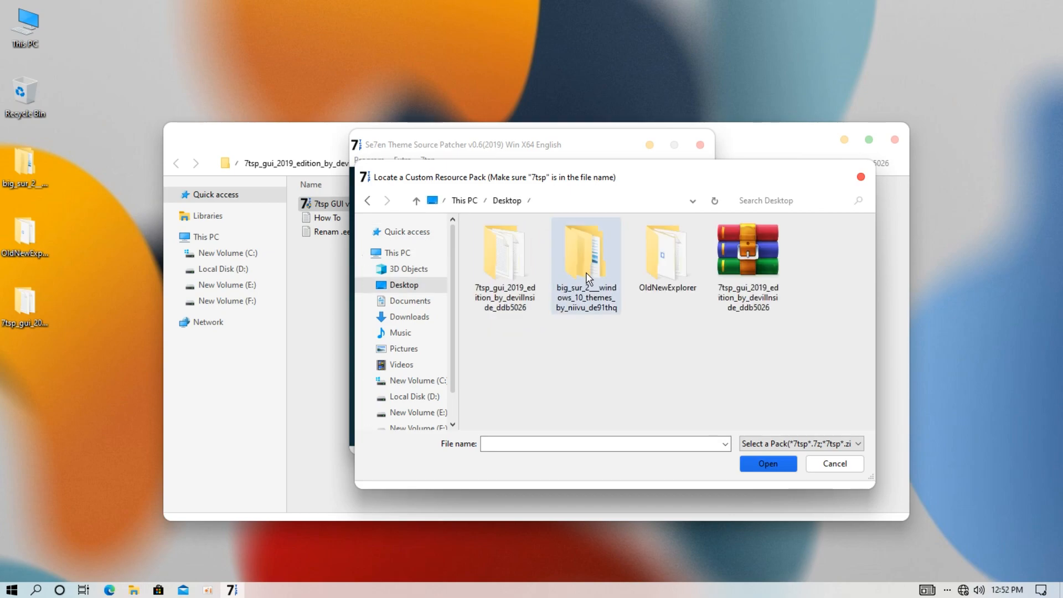
double_click(598, 254)
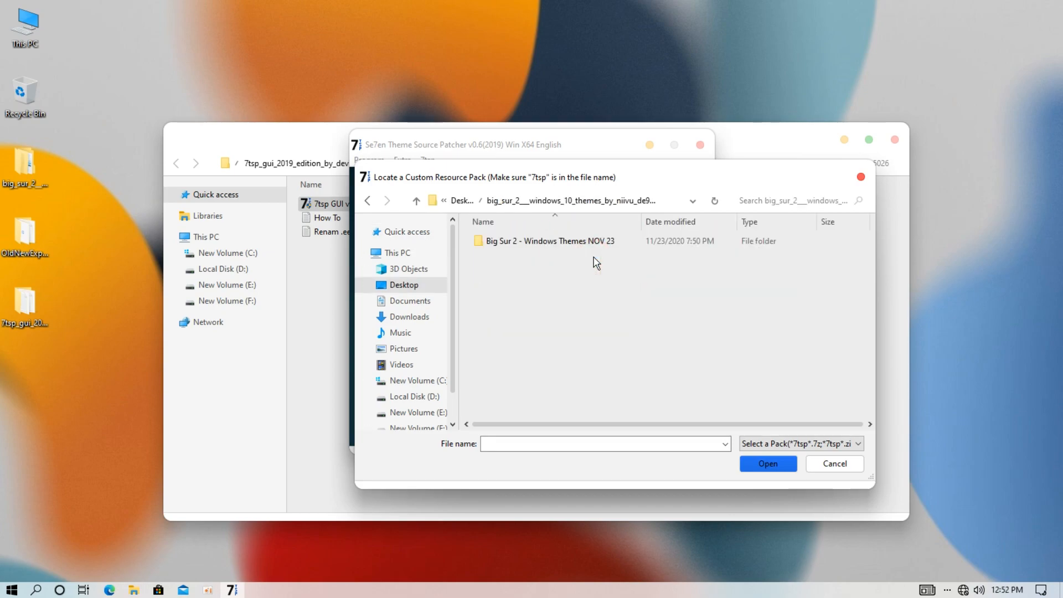
double_click(555, 242)
left_click(554, 243)
double_click(551, 244)
left_click(549, 242)
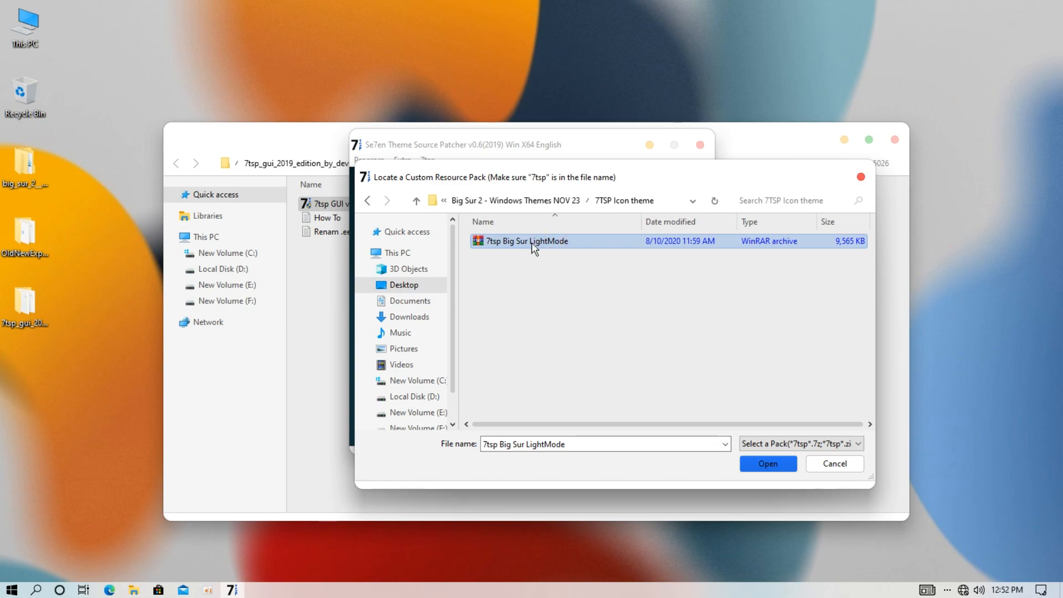
left_click(767, 463)
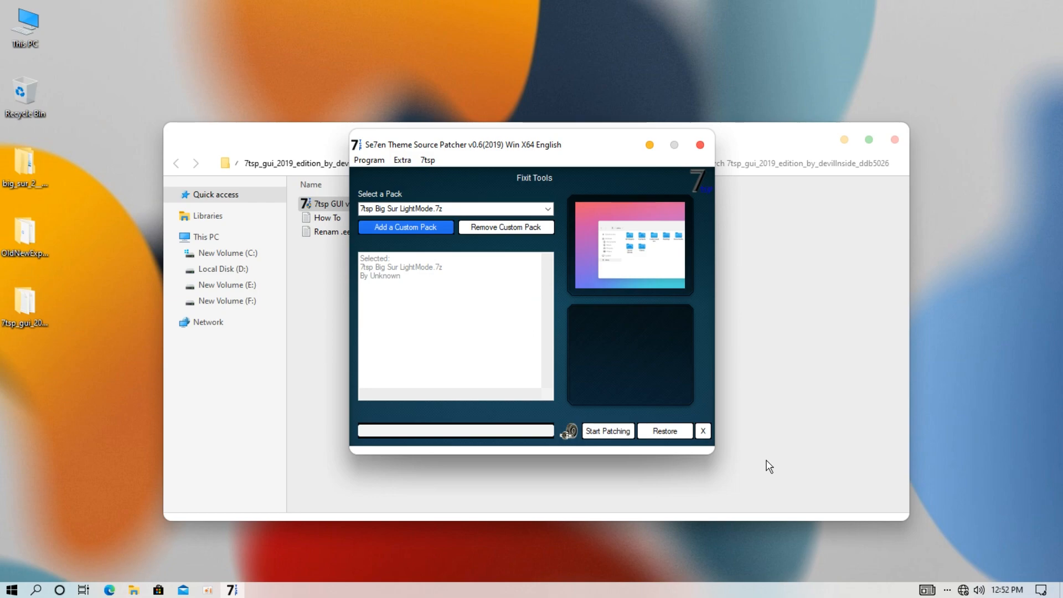
Patch the system with the 7tsp Big Sur LightMode.7z pack, keeping restore point creation enabled, and dismiss the completion message.
left_click(624, 430)
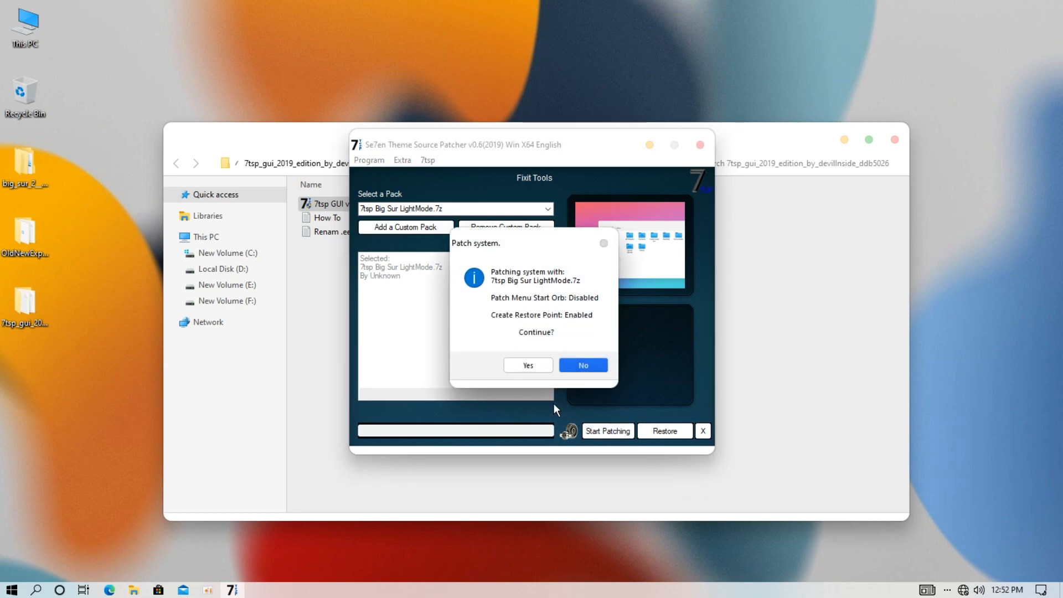
left_click(528, 368)
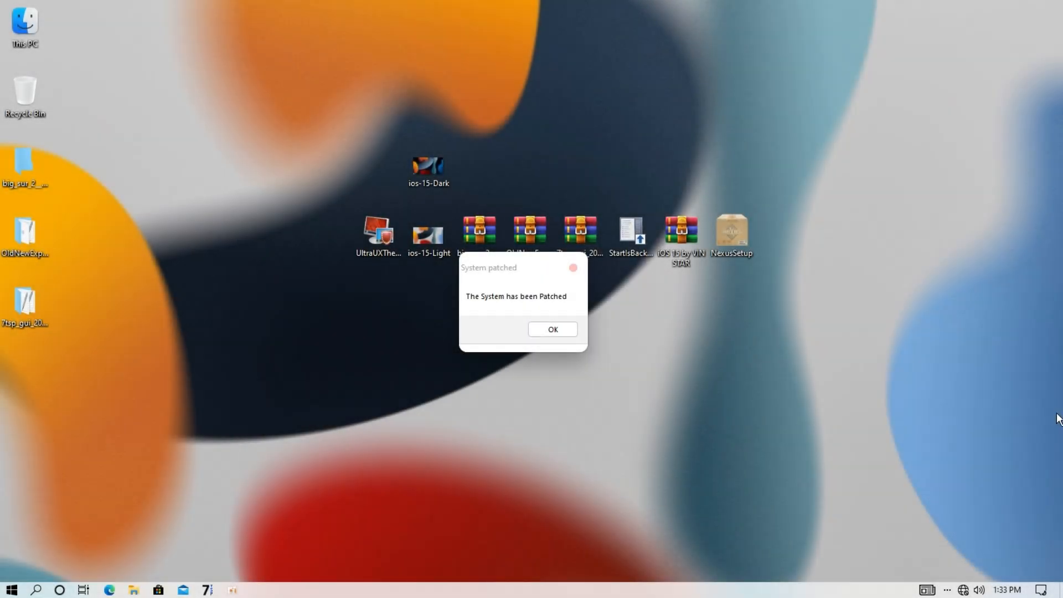
left_click(551, 332)
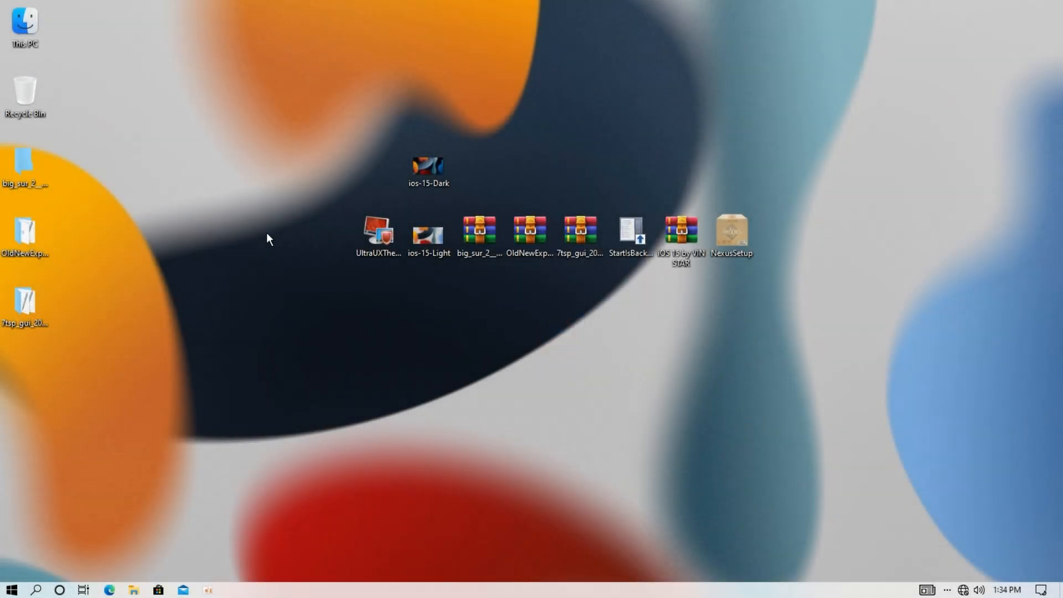
Examine the new drive and folder icons in This PC, Quick access and New Volume (C:), using a larger icon view.
double_click(31, 31)
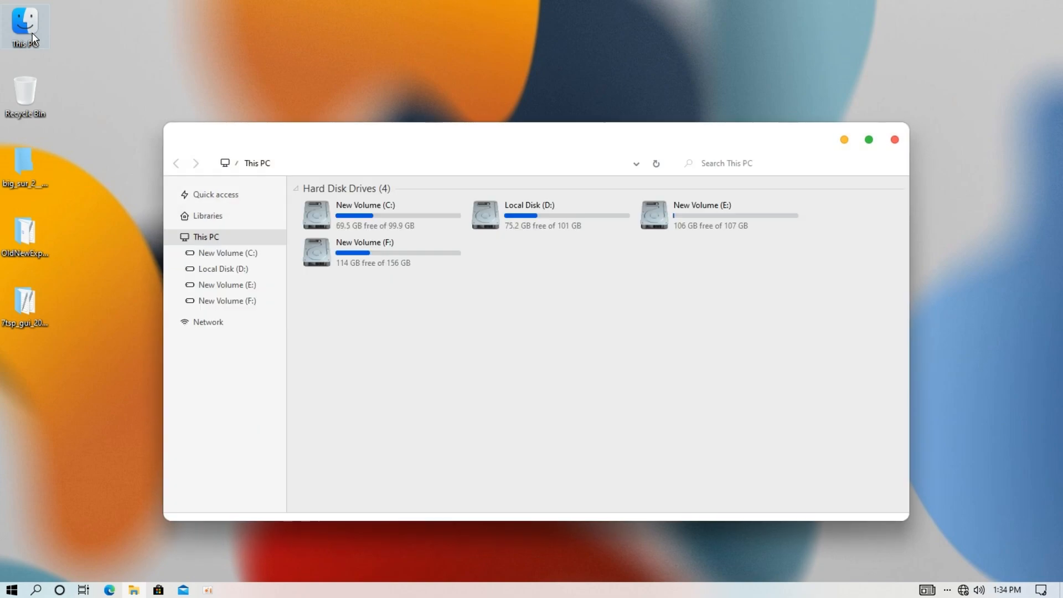
left_click_drag(266, 143, 279, 102)
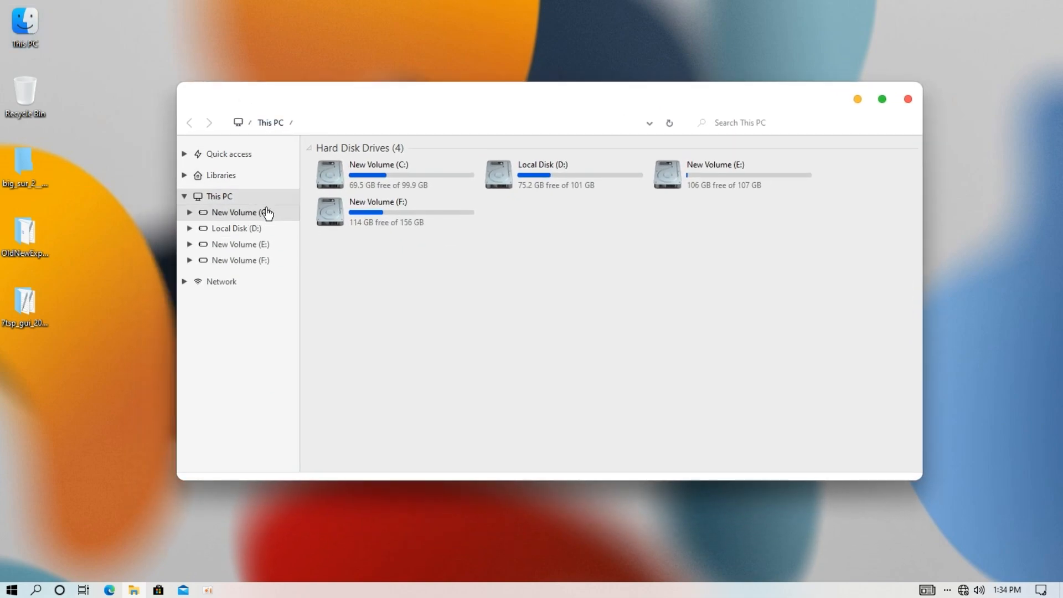
left_click(268, 160)
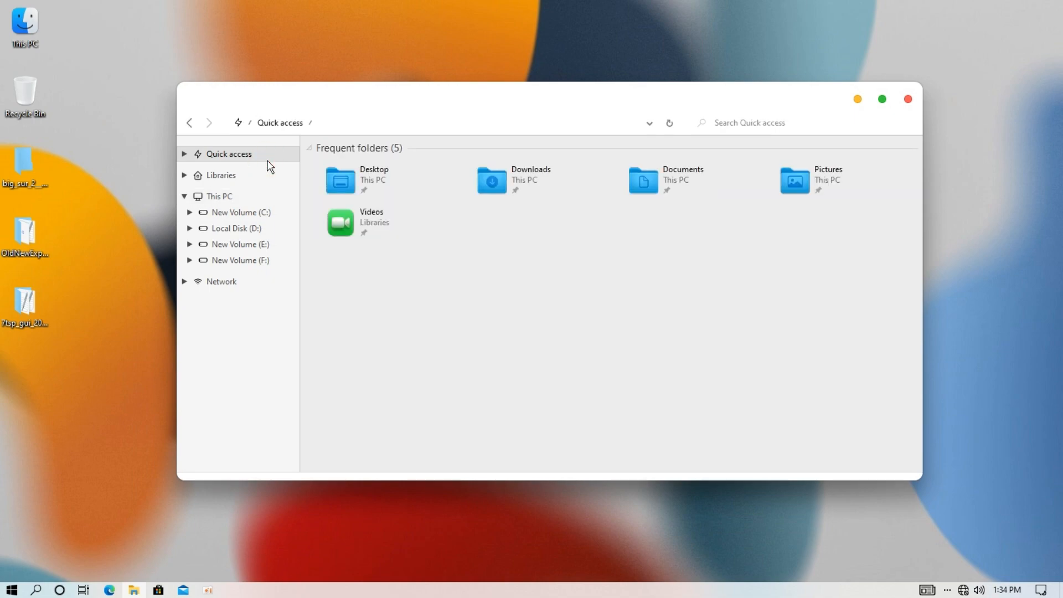
left_click(263, 185)
left_click(259, 195)
double_click(431, 192)
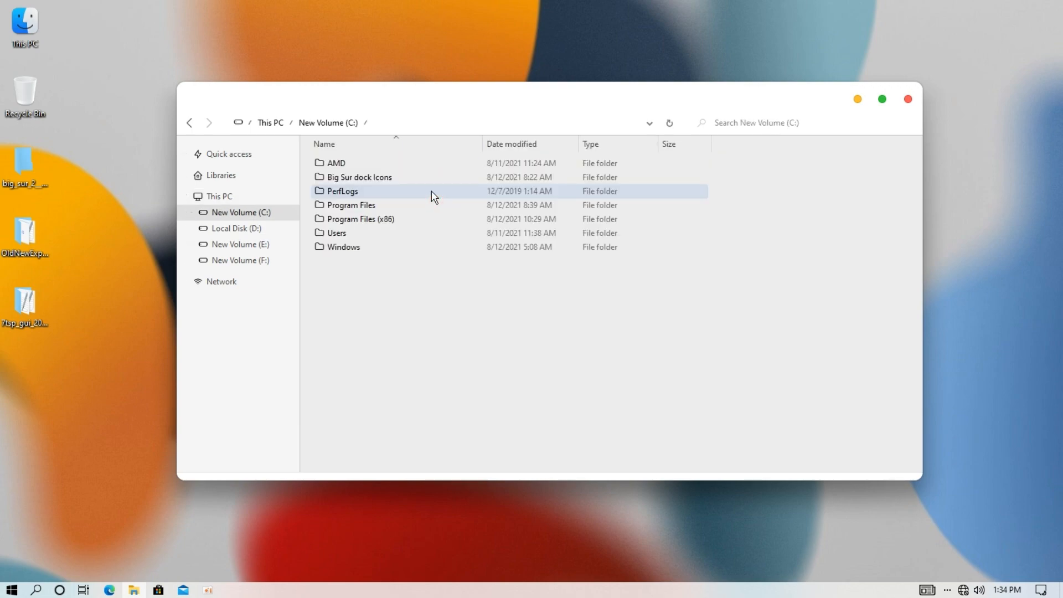
scroll(430, 191, "up", 5, "ctrl")
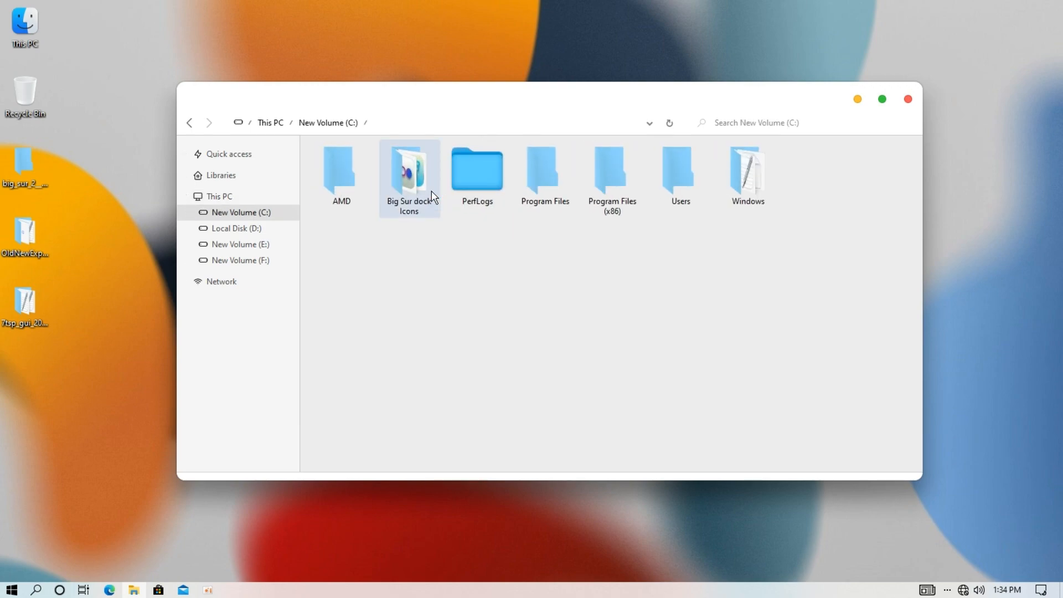
left_click(908, 99)
Install StartIsBack for the current user only and open its configuration.
double_click(634, 240)
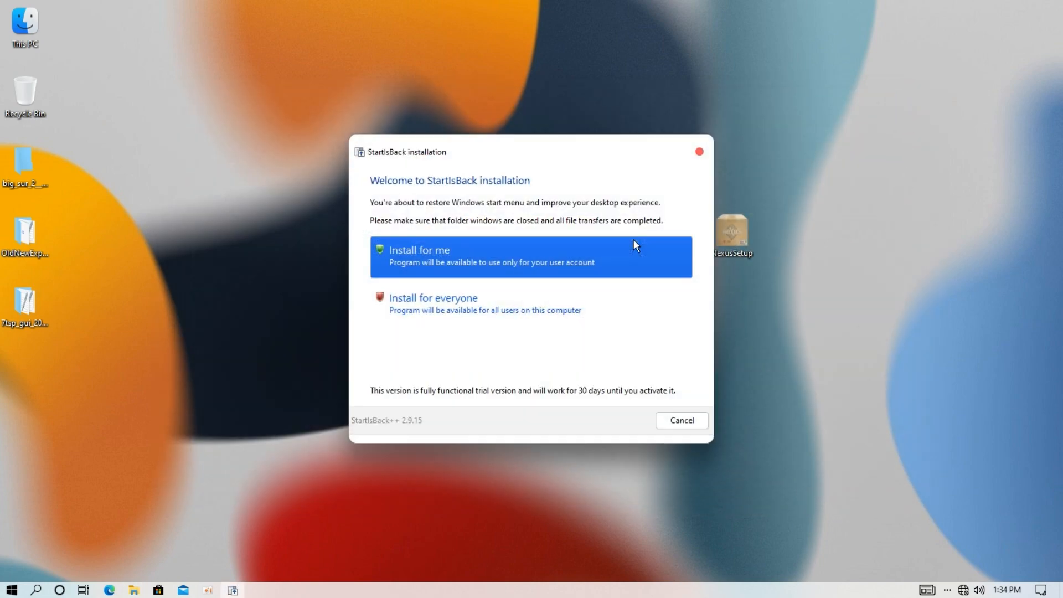
left_click(591, 264)
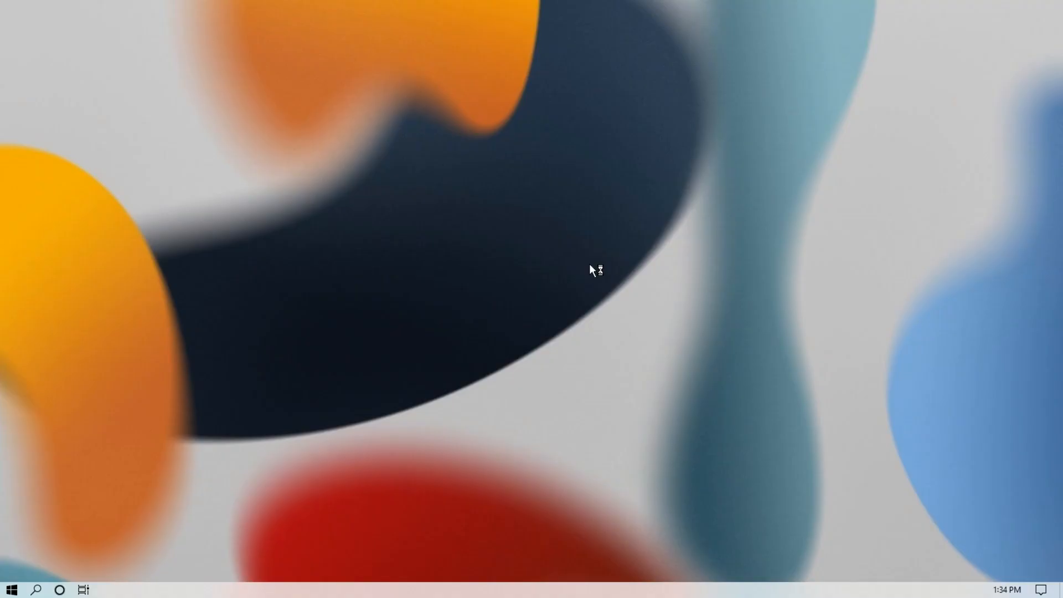
left_click(527, 334)
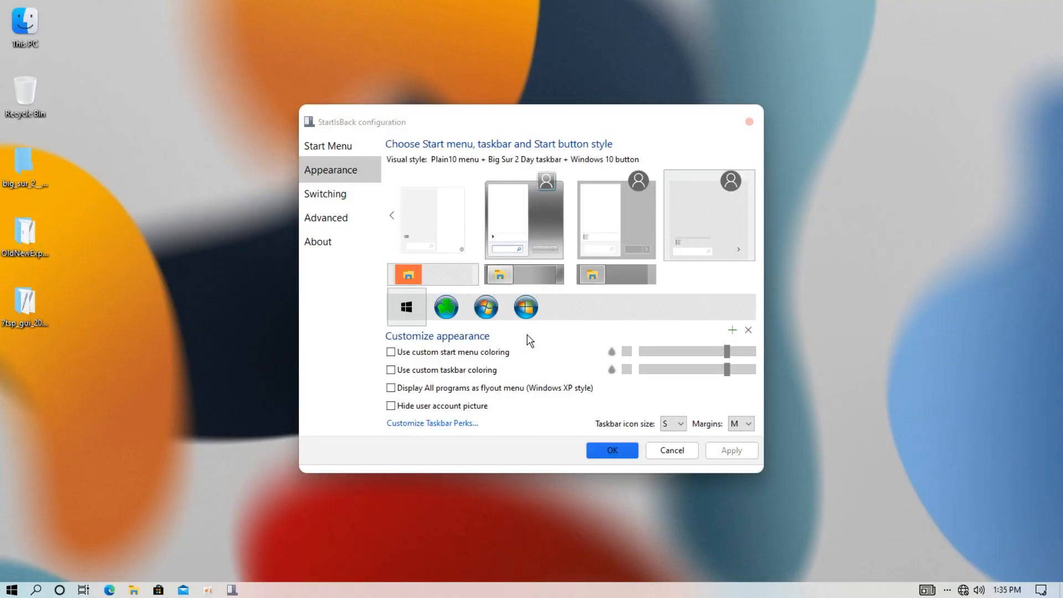
Choose the Windows 10 start menu style, enable custom taskbar coloring and lower the taskbar opacity to near its minimum.
scroll(458, 219, "up", 1)
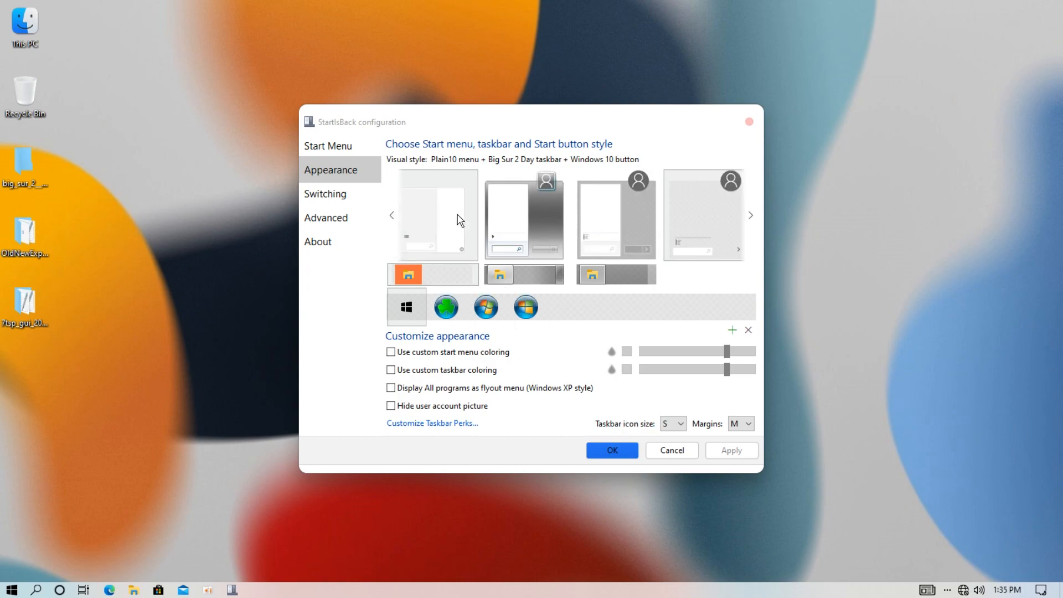
left_click(457, 217)
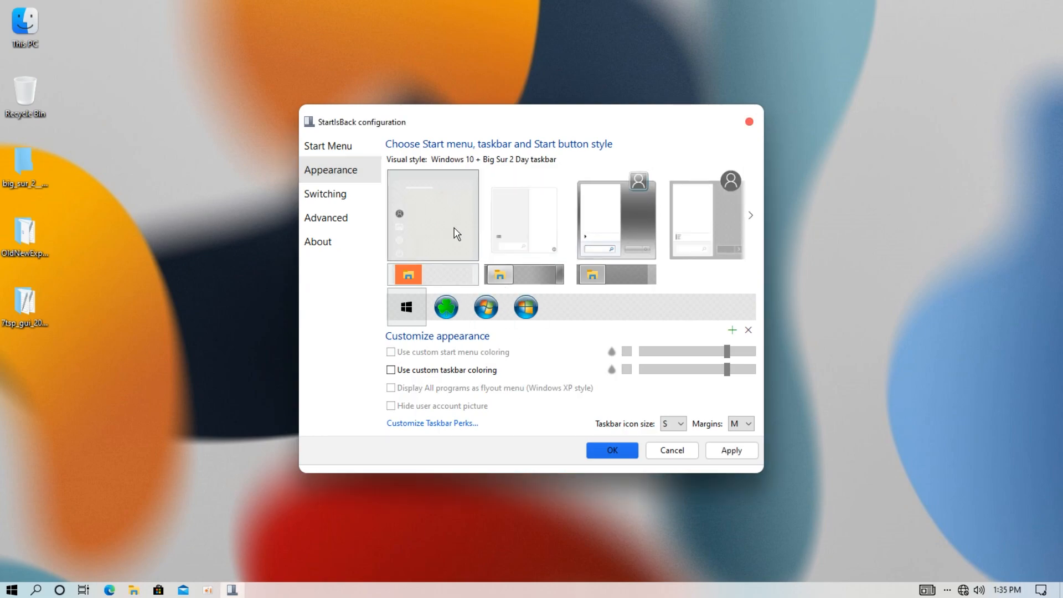
left_click(394, 371)
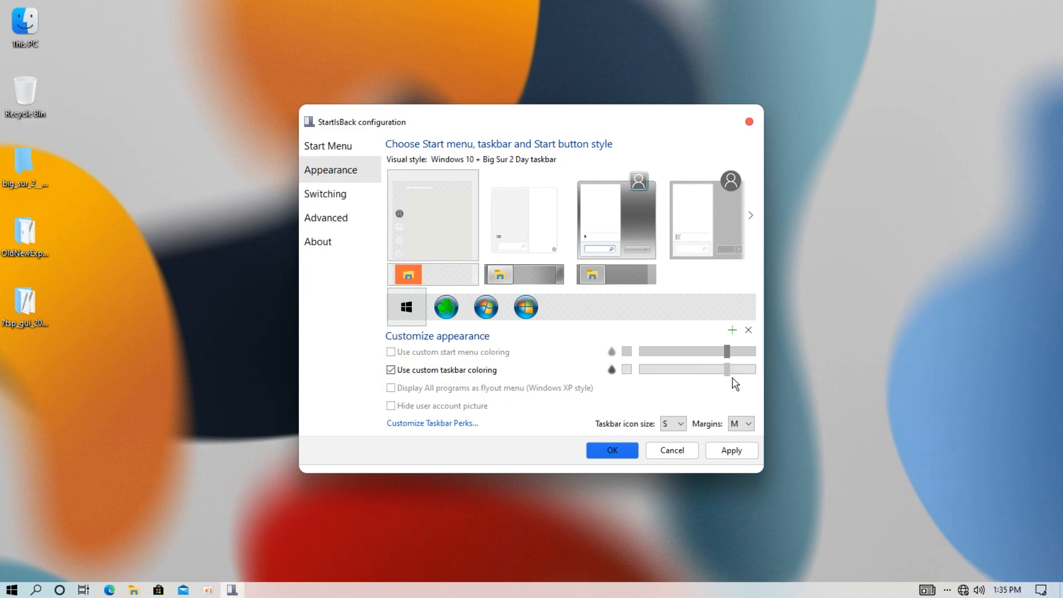
left_click_drag(729, 371, 657, 381)
Add the apple dark and apple light images from the Big Sur 2 Start Orbs folder and choose apple dark as the Start button.
left_click(731, 330)
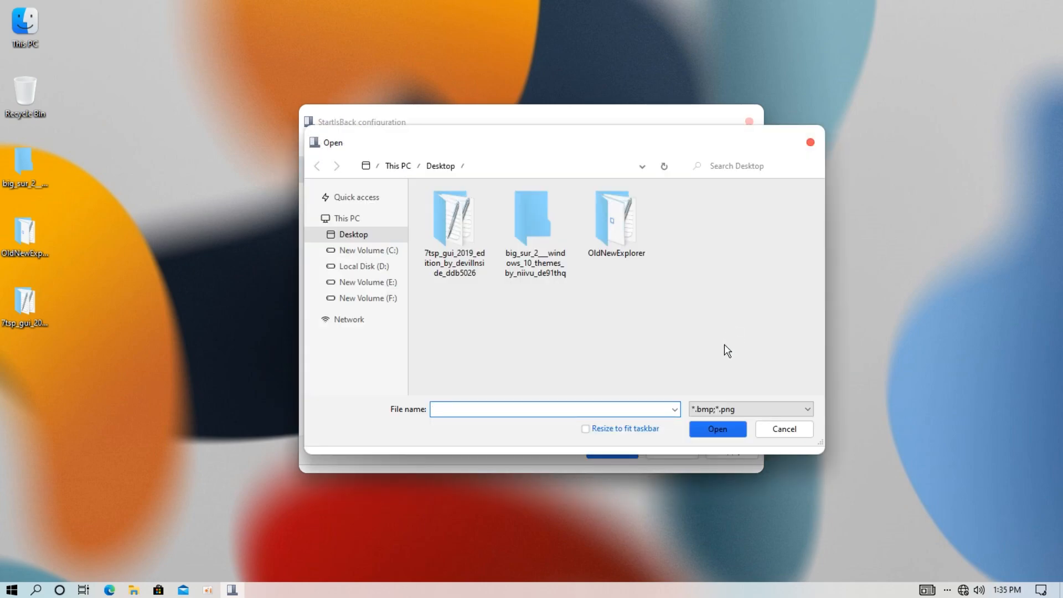
left_click(368, 201)
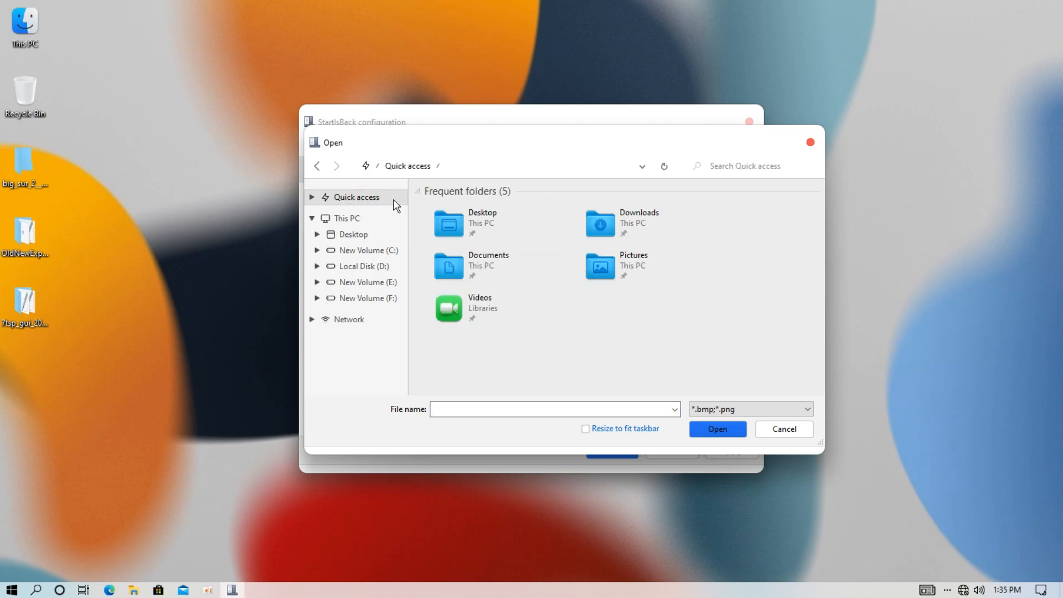
double_click(463, 222)
double_click(521, 227)
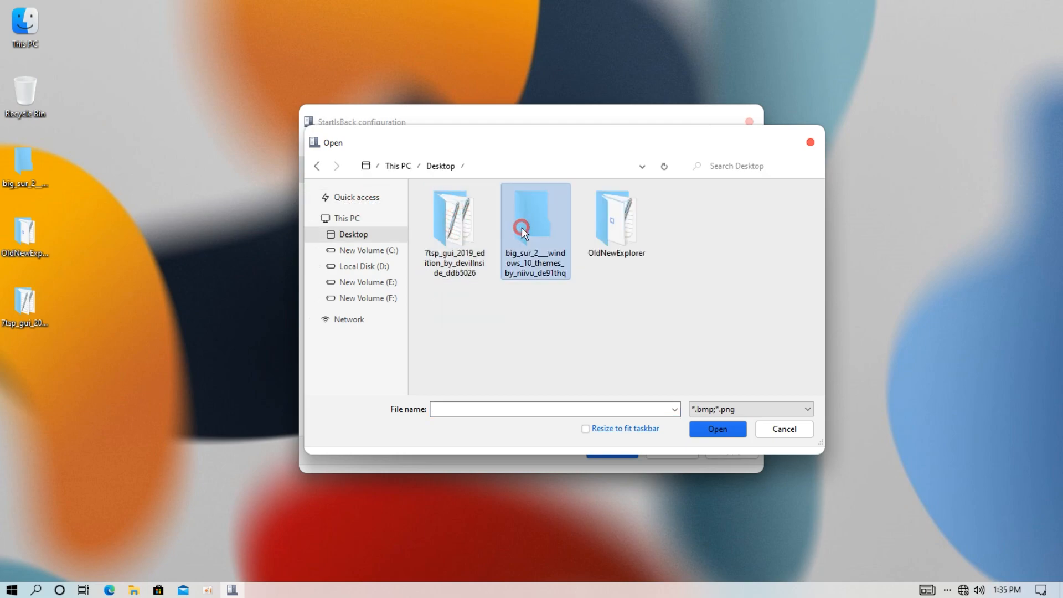
double_click(499, 209)
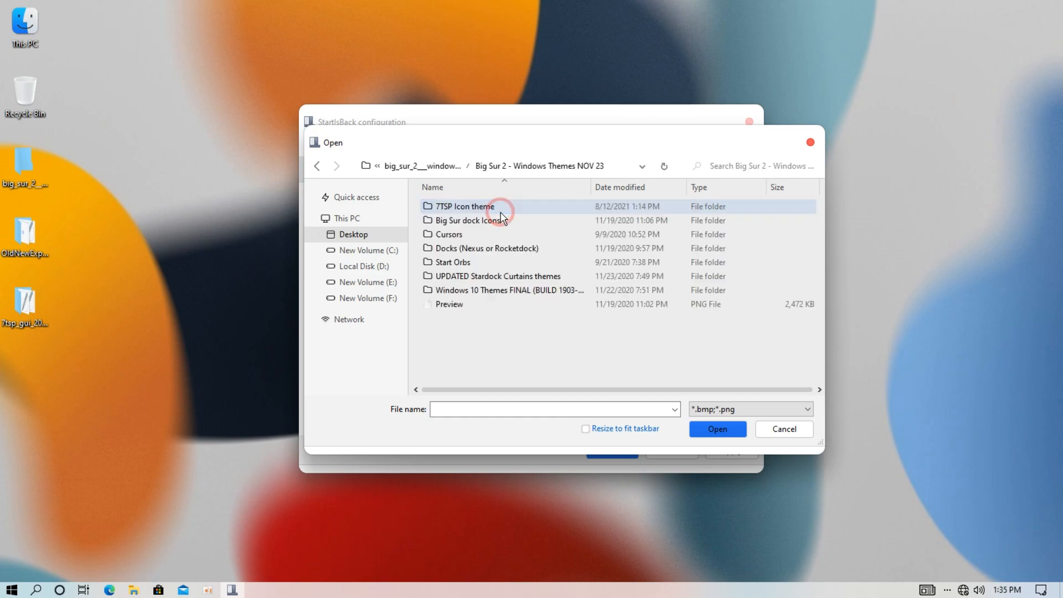
left_click(462, 266)
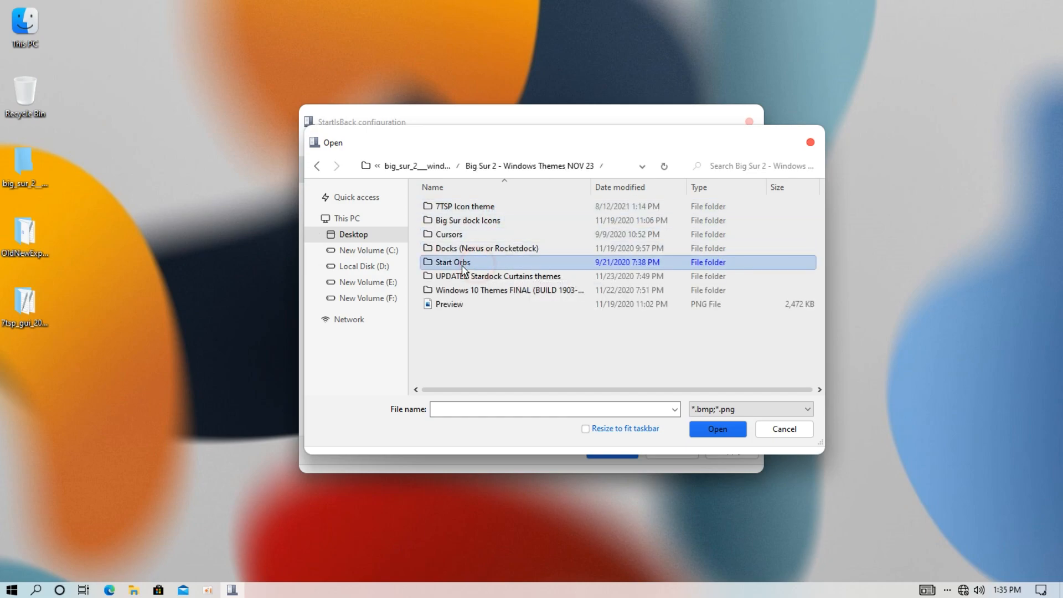
double_click(490, 265)
left_click_drag(458, 286, 555, 220)
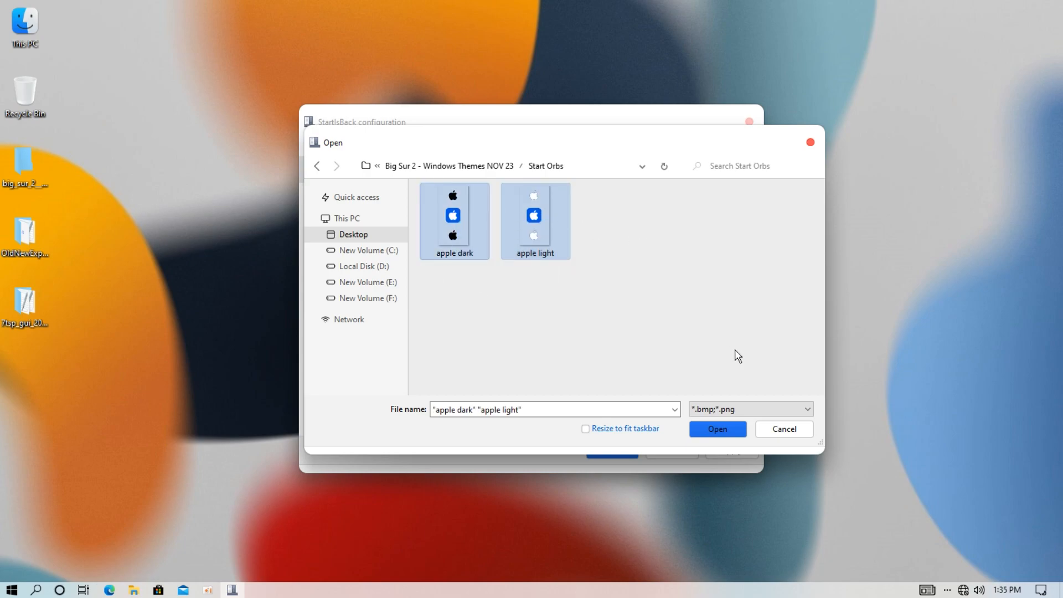
left_click(717, 428)
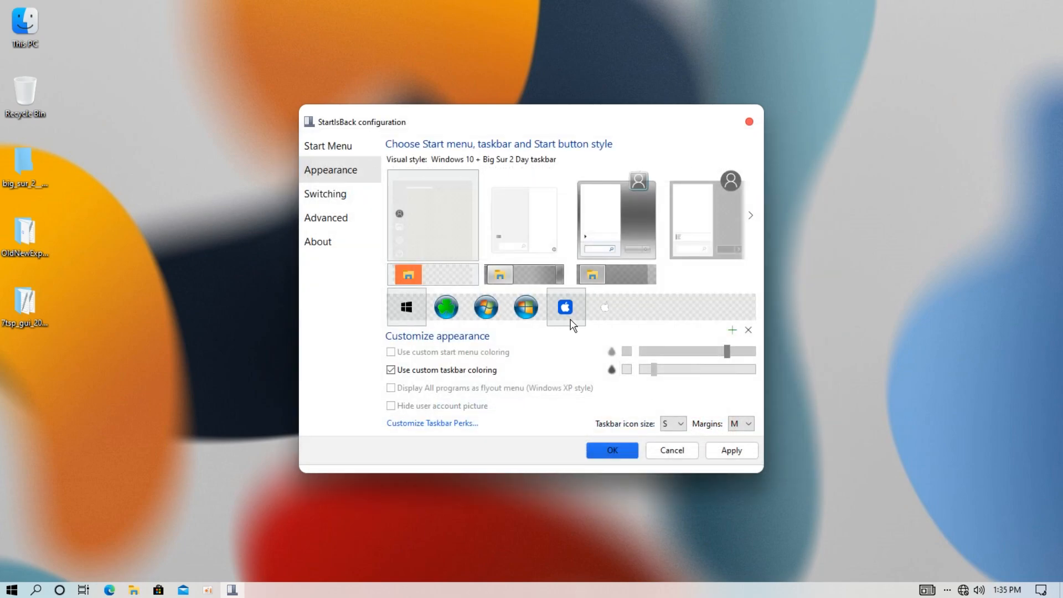
left_click(572, 320)
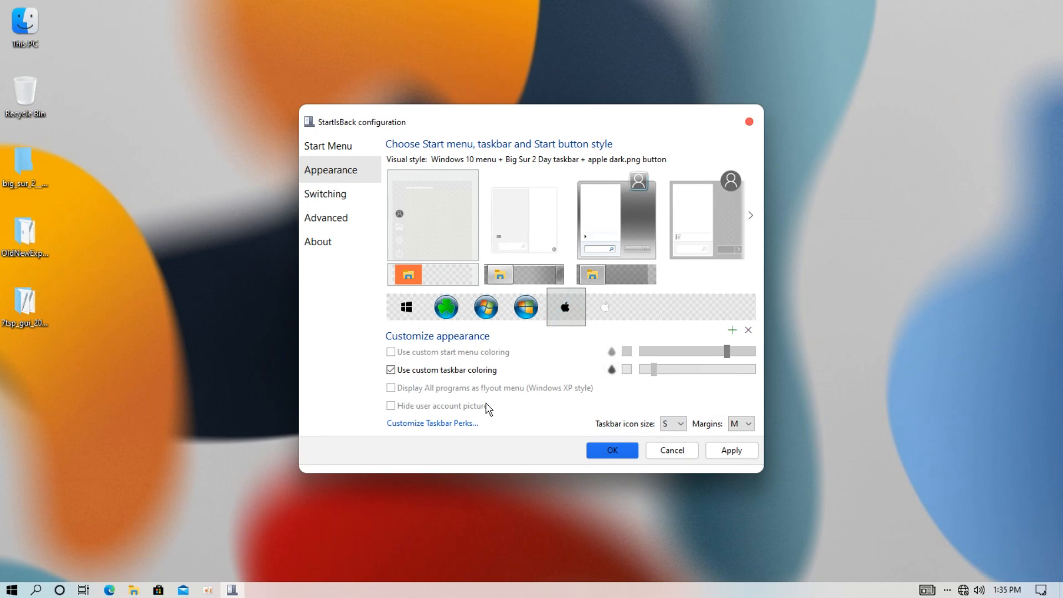
Enable Centered task icons in the taskbar perks and save the StartIsBack configuration.
left_click(429, 422)
left_click(395, 276)
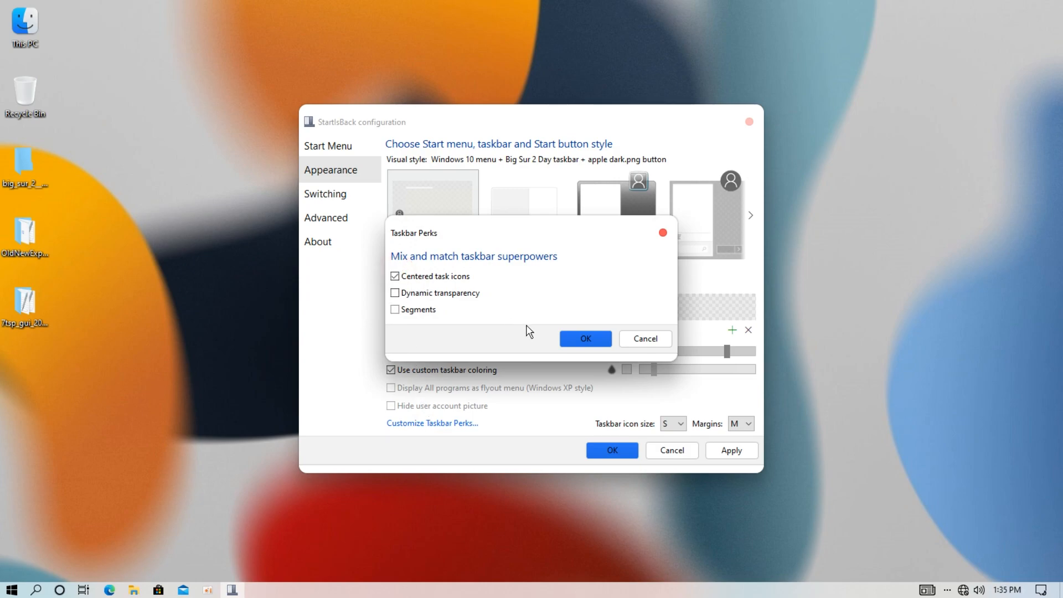
left_click(572, 339)
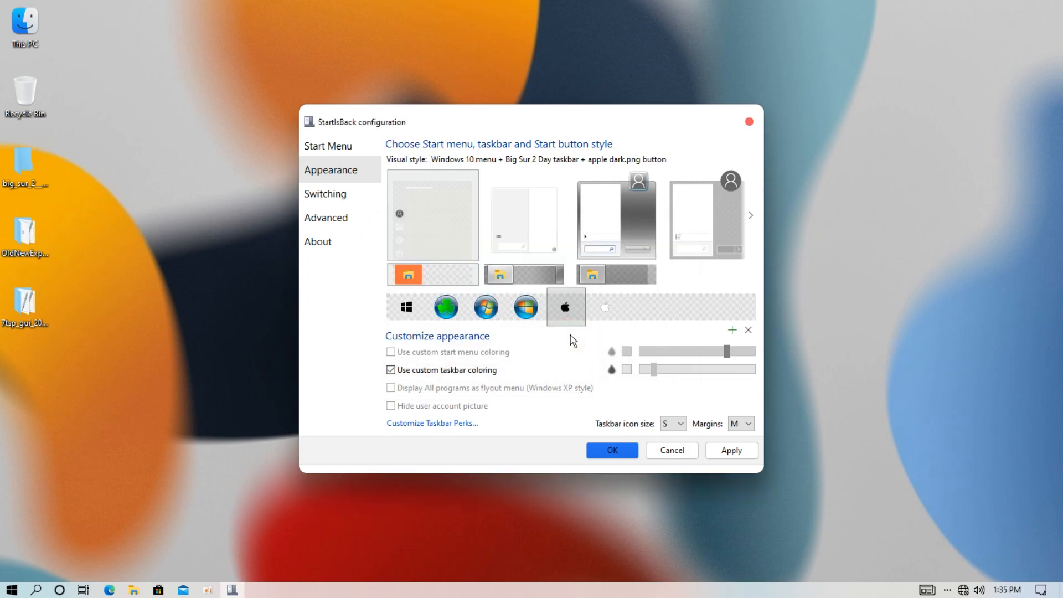
left_click(611, 450)
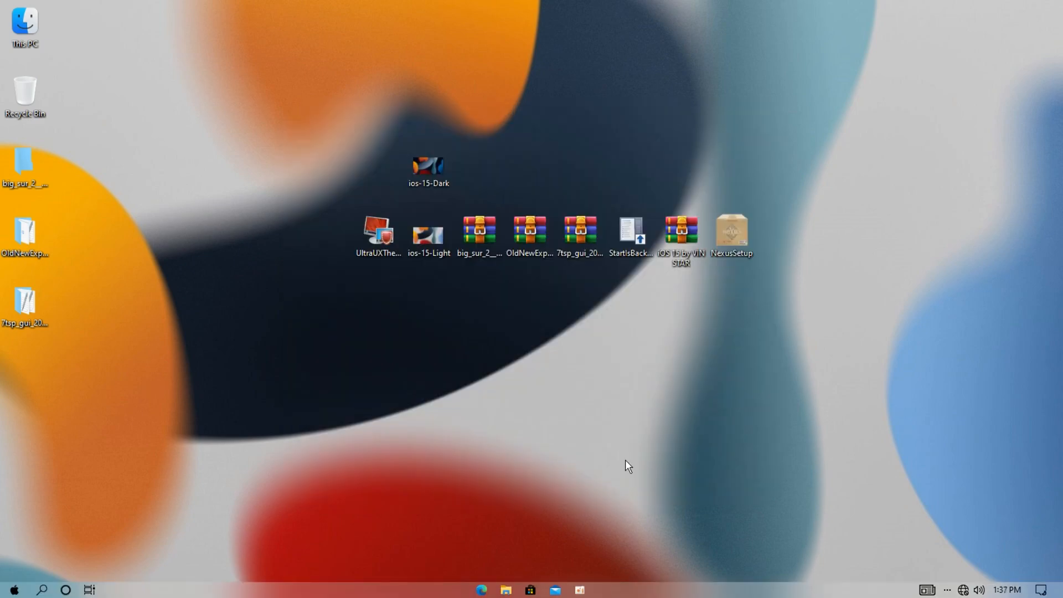
Unlock the taskbar and move it to the top edge of the desktop.
right_click(627, 591)
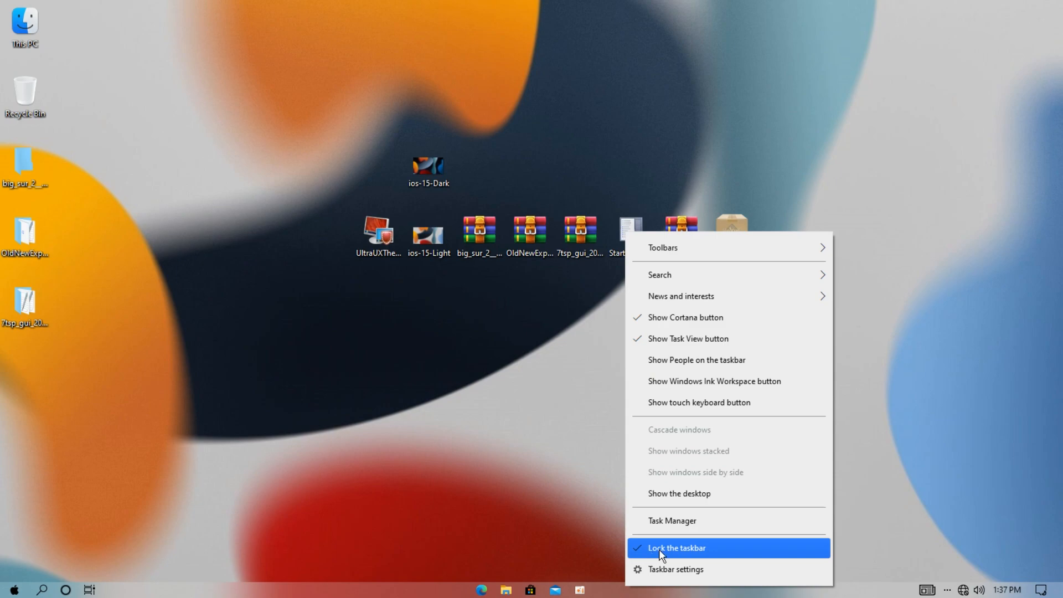
left_click(680, 549)
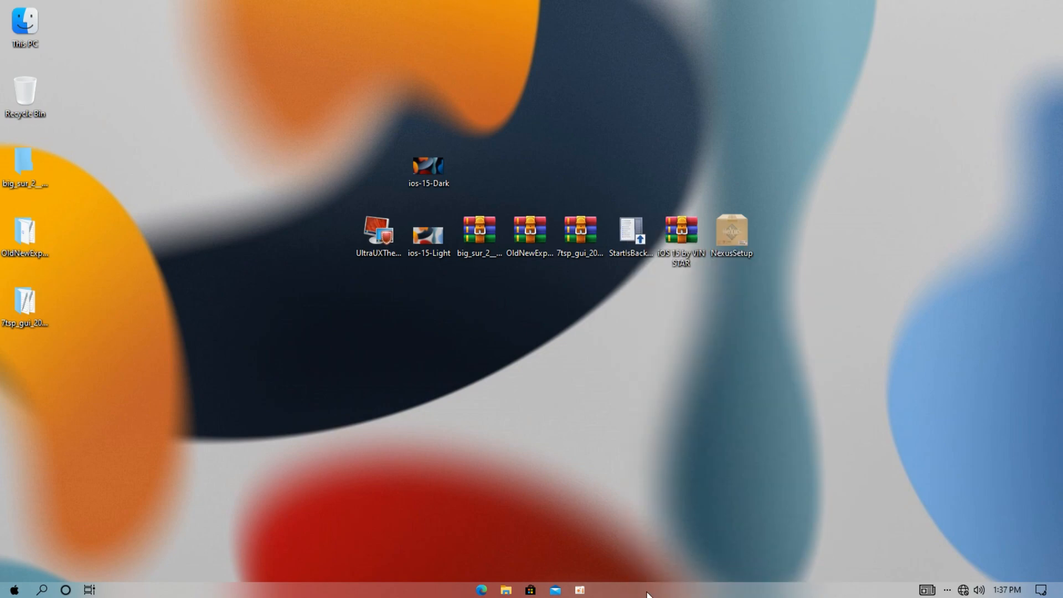
left_click_drag(821, 589, 1059, 403)
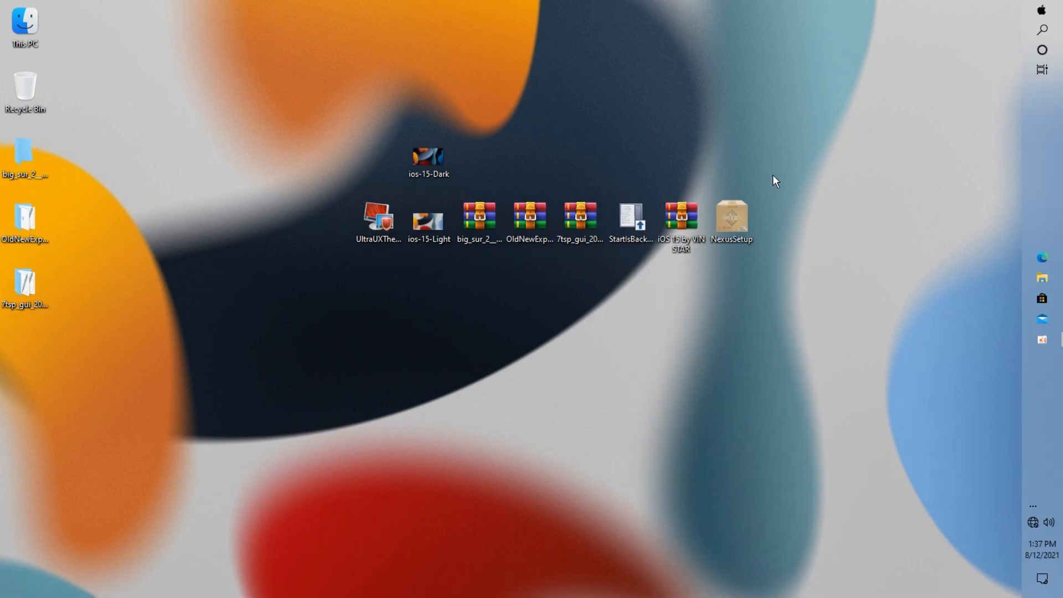
left_click_drag(773, 176, 713, 127)
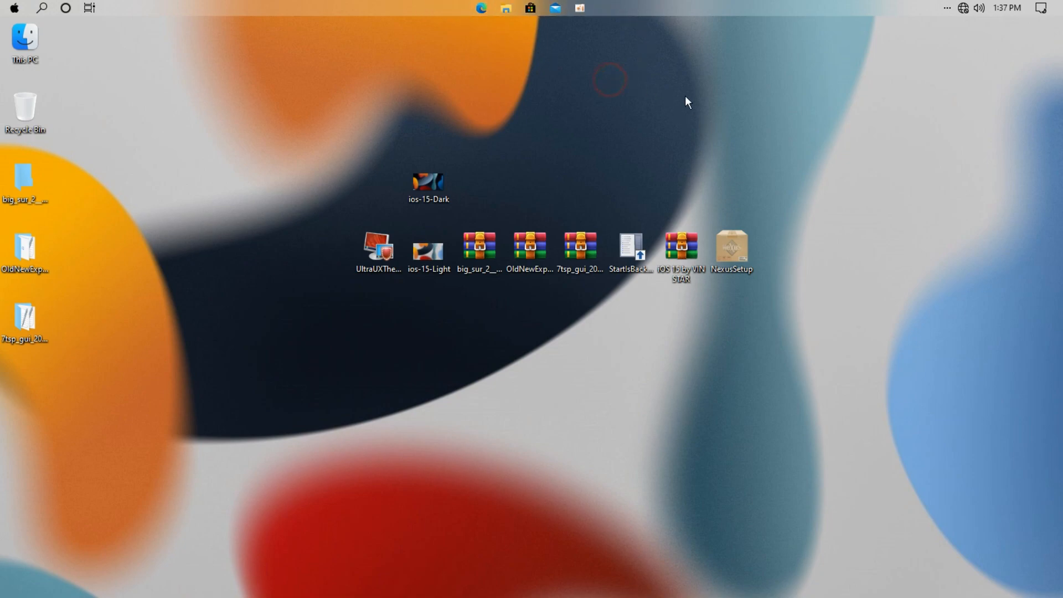
Extract the iOS 15 by VIN STAR archive into its own desktop folder and open that folder.
right_click(692, 261)
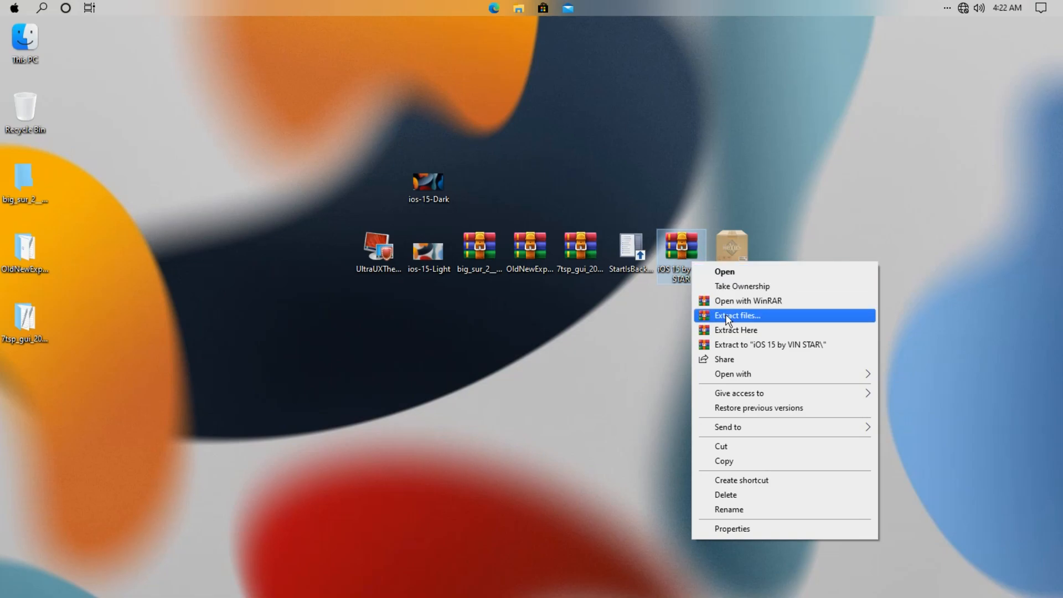
left_click(726, 314)
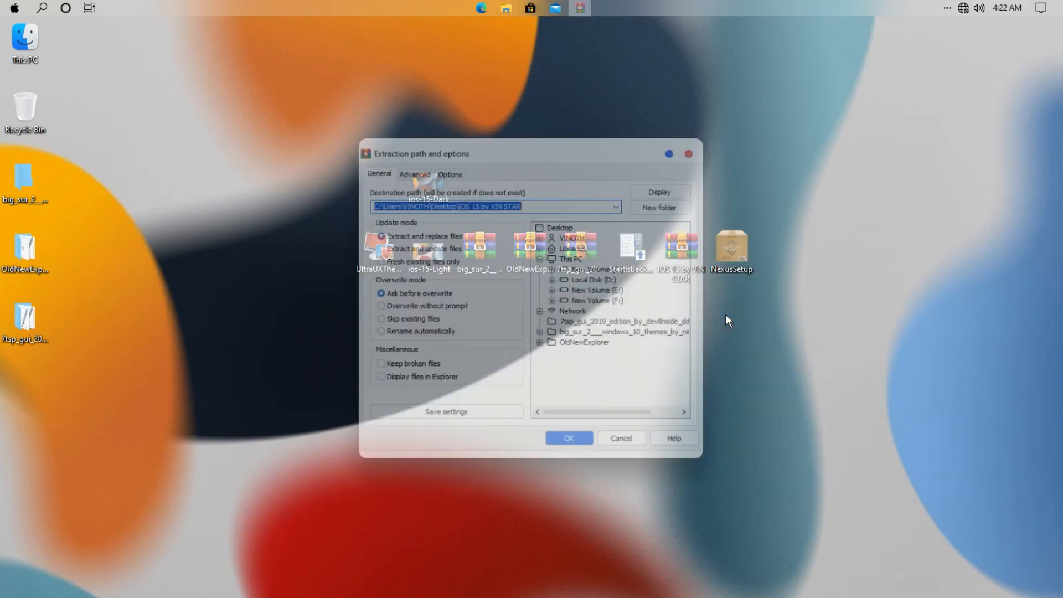
left_click(570, 446)
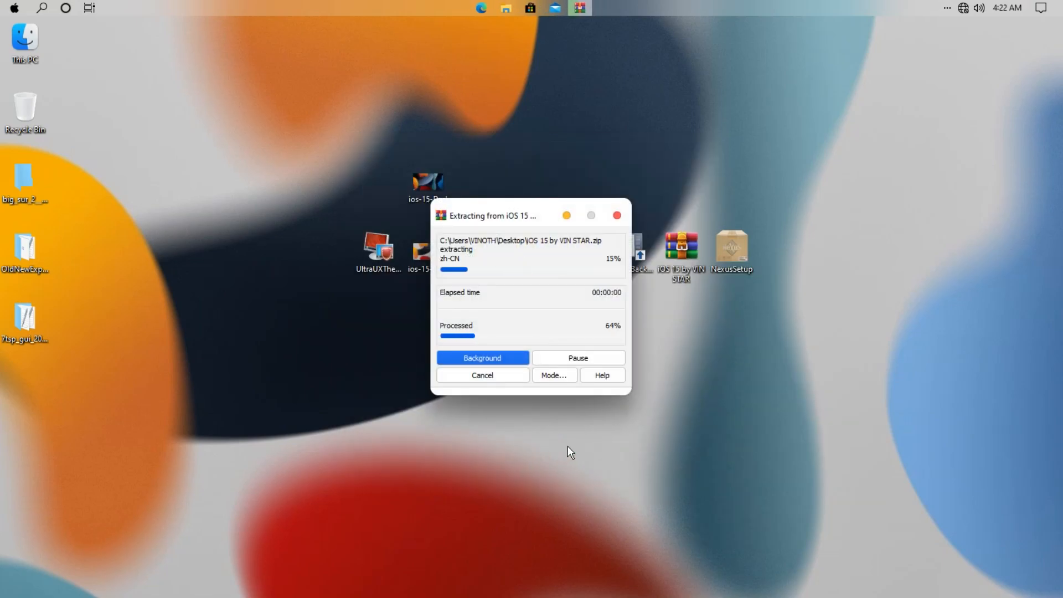
double_click(24, 386)
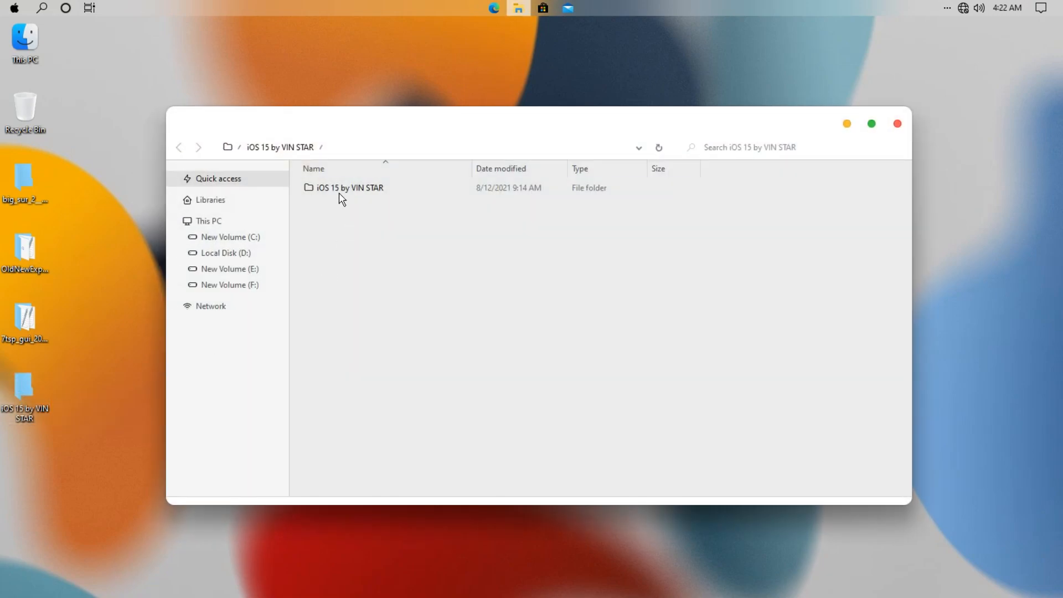
Move the icon folder from the WinLaunch folder inside iOS 15 by VIN STAR to the root of New Volume (C:).
double_click(340, 193)
left_click(340, 202)
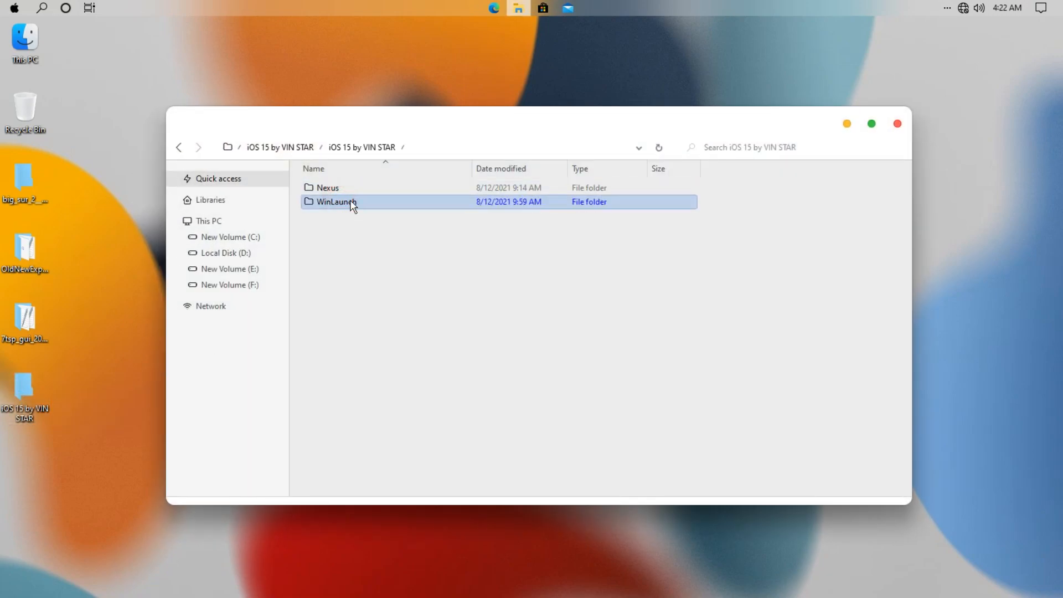
double_click(354, 201)
left_click(346, 191)
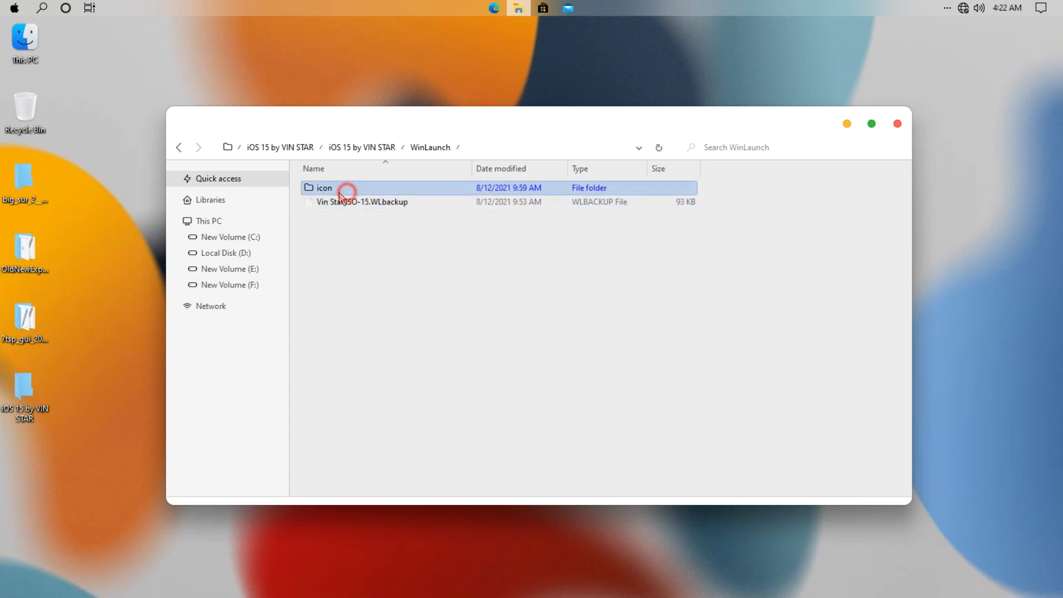
right_click(364, 187)
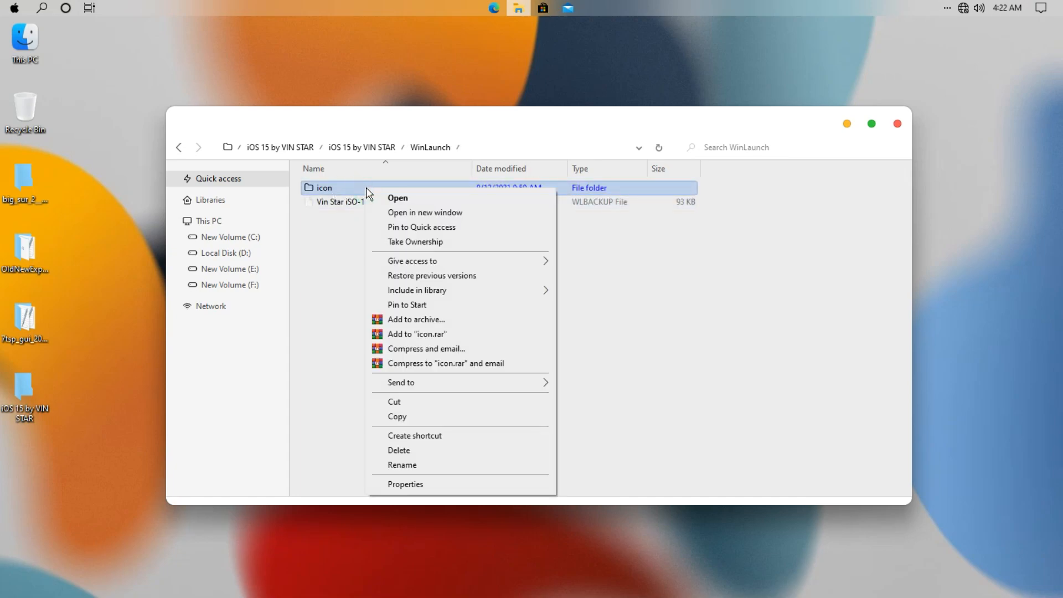
left_click(416, 400)
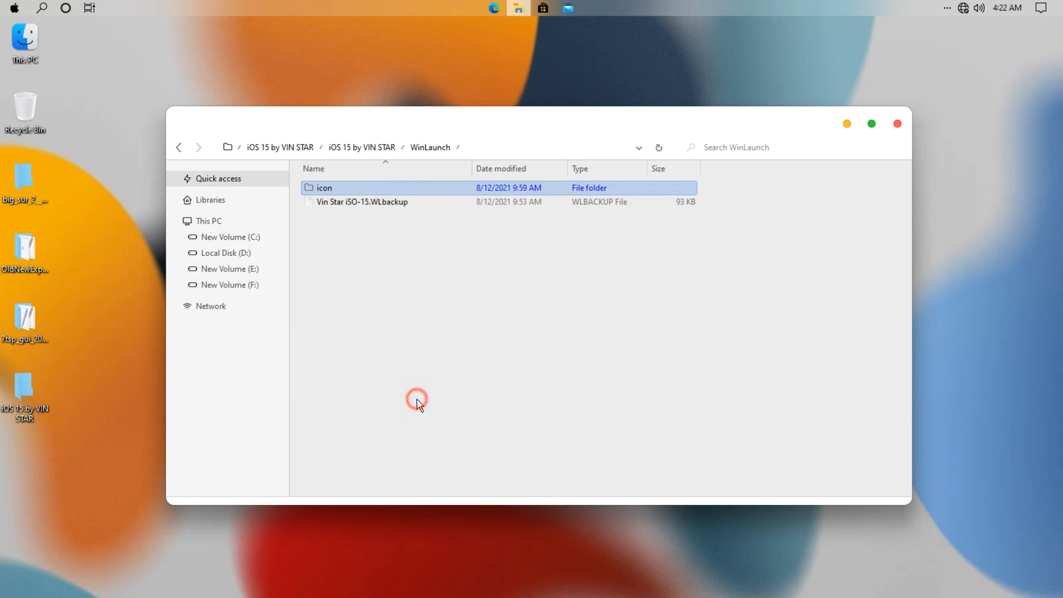
left_click(239, 224)
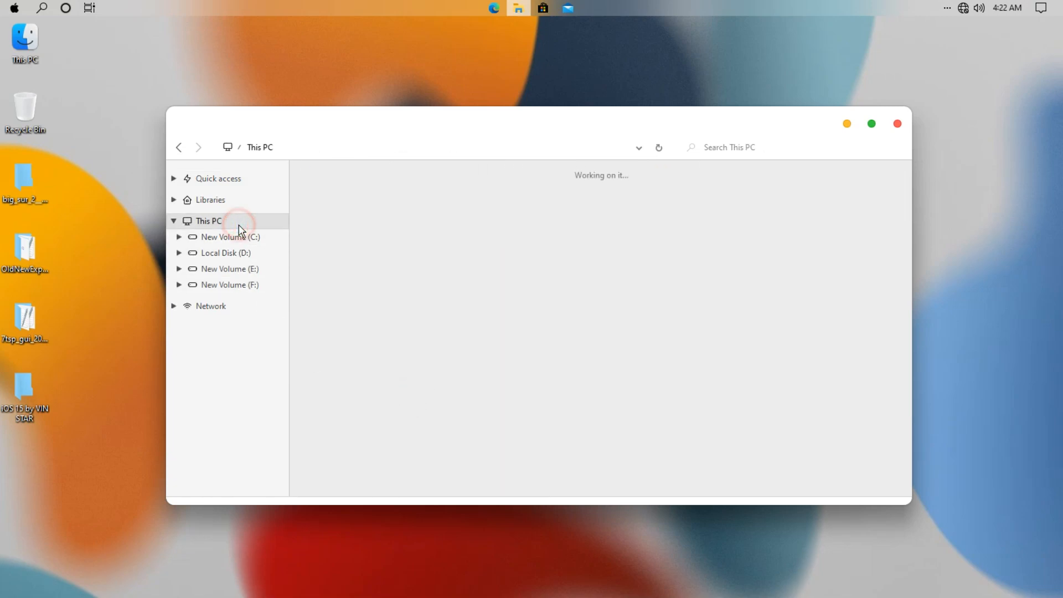
left_click(344, 202)
double_click(345, 202)
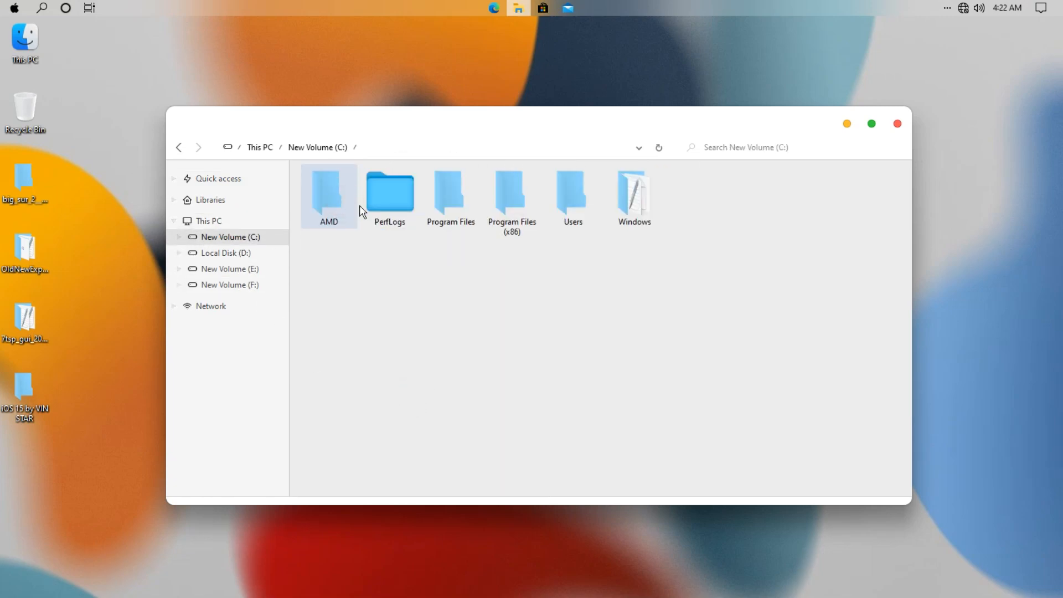
right_click(410, 308)
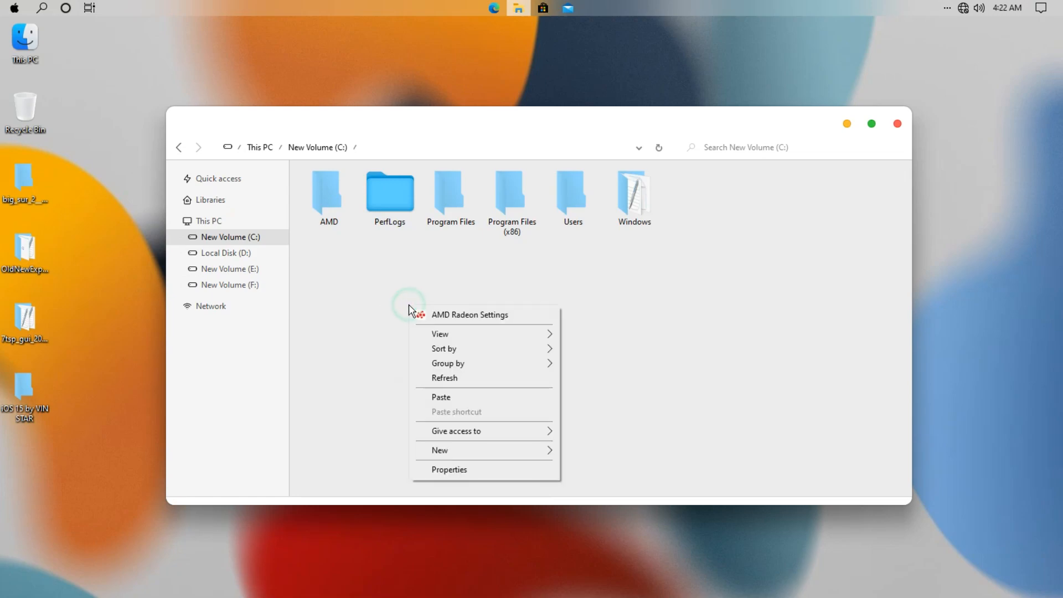
left_click(444, 396)
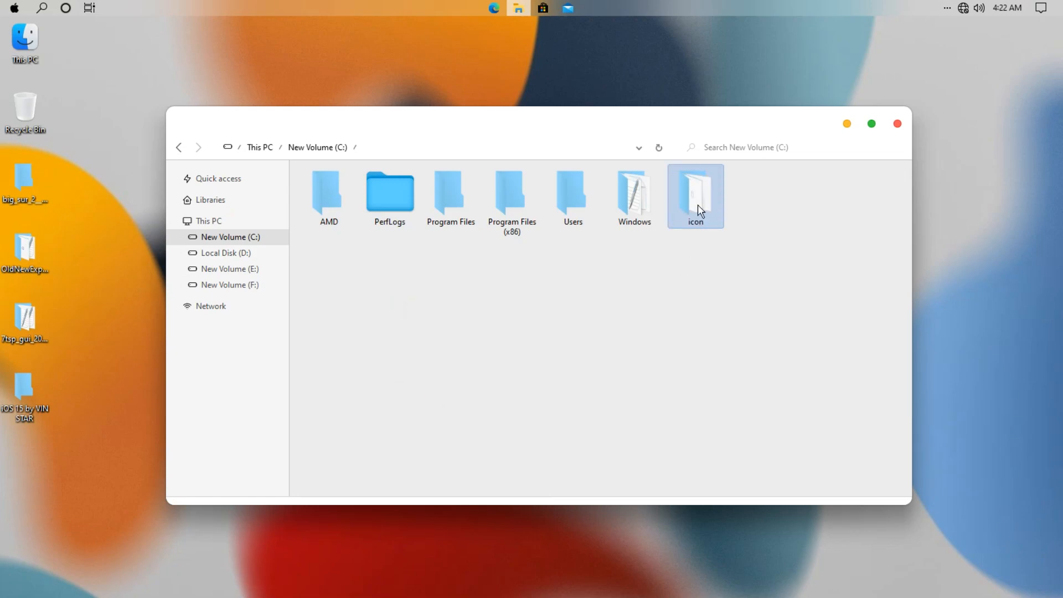
Run WinLaunch Starter from the icon\WinLaunch folder on drive C and close its Welcome window.
double_click(698, 208)
left_click(381, 204)
double_click(356, 200)
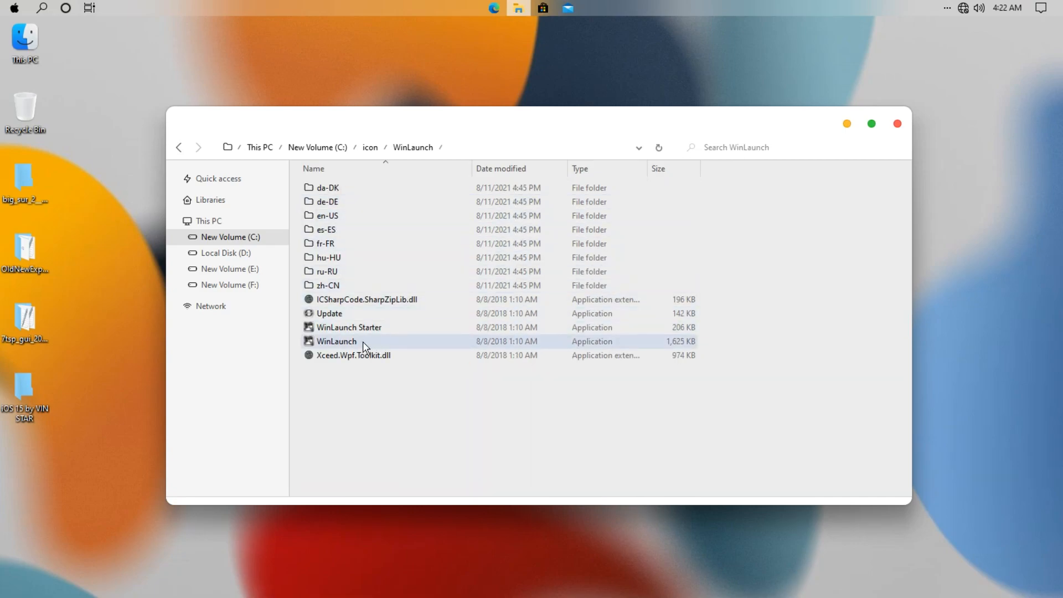
left_click(374, 329)
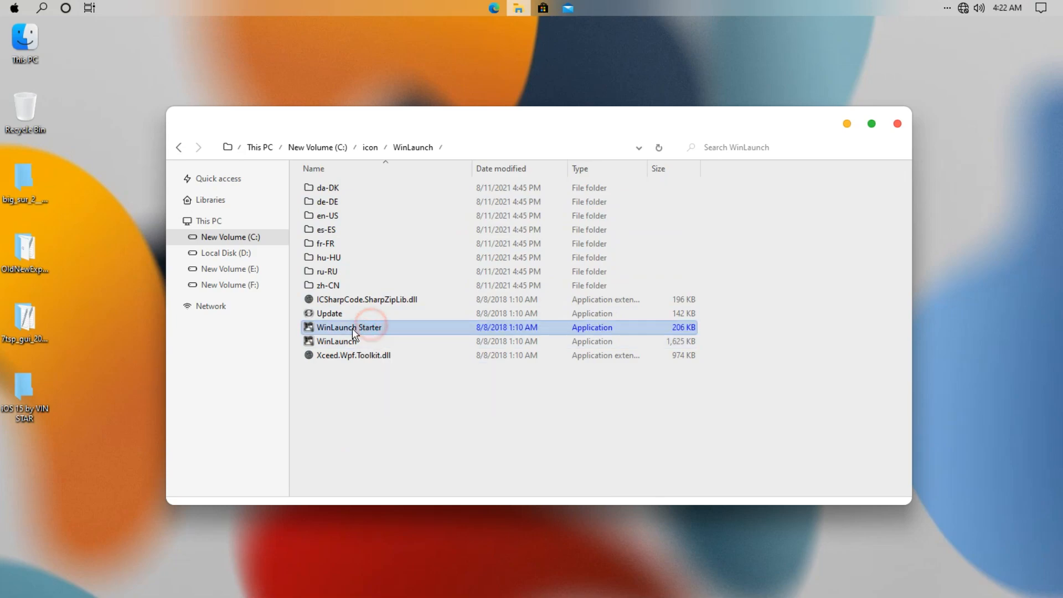
double_click(393, 328)
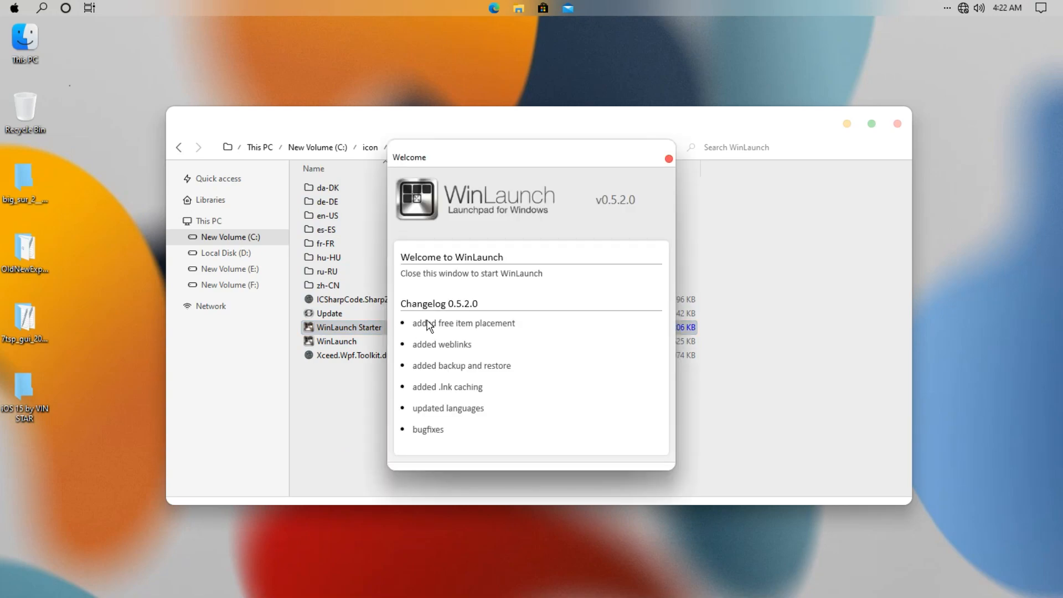
left_click(667, 160)
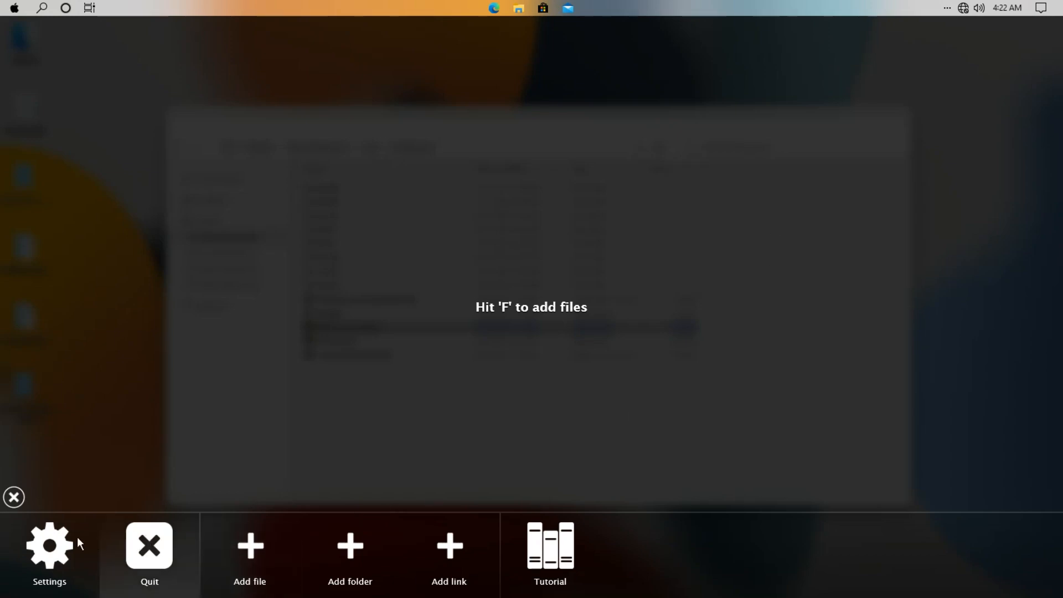
Restore the WinLaunch configuration from Vin Star iSO-15.WLbackup in the desktop iOS 15 by VIN STAR\iOS 15 by VIN STAR\WinLaunch folder.
left_click(51, 547)
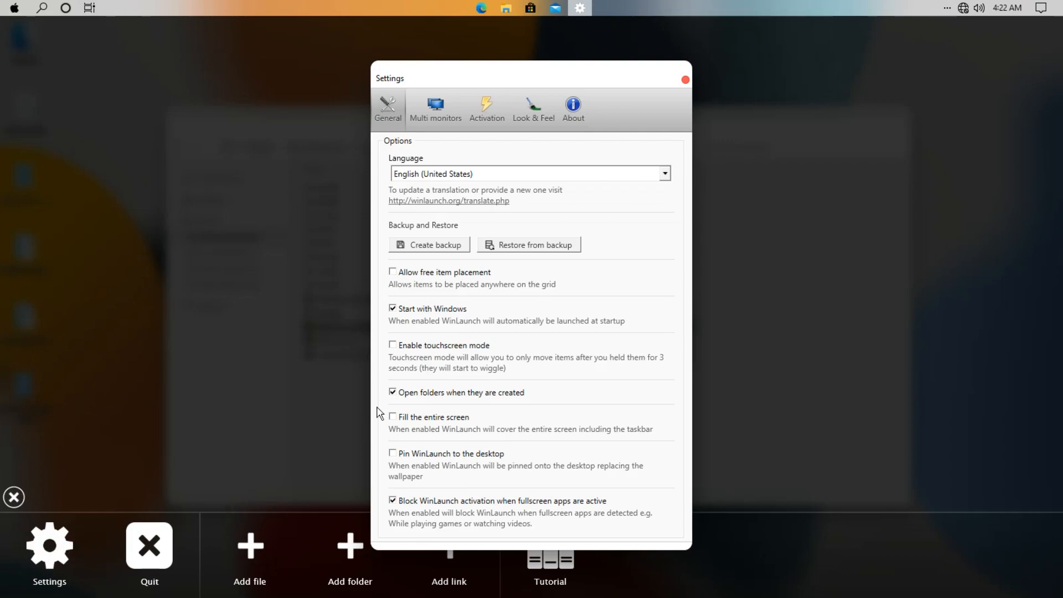
left_click(531, 247)
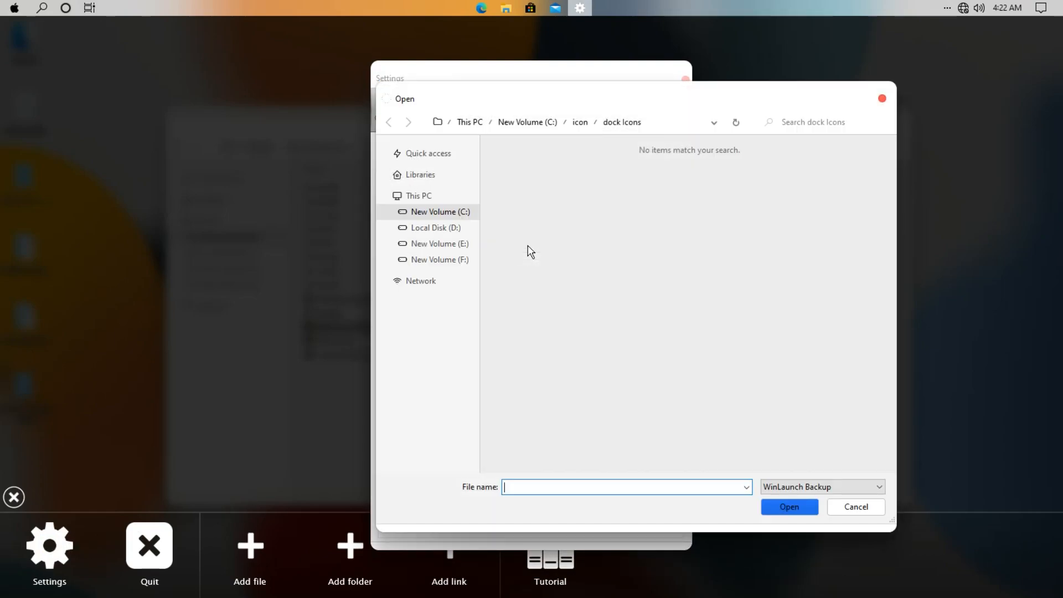
left_click(423, 157)
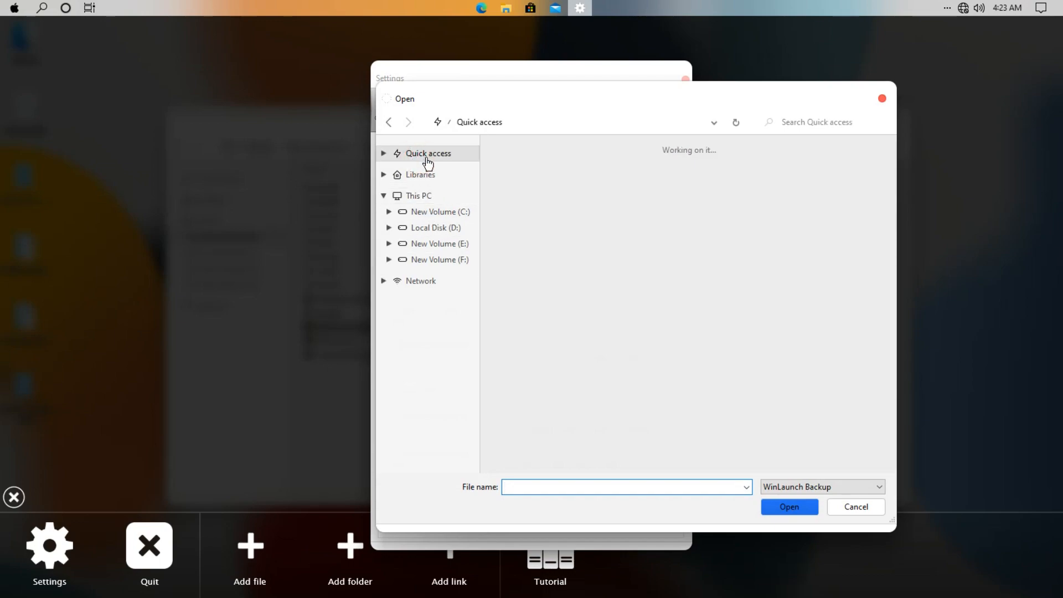
left_click(590, 180)
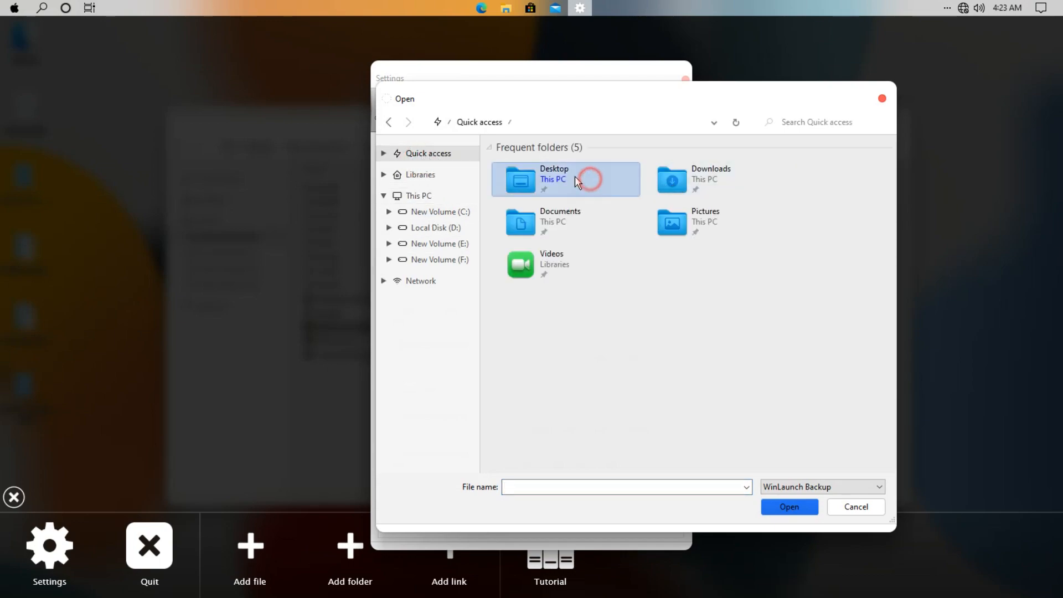
double_click(580, 176)
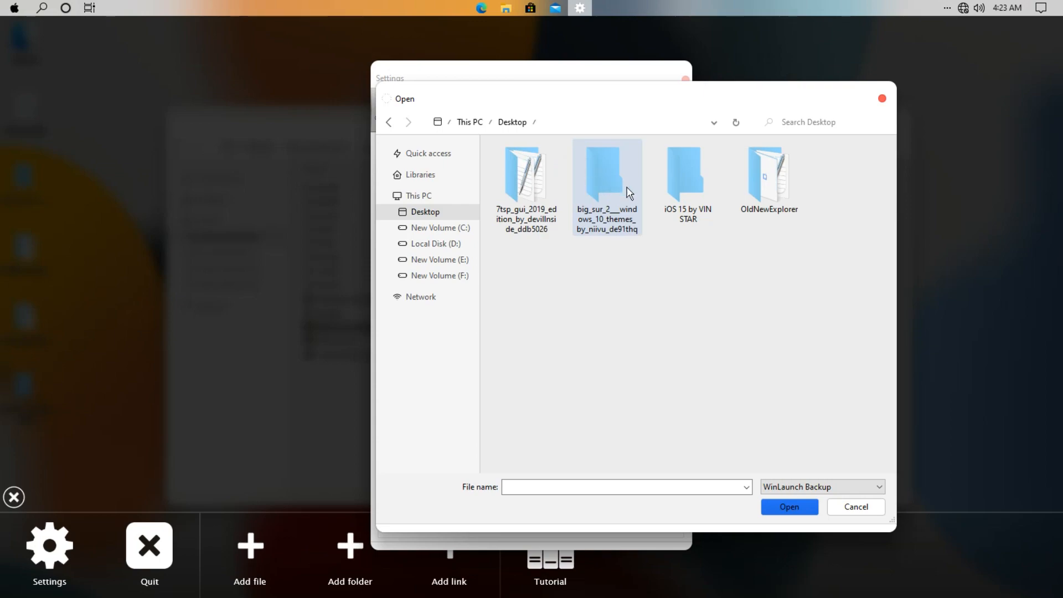
left_click(690, 181)
double_click(682, 177)
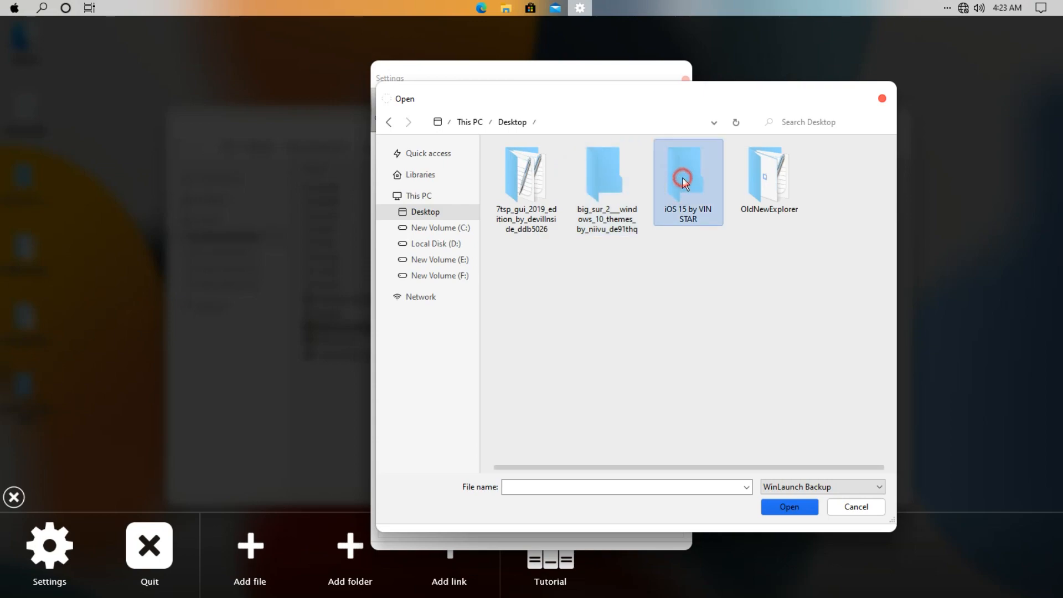
double_click(611, 170)
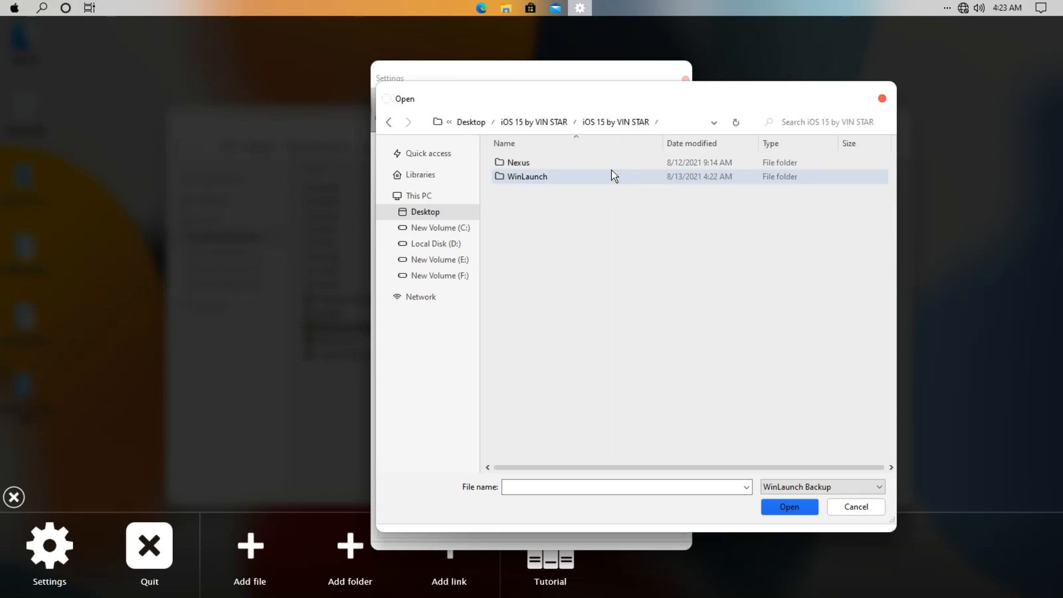
left_click(553, 178)
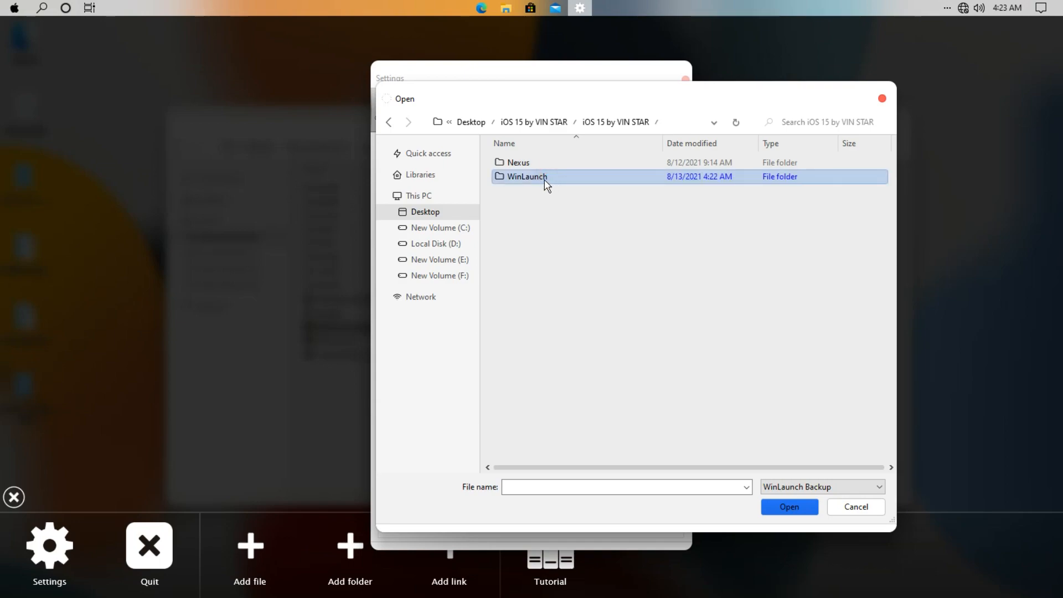
double_click(545, 177)
left_click(552, 165)
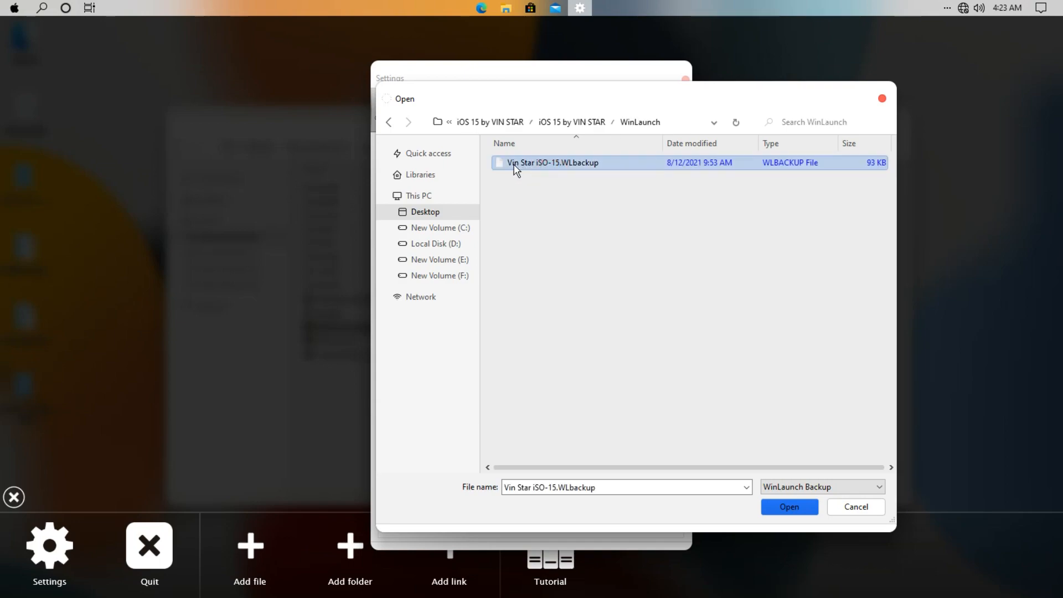
left_click(790, 507)
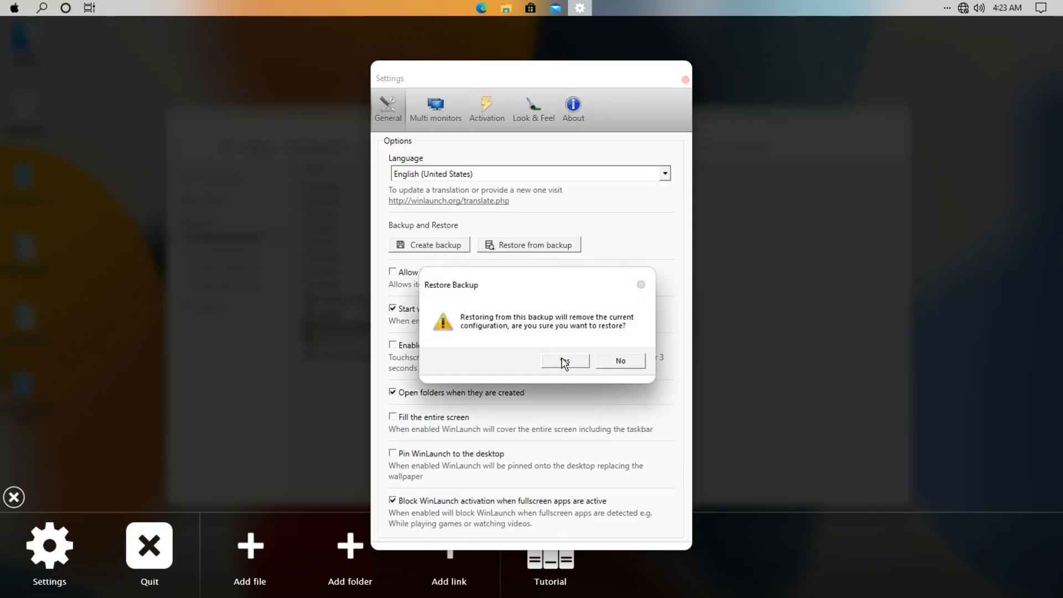
left_click(561, 358)
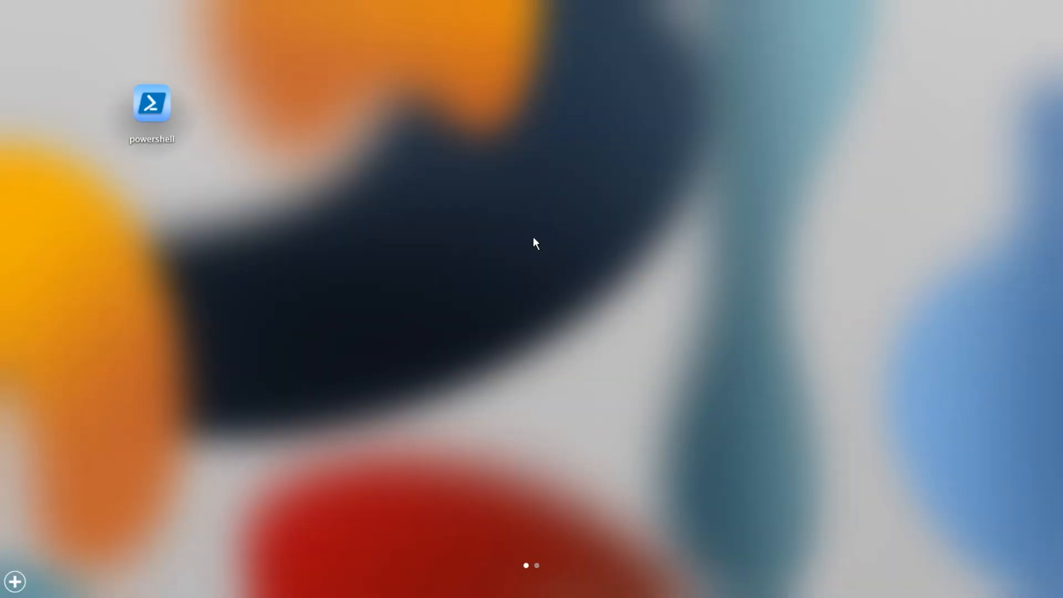
left_click_drag(897, 247, 776, 255)
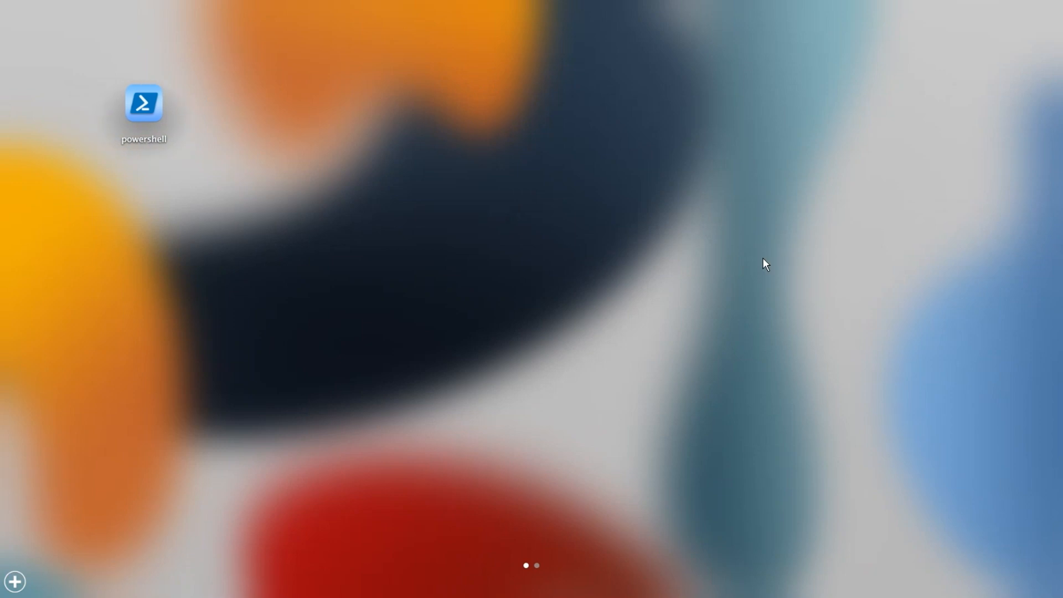
scroll(737, 261, "down", 1)
scroll(738, 262, "up", 1)
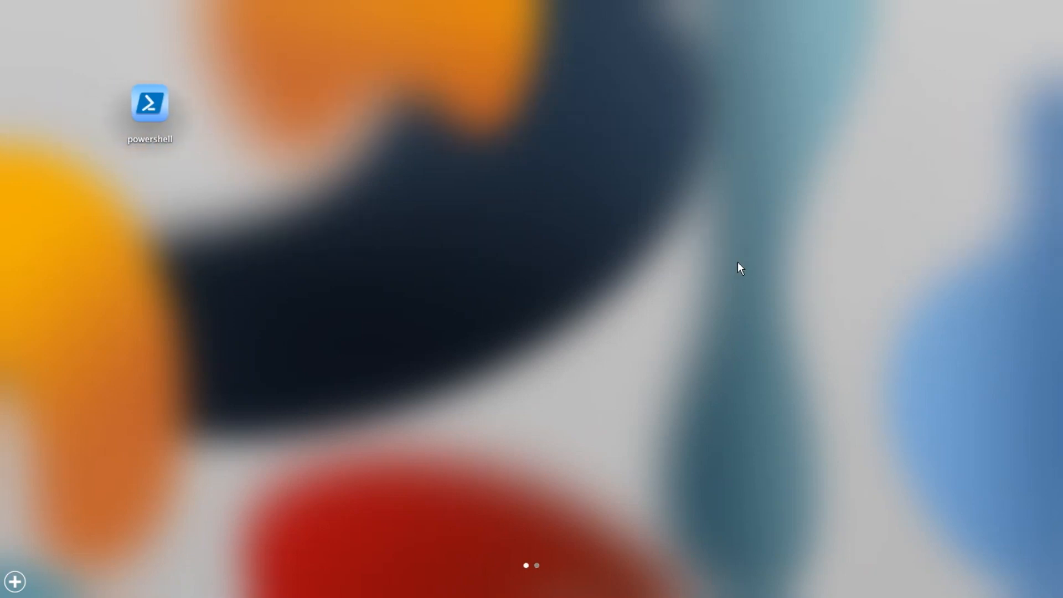
scroll(738, 261, "down", 1)
scroll(737, 261, "up", 1)
Browse to C:\icon while adding a file to WinLaunch and place the Settings shortcut beside powershell.
right_click(434, 191)
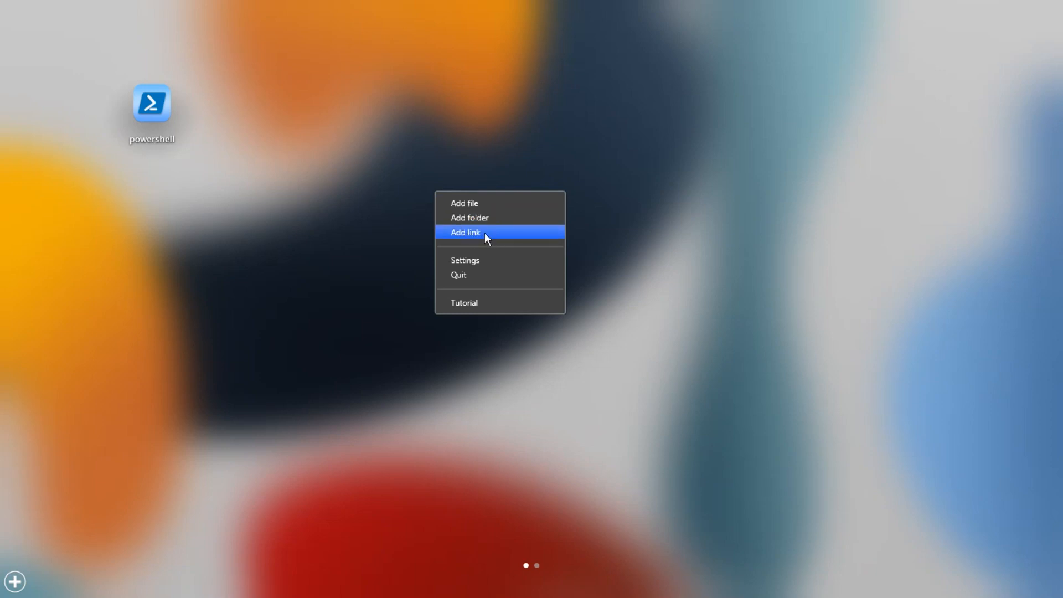
left_click(471, 204)
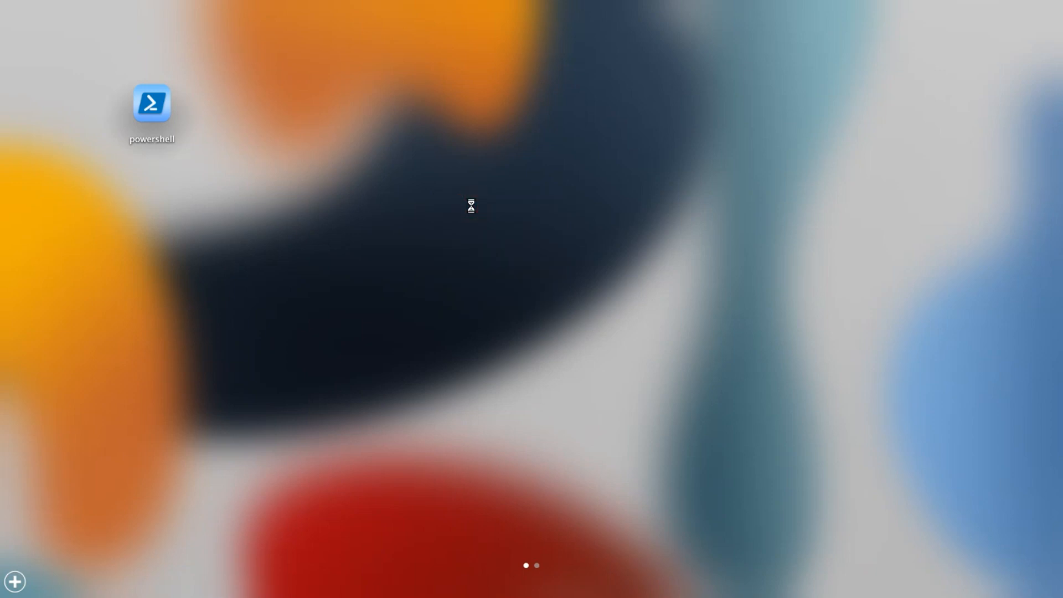
left_click_drag(224, 29, 526, 74)
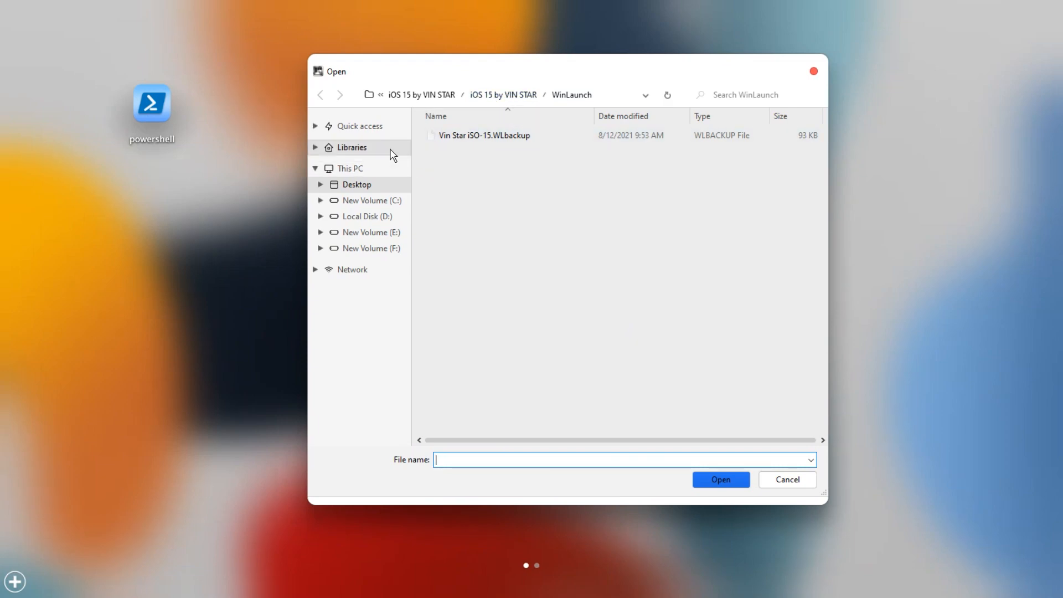
left_click(372, 202)
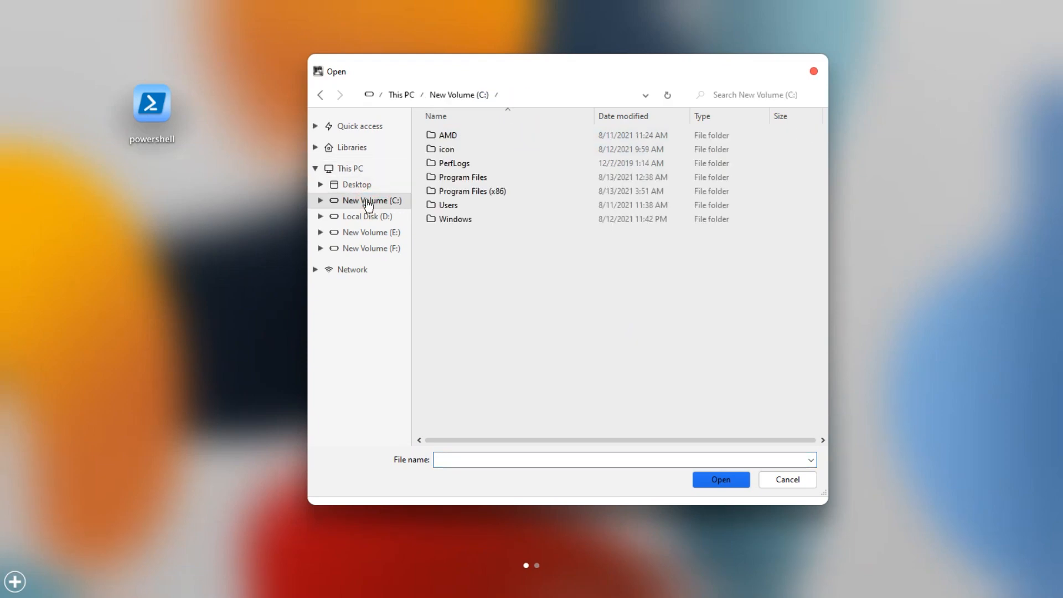
double_click(458, 157)
left_click_drag(561, 80, 631, 78)
scroll(641, 152, "down", 1)
scroll(641, 152, "up", 1)
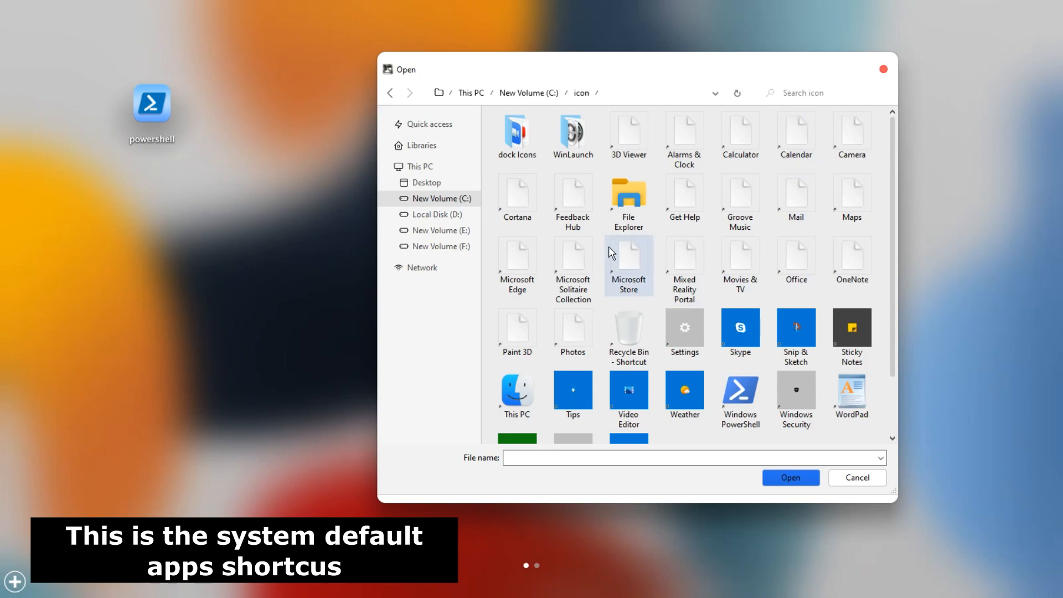
left_click_drag(689, 327, 284, 181)
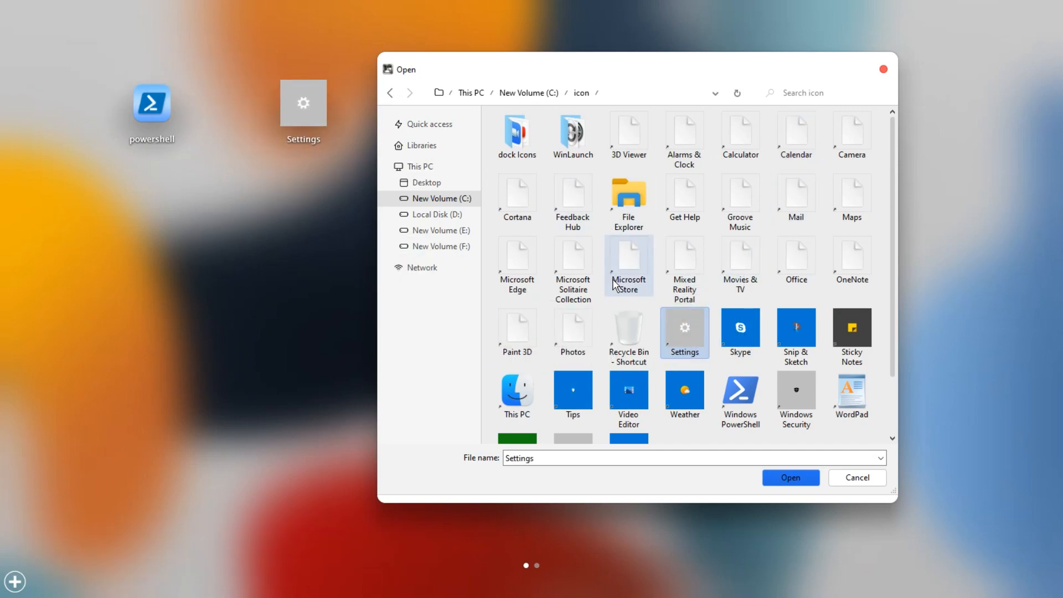
Try to place the Recycle Bin, Video Editor and This PC shortcuts from C:\icon onto the WinLaunch page.
scroll(629, 266, "down", 1)
left_click_drag(628, 260, 275, 235)
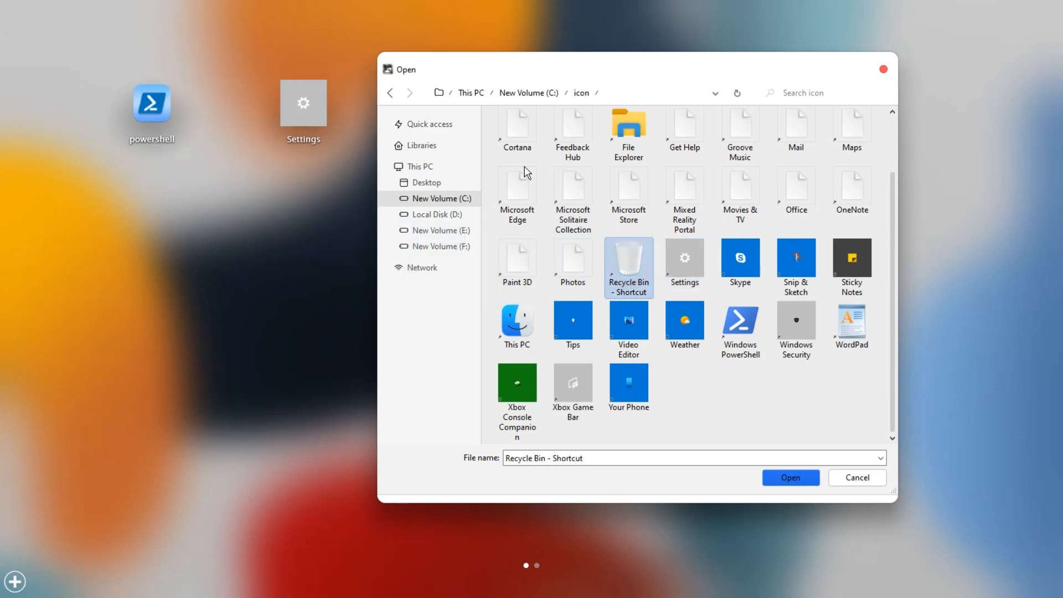
scroll(664, 150, "up", 1)
left_click_drag(634, 138, 653, 185)
scroll(648, 350, "down", 1)
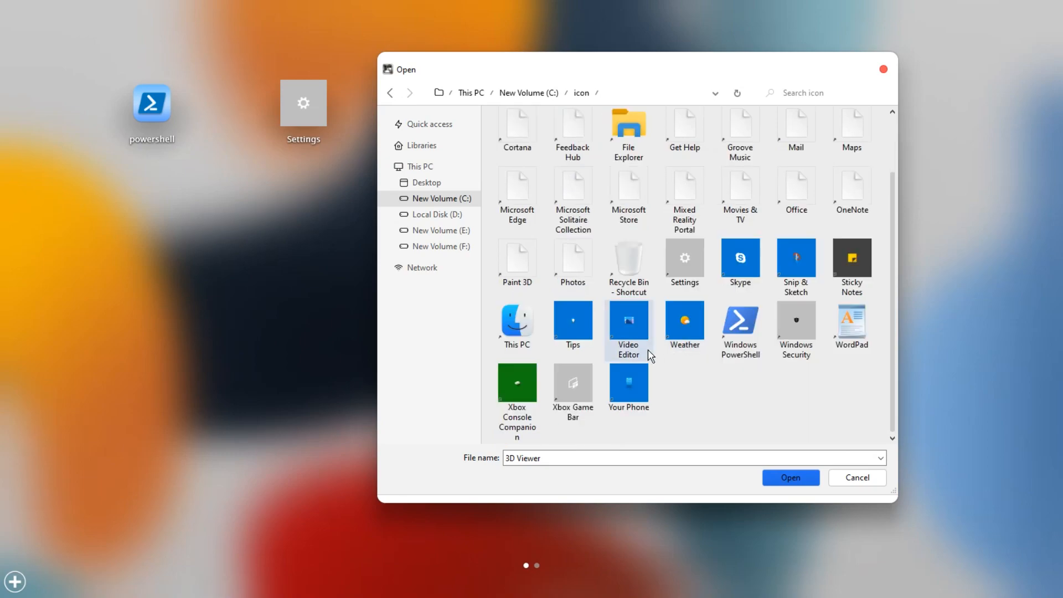
left_click_drag(632, 328, 314, 265)
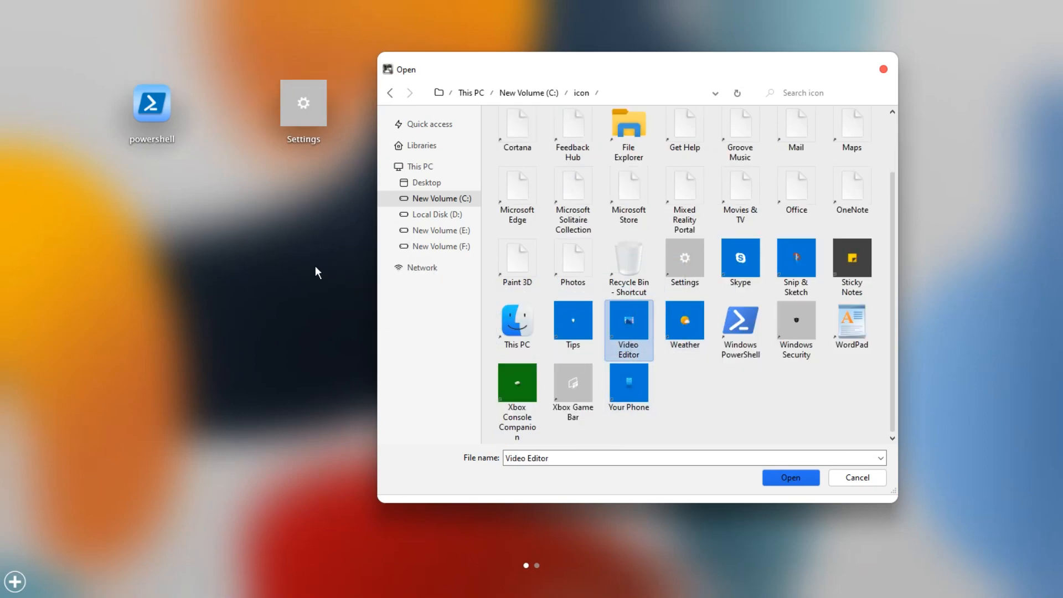
left_click_drag(523, 310, 260, 244)
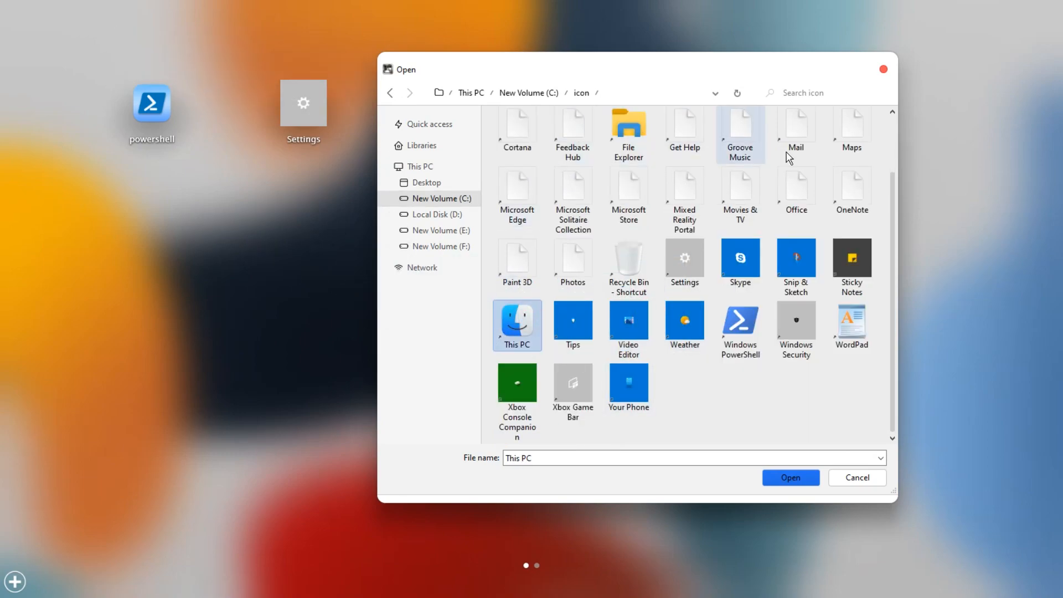
Close the file browser, test the computer shortcut by opening it, and close the This PC window to return to WinLaunch.
left_click(854, 477)
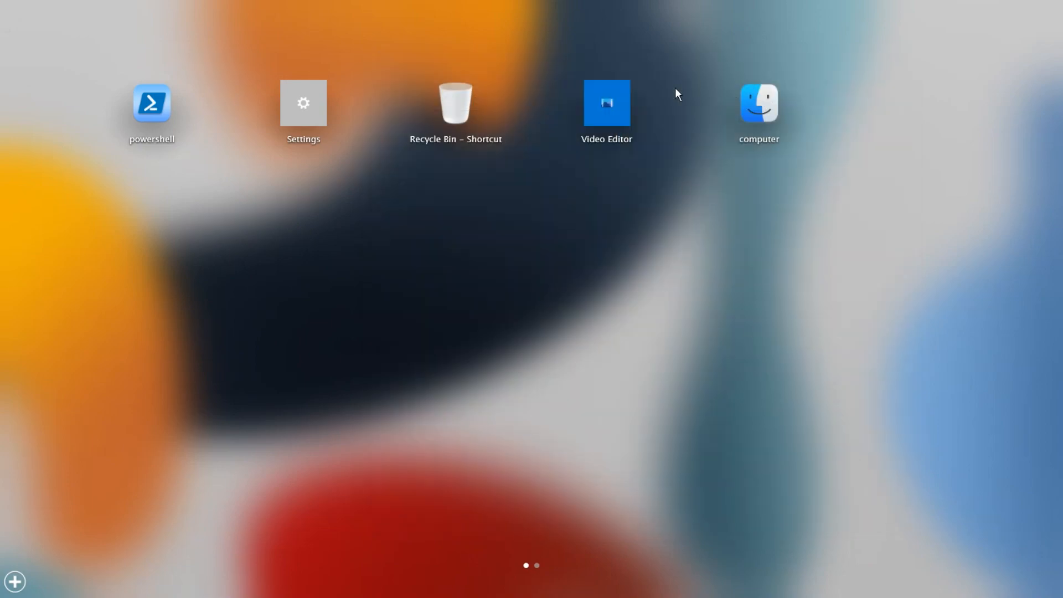
left_click(758, 109)
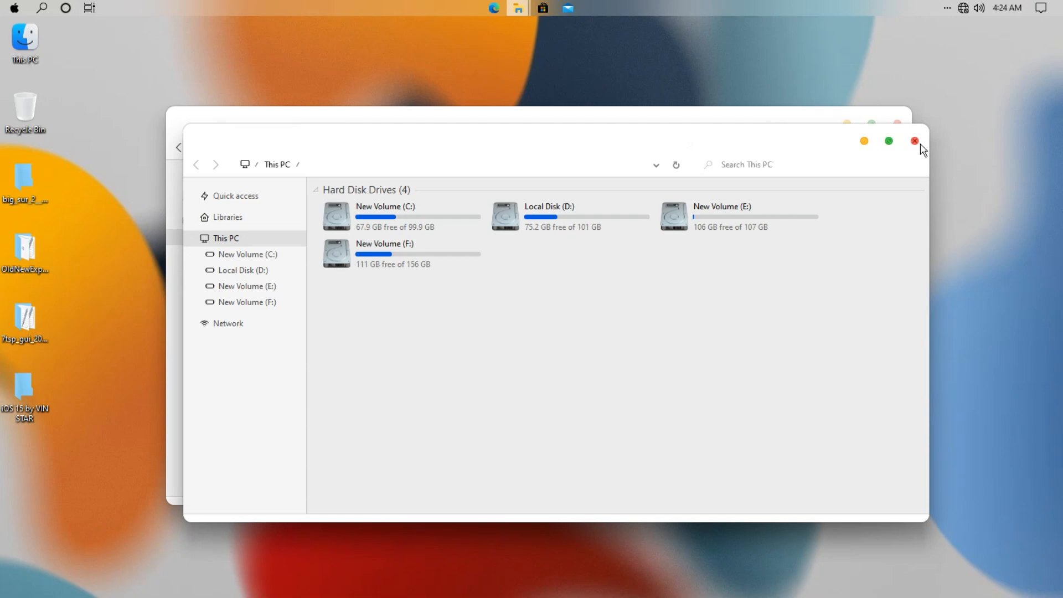
left_click(915, 141)
mouse_move(1061, 2)
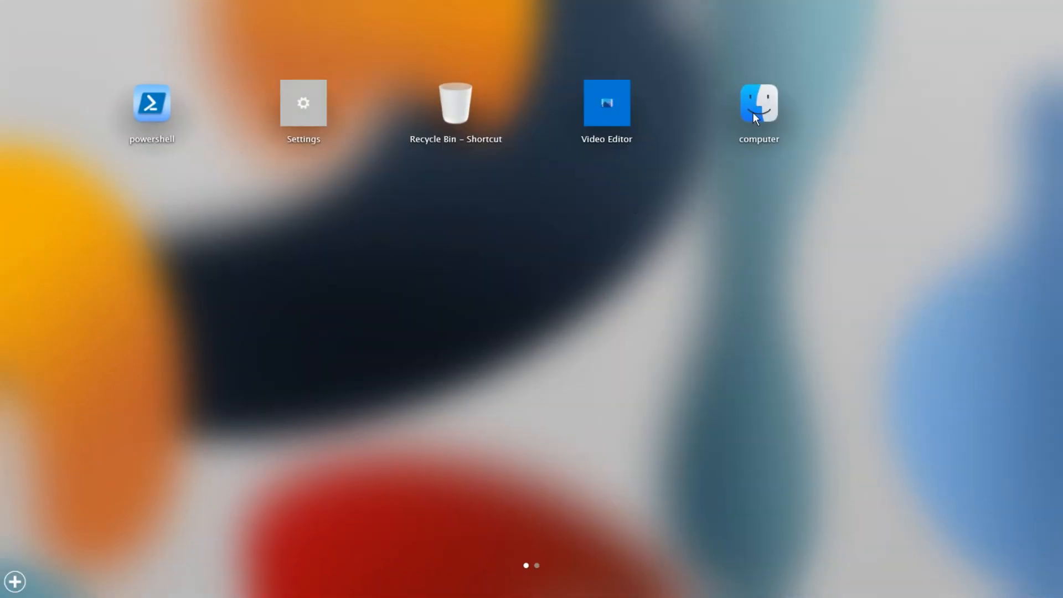
Change the Video Editor item's icon to the Play image from C:\icon\dock Icons and confirm the edit.
right_click(619, 114)
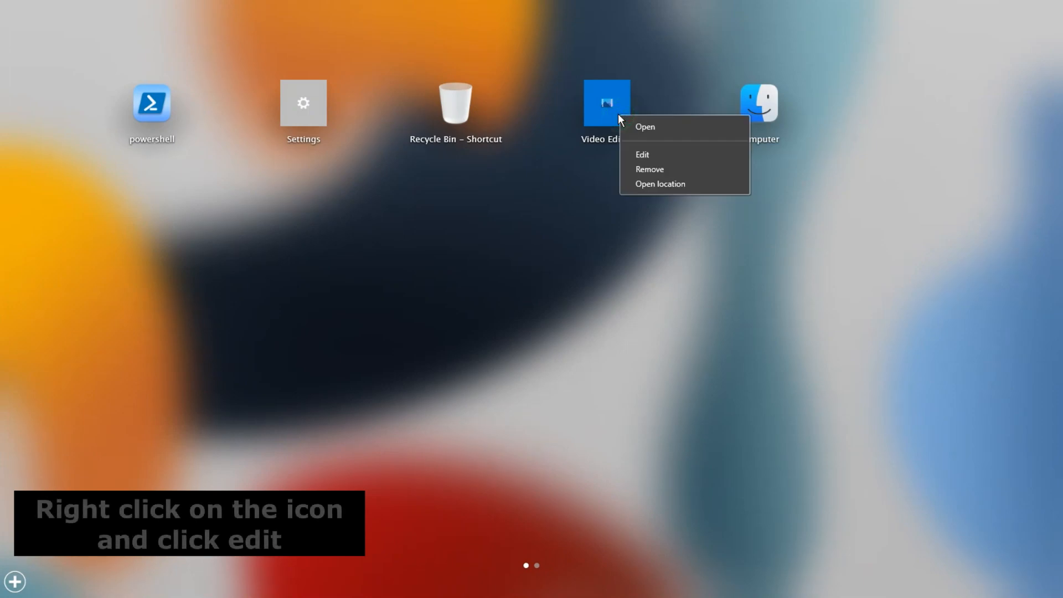
left_click(661, 155)
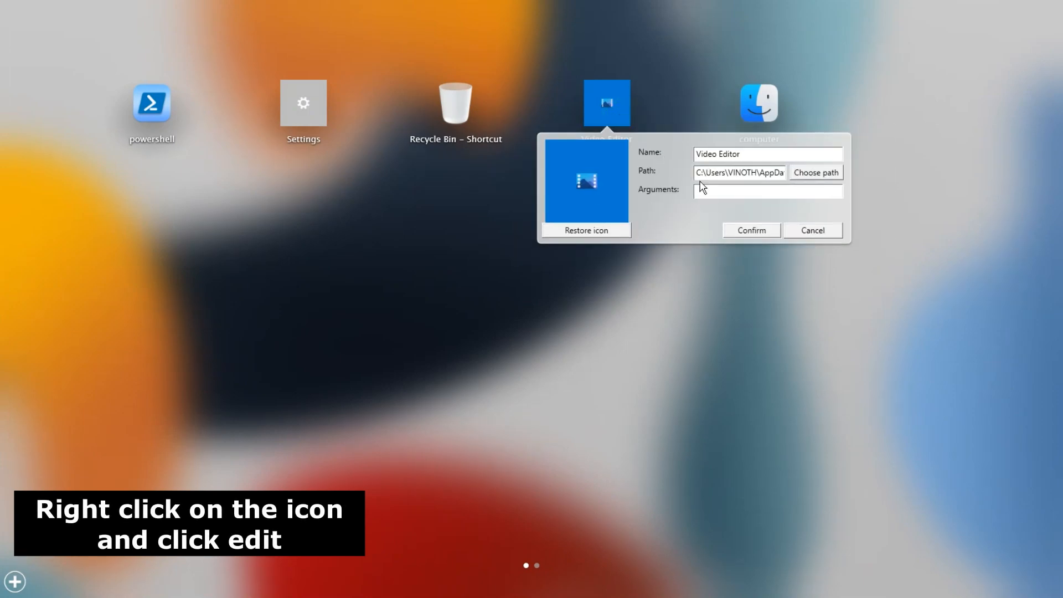
left_click(583, 178)
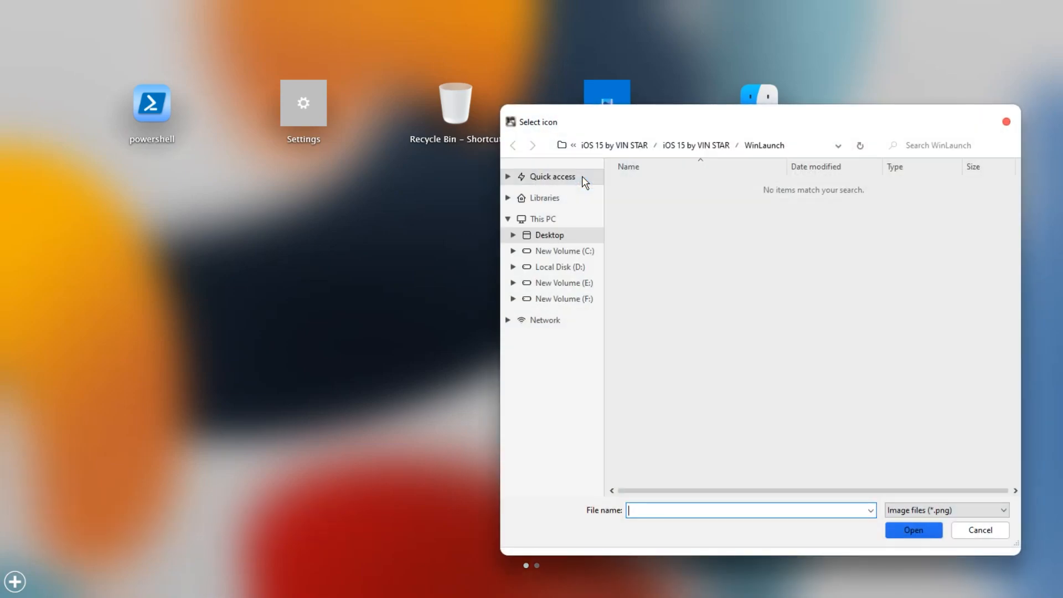
left_click(572, 249)
left_click(640, 200)
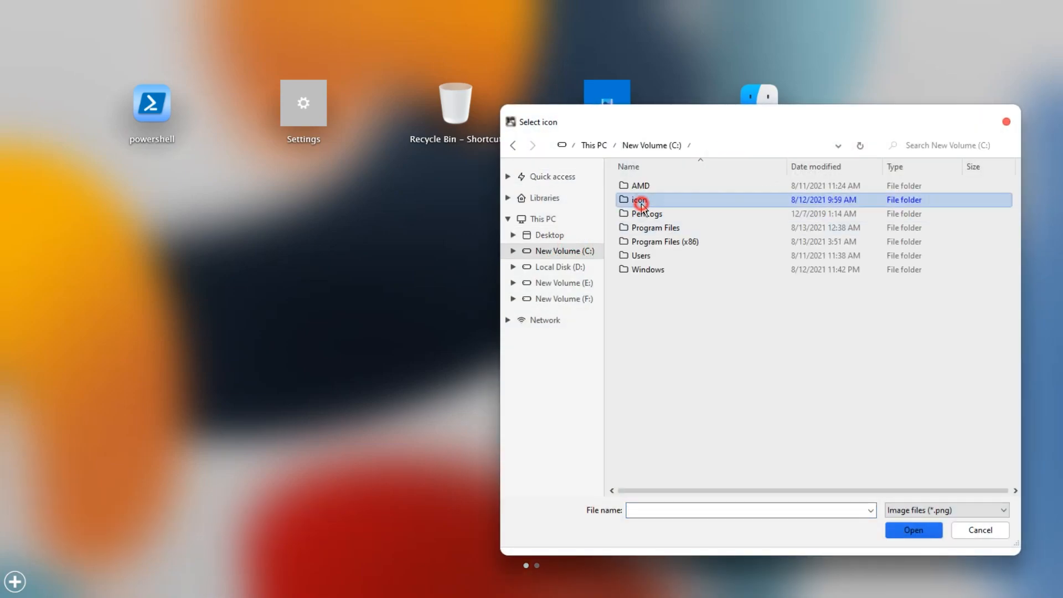
double_click(641, 200)
left_click(644, 190)
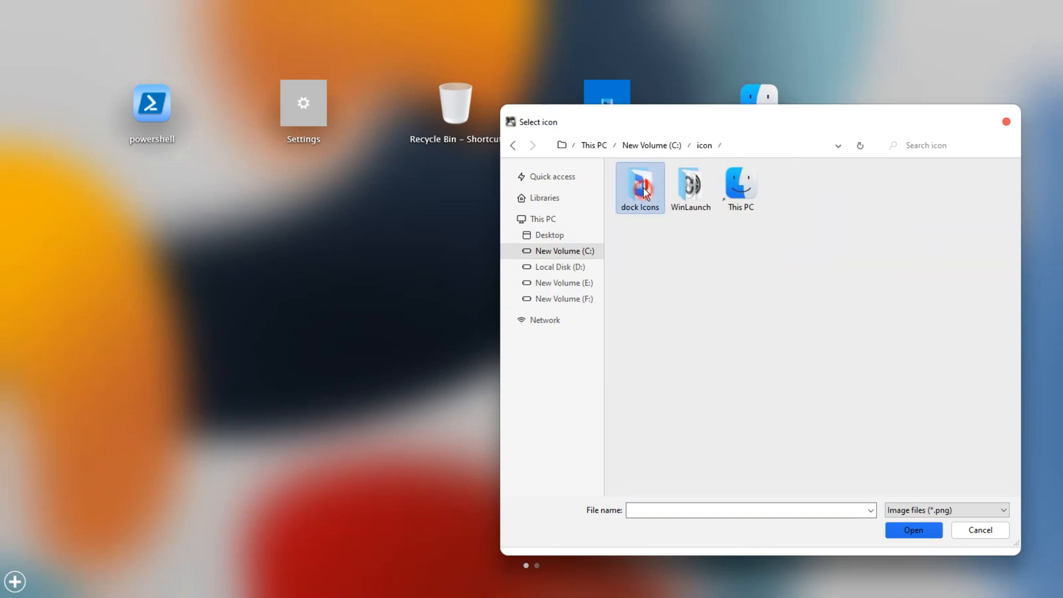
double_click(639, 194)
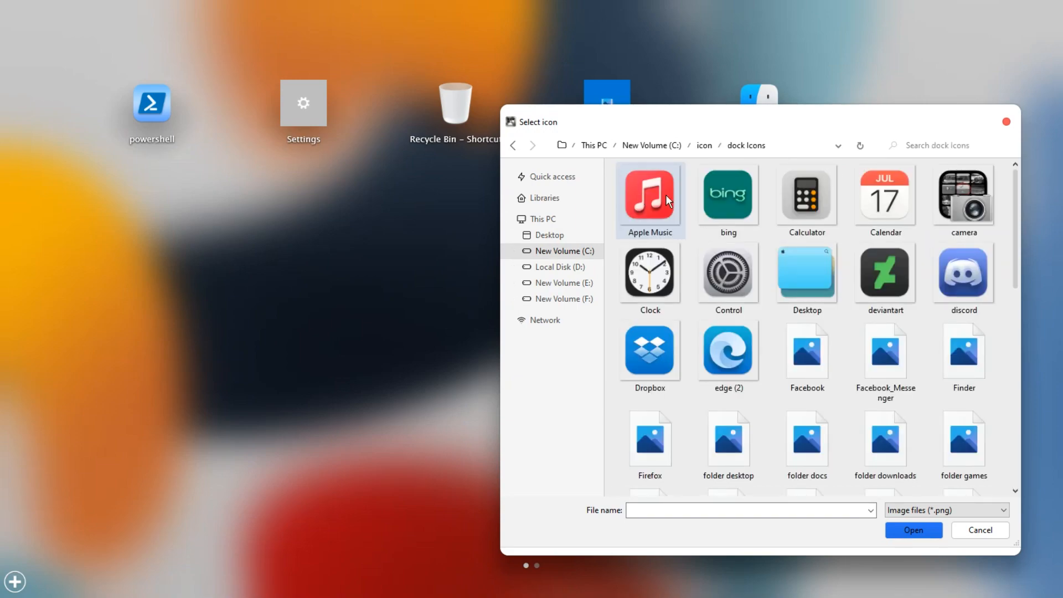
scroll(819, 214, "down", 10)
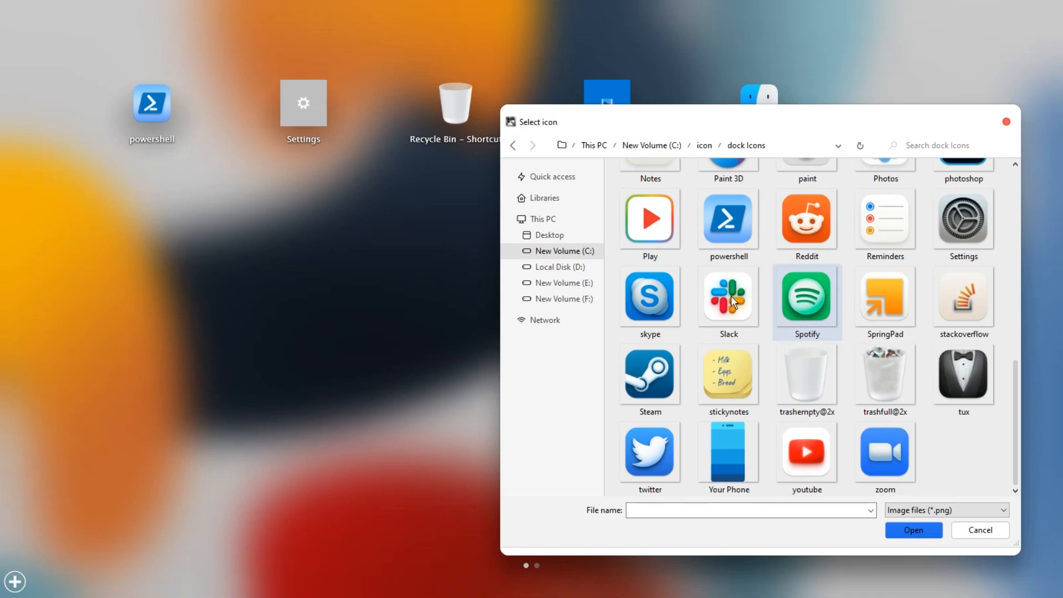
left_click(665, 230)
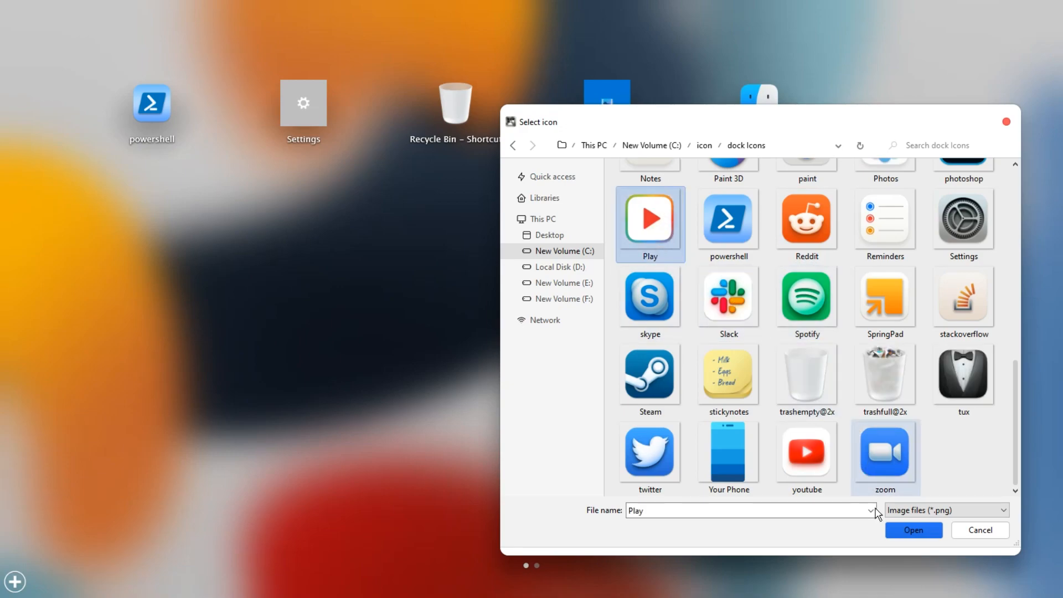
left_click(914, 530)
left_click(752, 231)
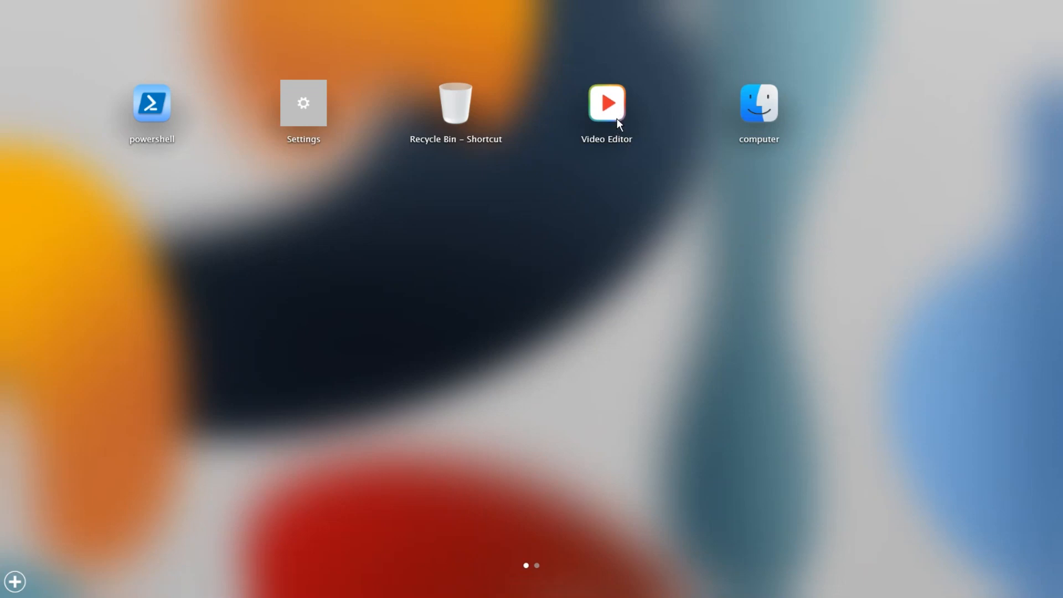
Add the Theme folder from New Volume (E:) to the first WinLaunch page.
right_click(630, 207)
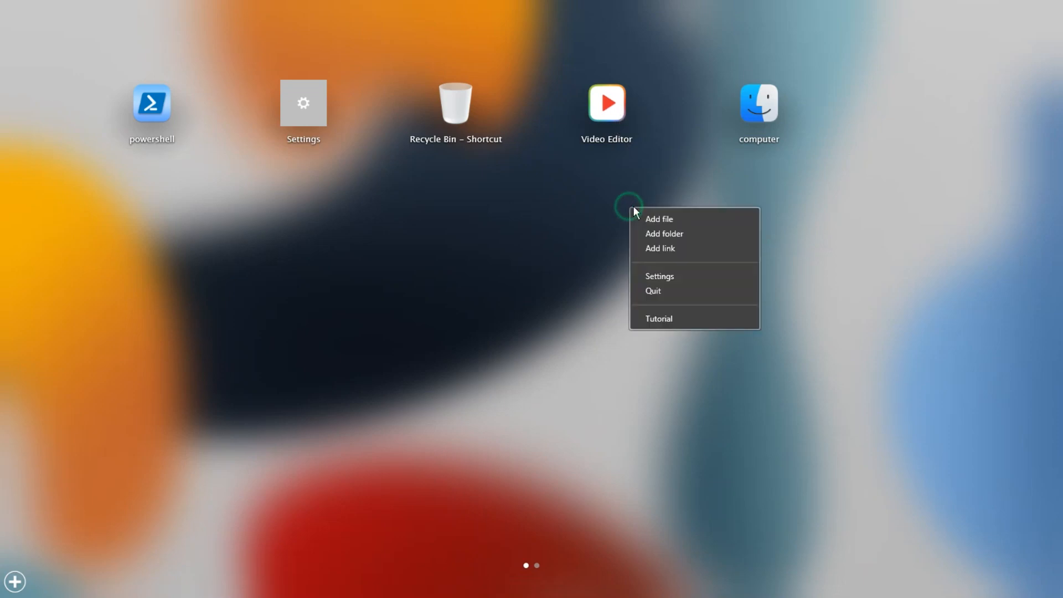
left_click(667, 234)
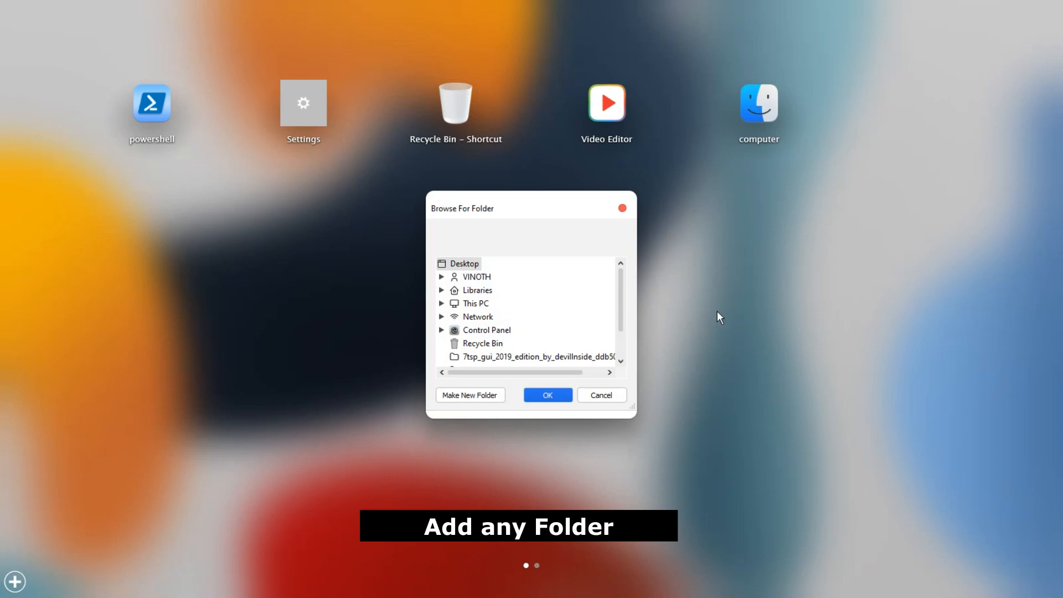
left_click(469, 305)
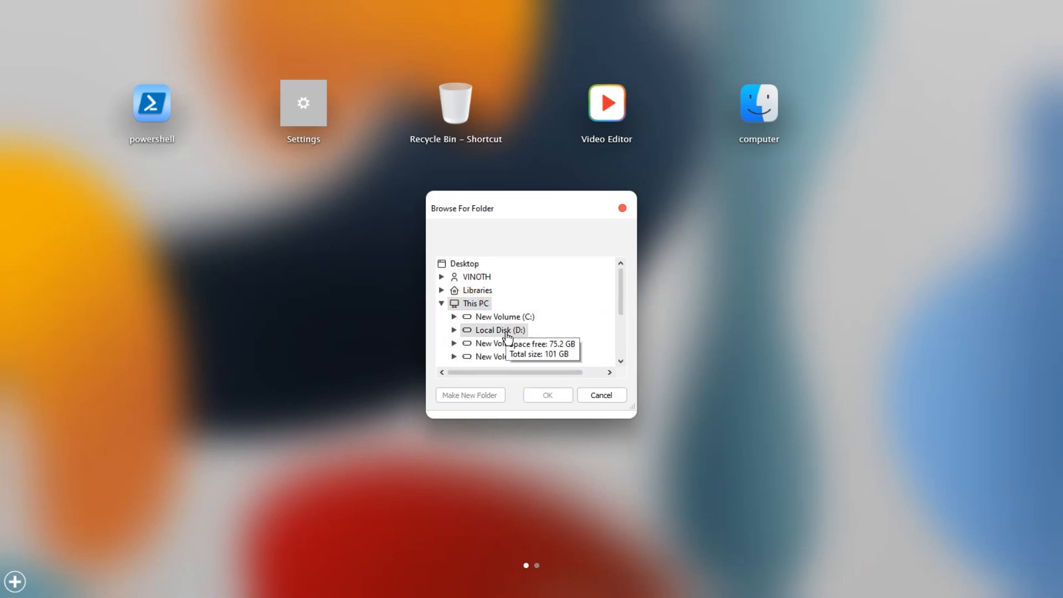
double_click(498, 344)
left_click(498, 330)
left_click(536, 391)
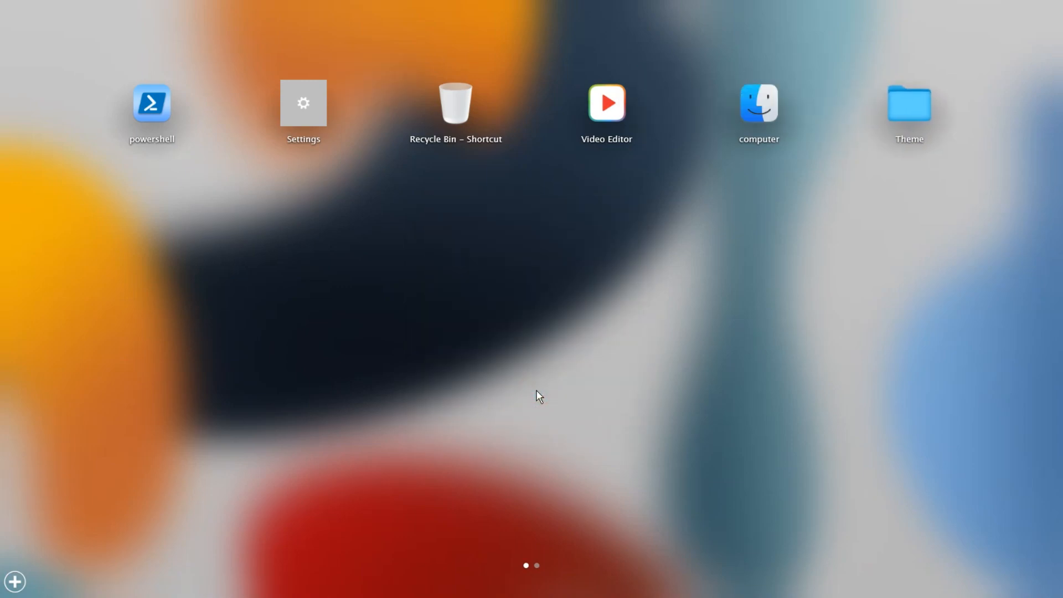
Test the Theme folder shortcut by opening it, close its window and return to WinLaunch.
left_click(912, 116)
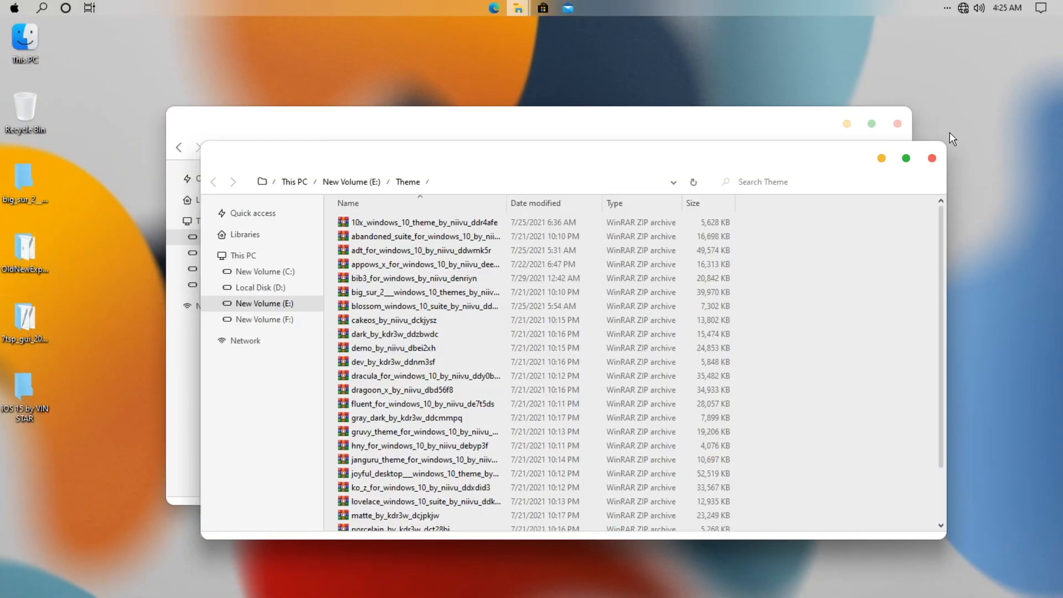
left_click(932, 158)
left_click(903, 113)
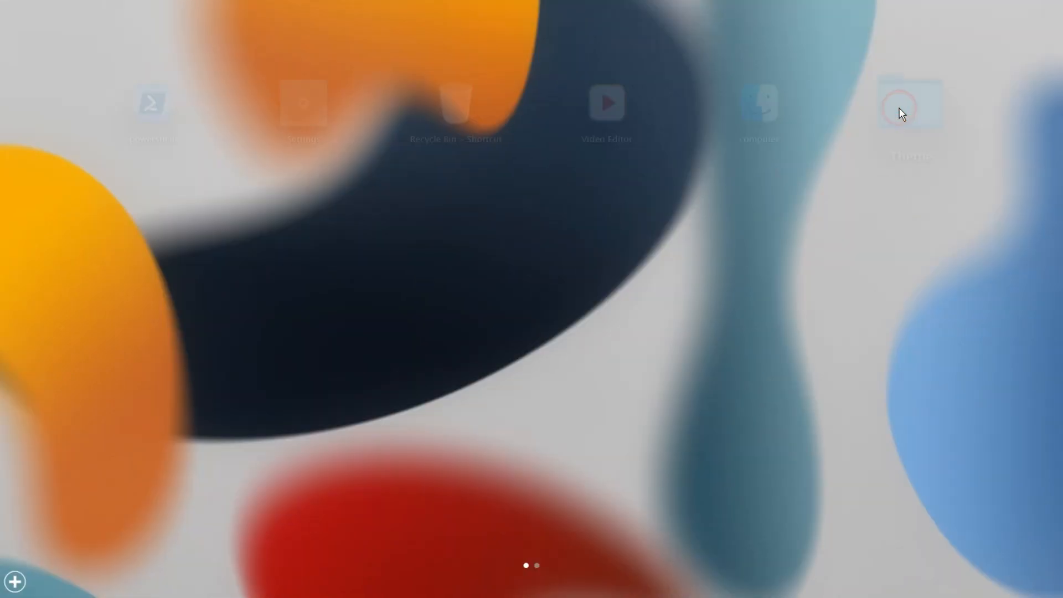
left_click(948, 176)
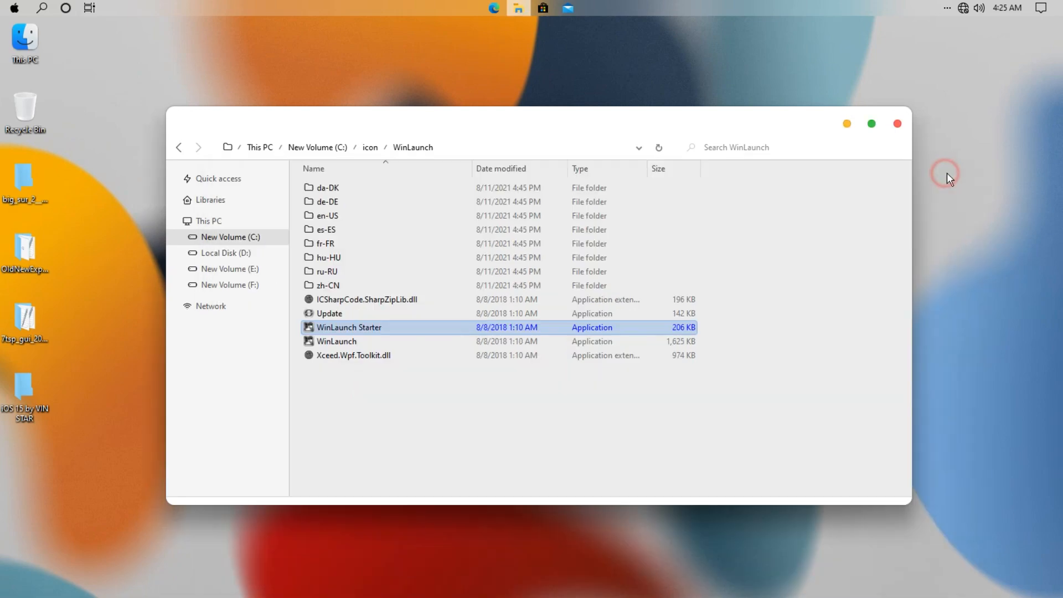
key("shift+Tab")
right_click(562, 218)
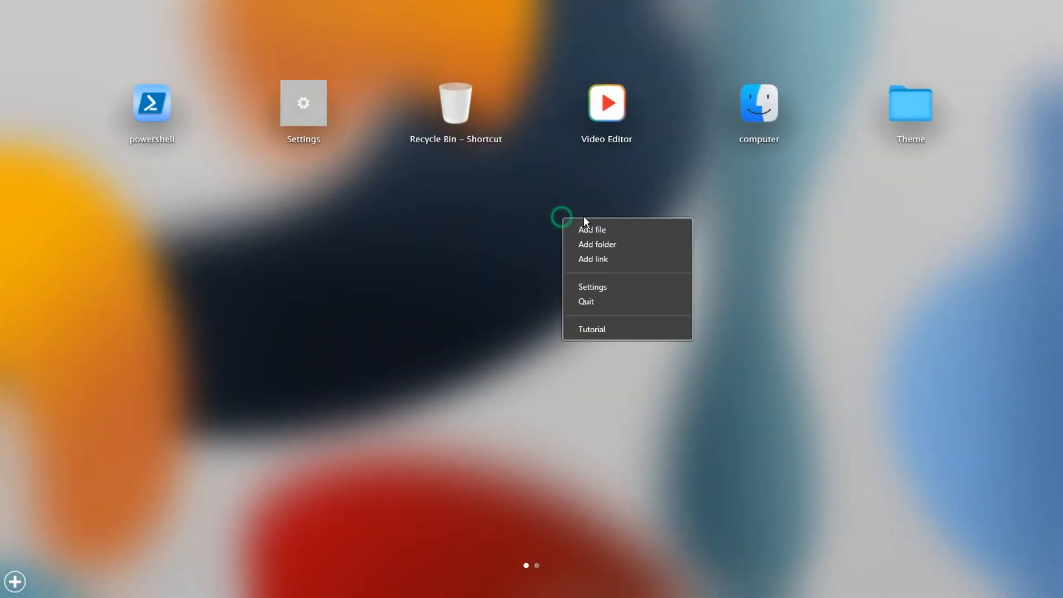
left_click(688, 184)
scroll(662, 207, "down", 1)
right_click(566, 258)
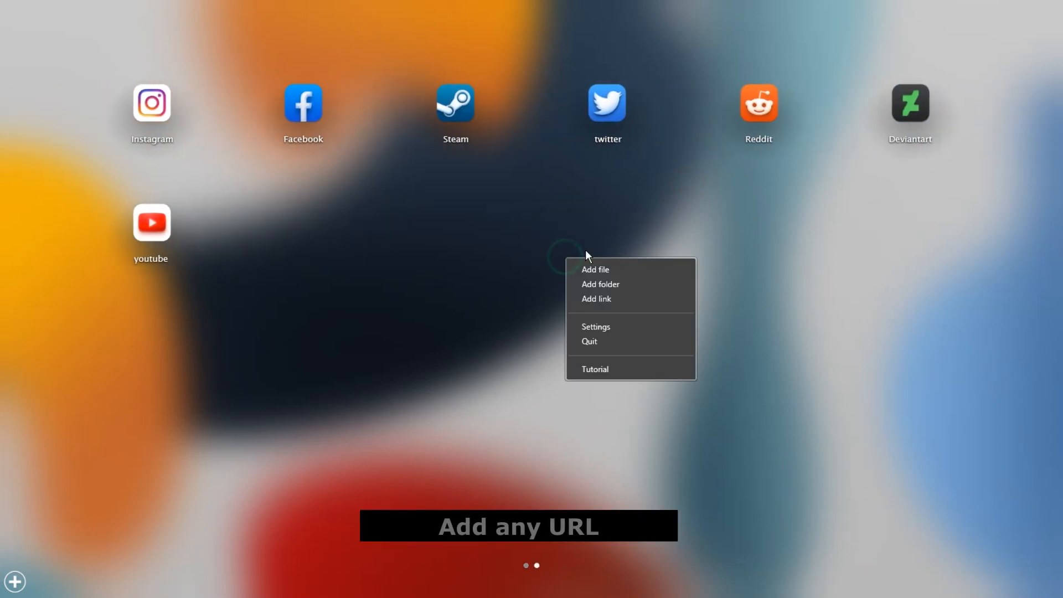
left_click(607, 298)
left_click(488, 303)
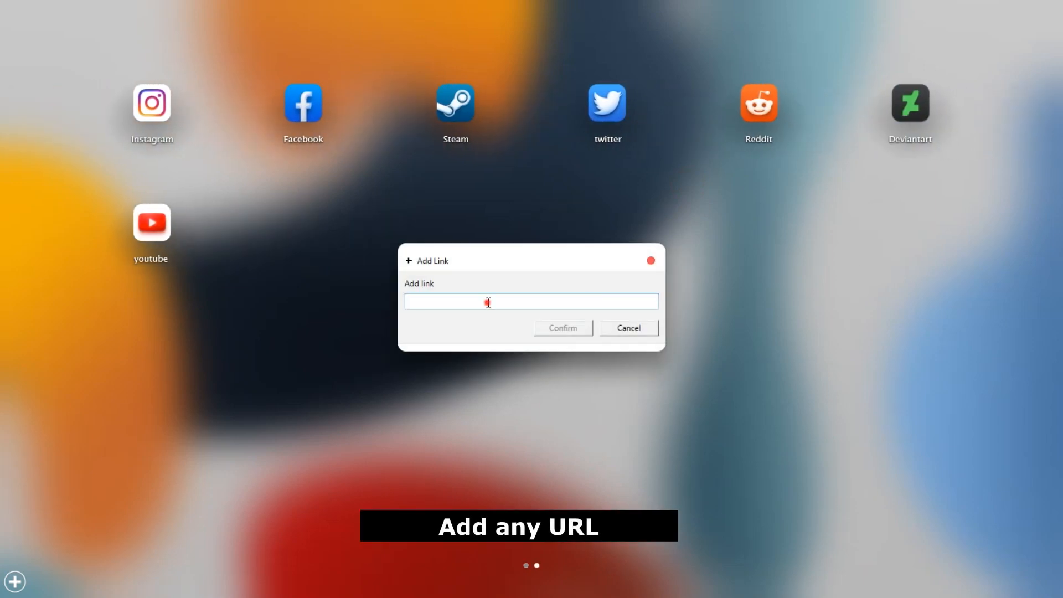
type("www.")
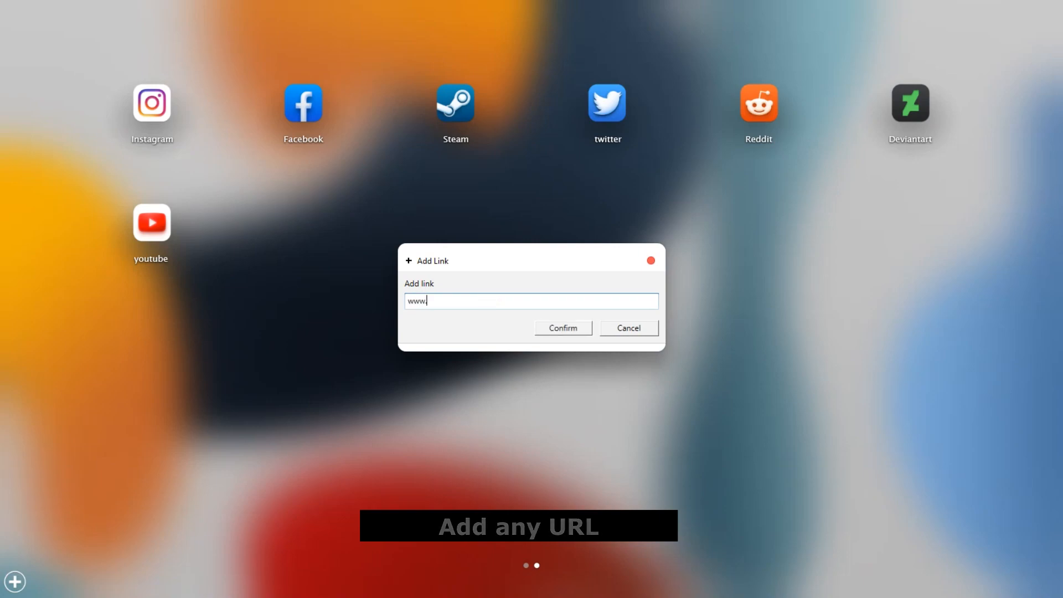
type("google.com")
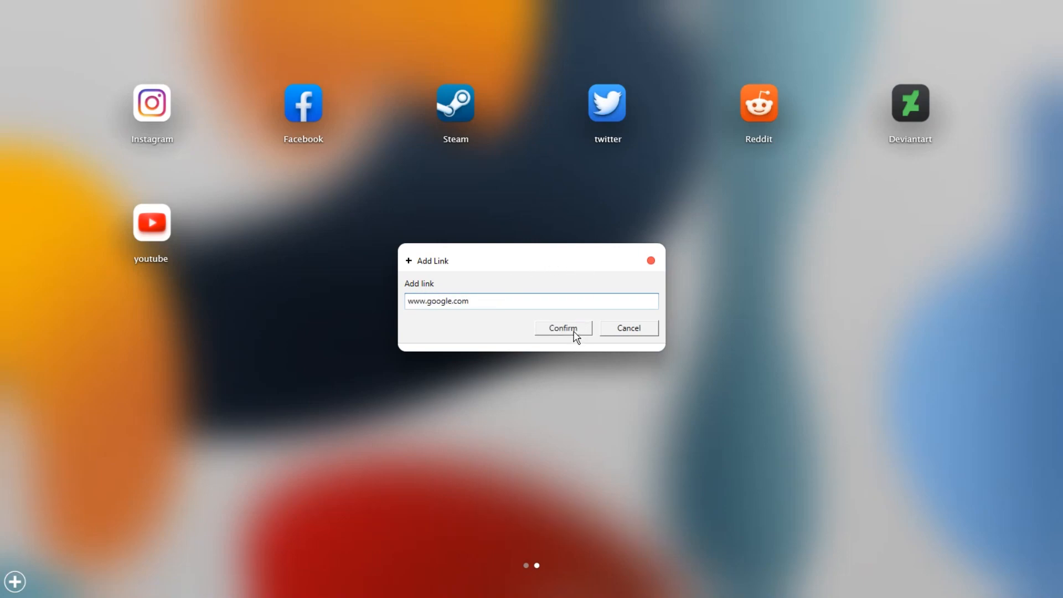
left_click(574, 332)
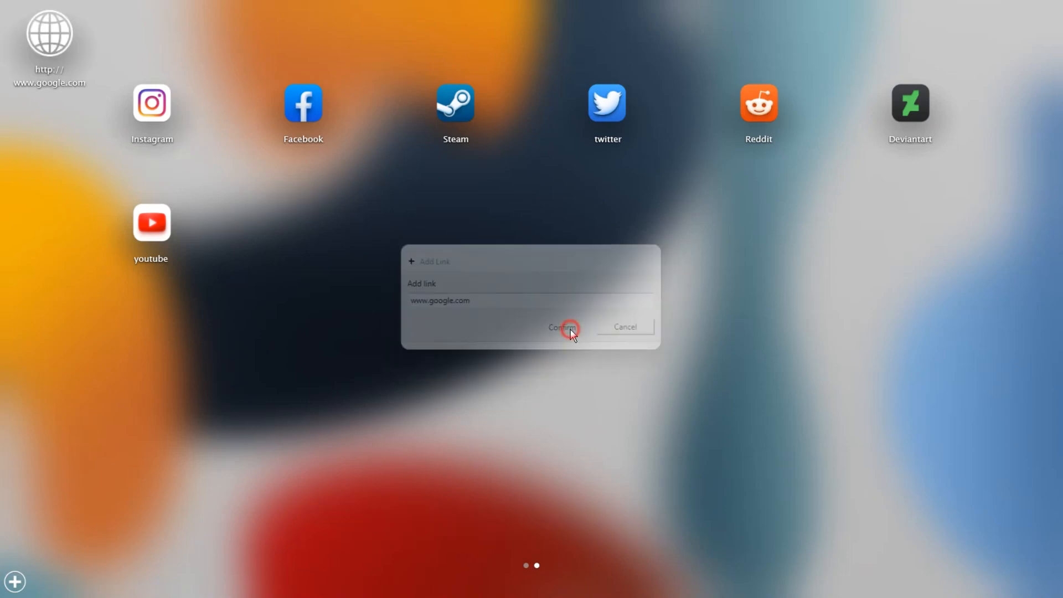
right_click(322, 231)
left_click(357, 269)
mouse_move(434, 277)
left_mouse_down()
mouse_move(382, 271)
mouse_move(419, 274)
left_mouse_up()
key("BackSpace")
left_click(439, 277)
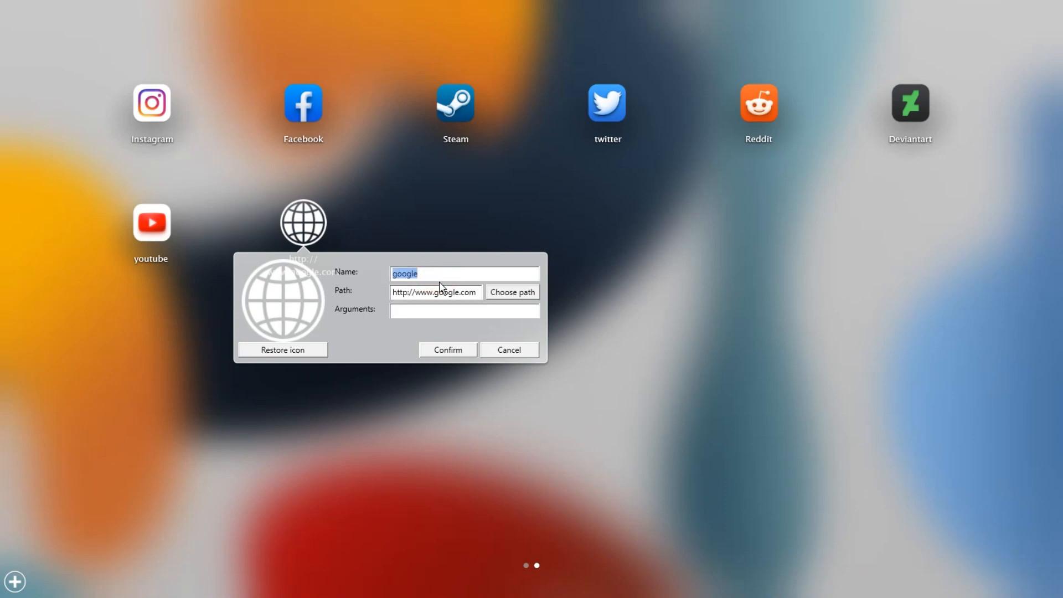
Assign the Google_Chrome 2 image from the dock Icons folder as the google link's icon and confirm the edit.
left_click(297, 299)
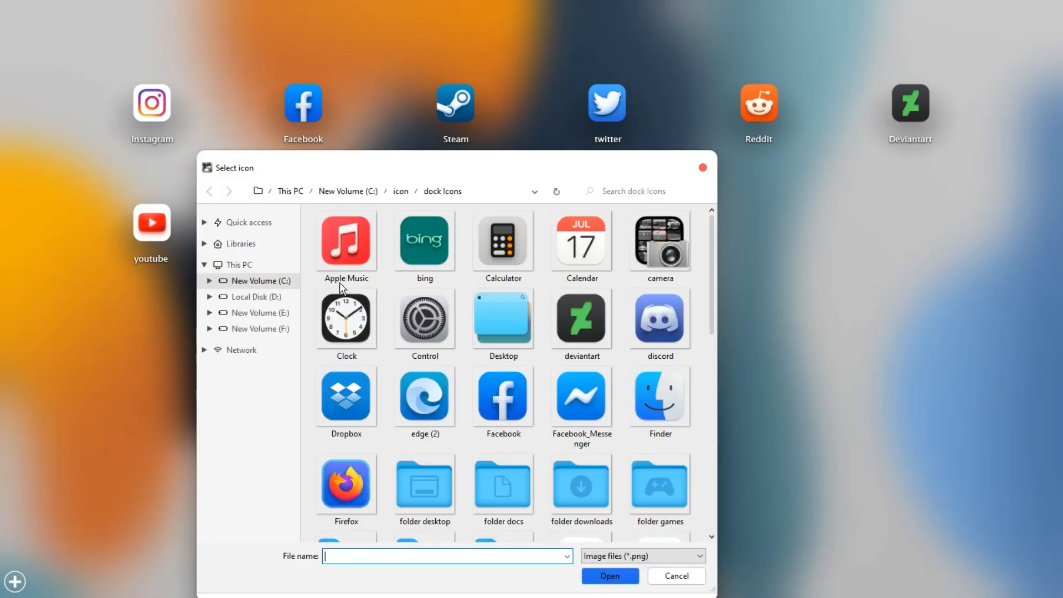
scroll(551, 450, "down", 3)
scroll(564, 387, "down", 3)
scroll(580, 313, "up", 2)
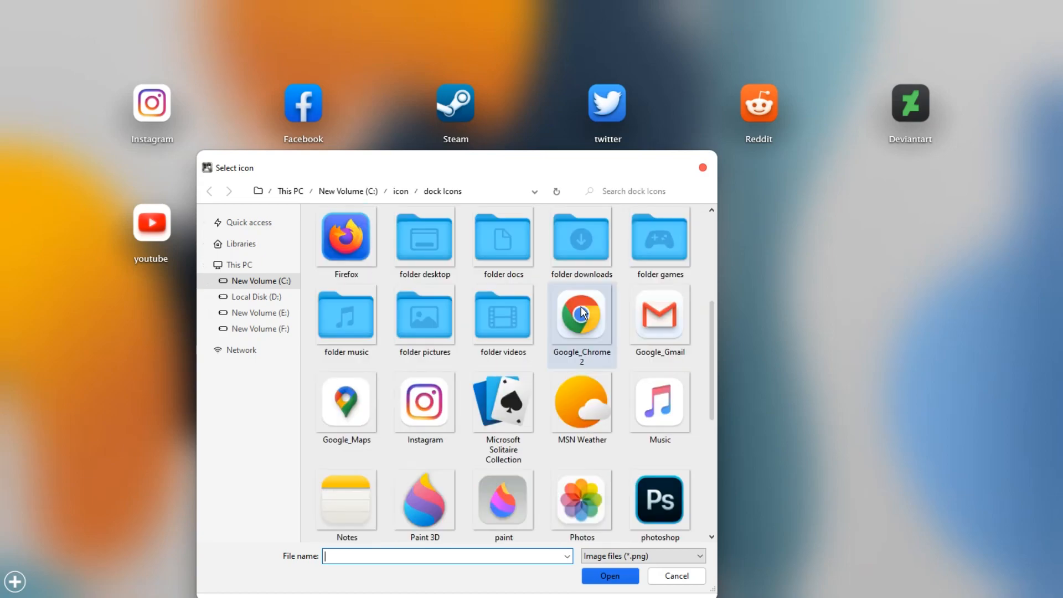
left_click(582, 321)
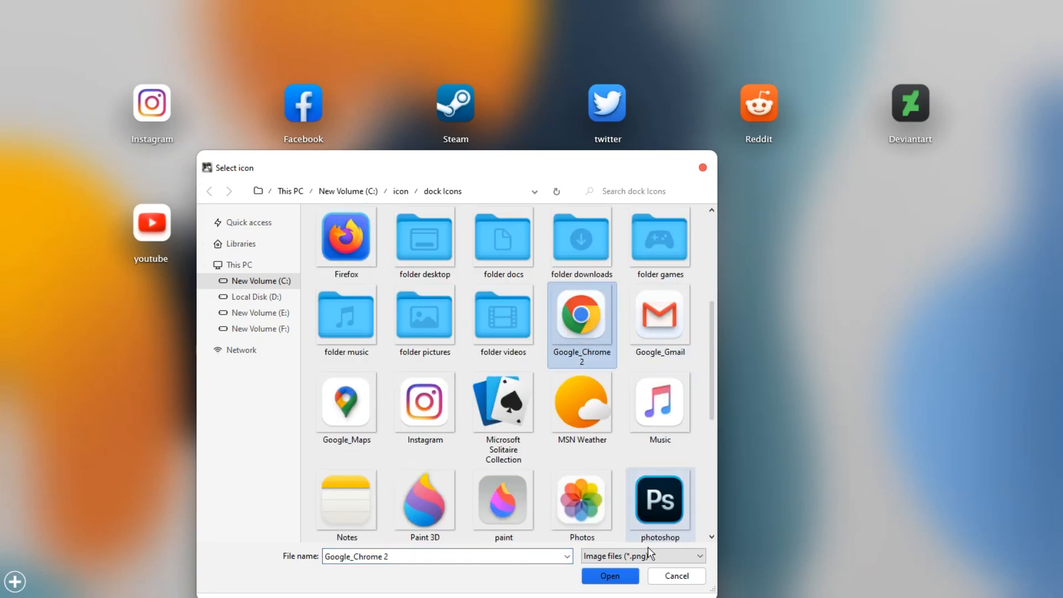
left_click(611, 575)
left_click(456, 346)
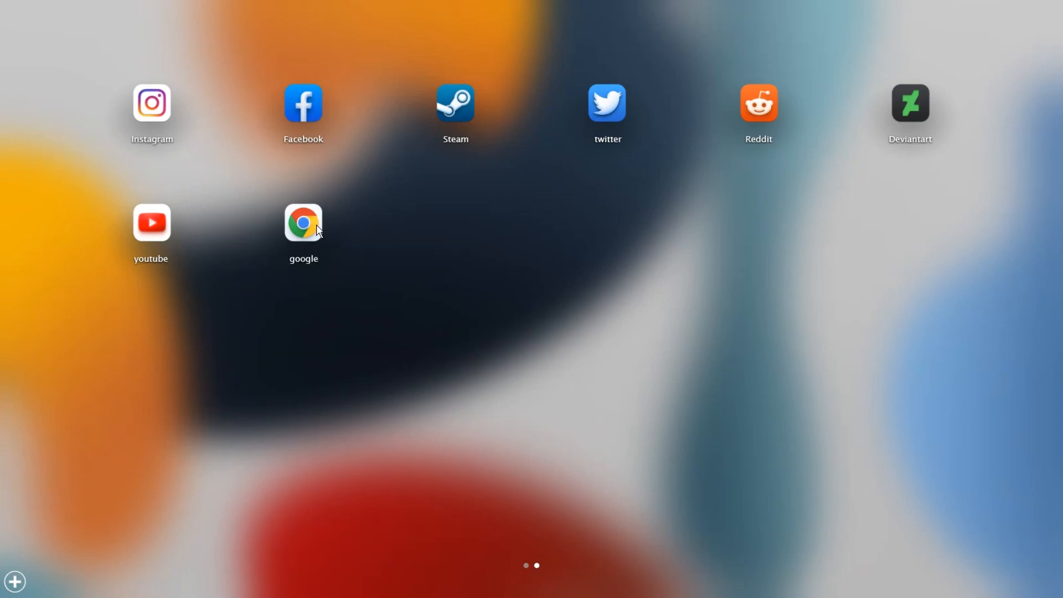
Add the Photoshop application from Program Files\Photoshop CC\Photoshop CC on drive C: to the first WinLaunch page.
scroll(387, 288, "up", 1)
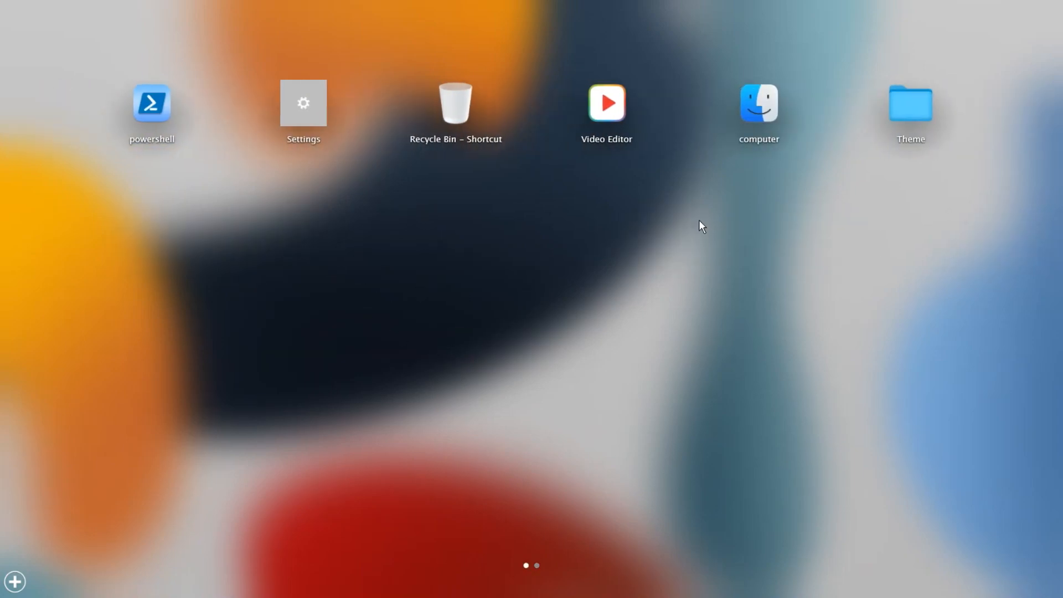
right_click(719, 212)
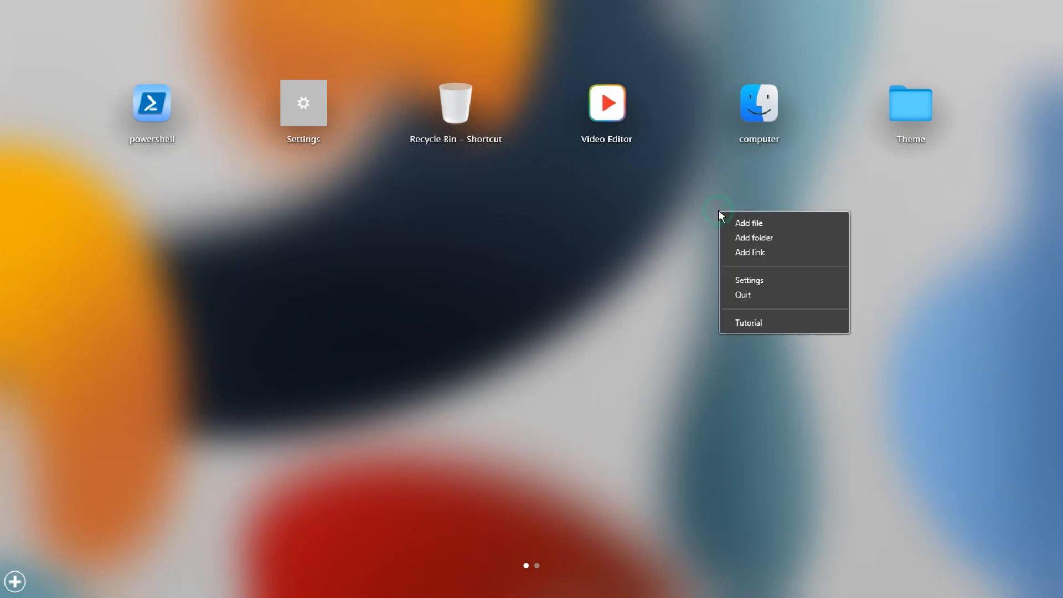
left_click(749, 222)
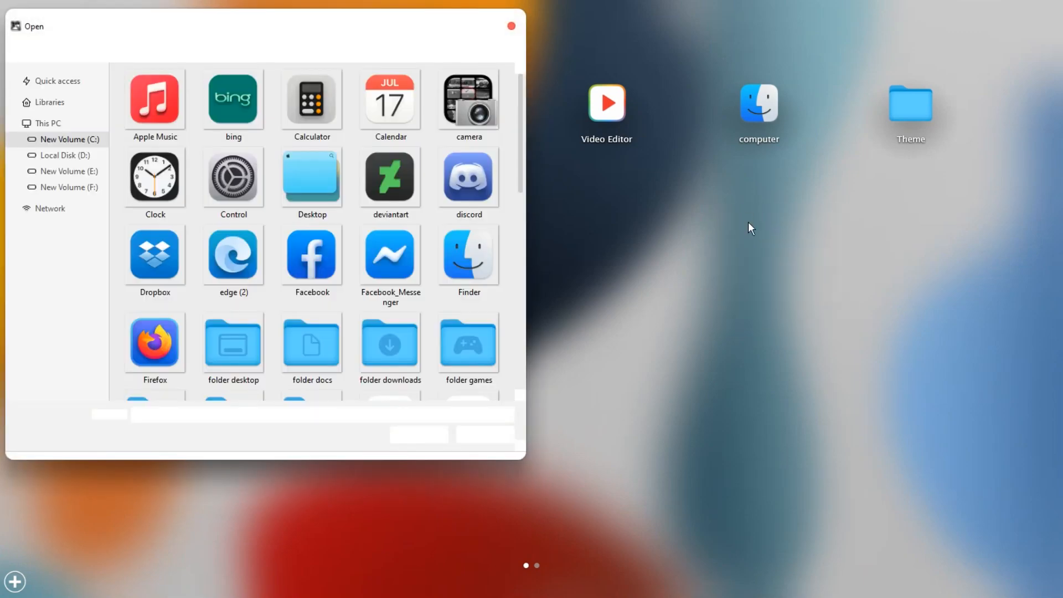
left_click_drag(230, 26, 458, 30)
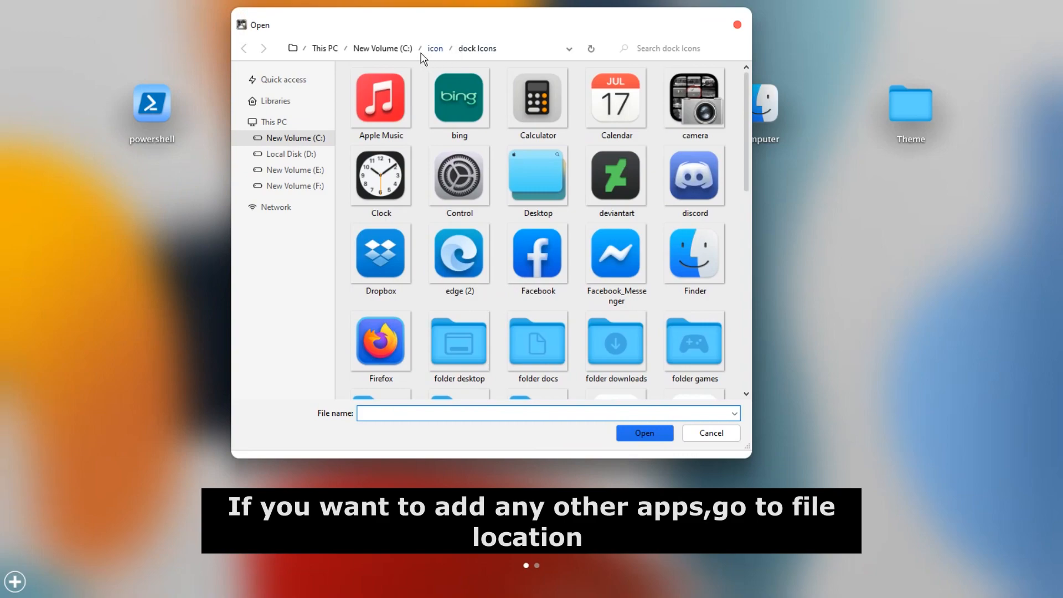
left_click(397, 48)
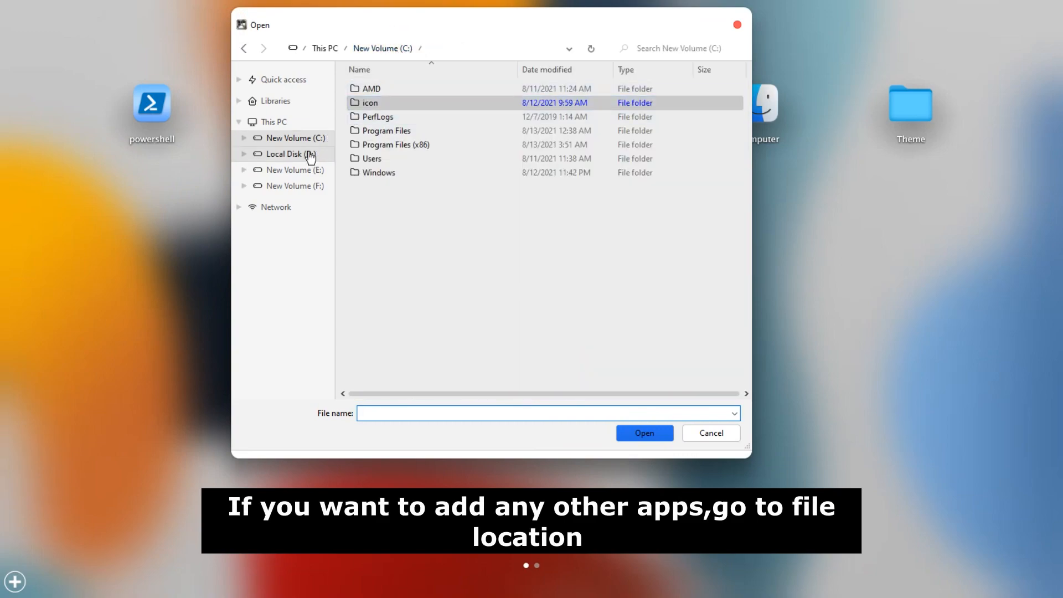
double_click(409, 133)
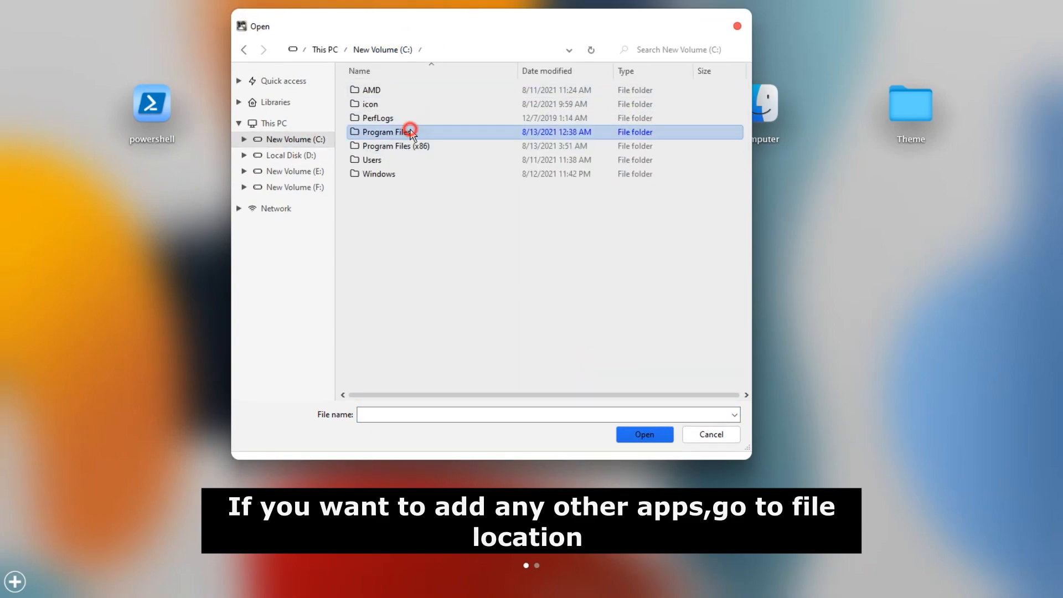
double_click(408, 159)
double_click(388, 90)
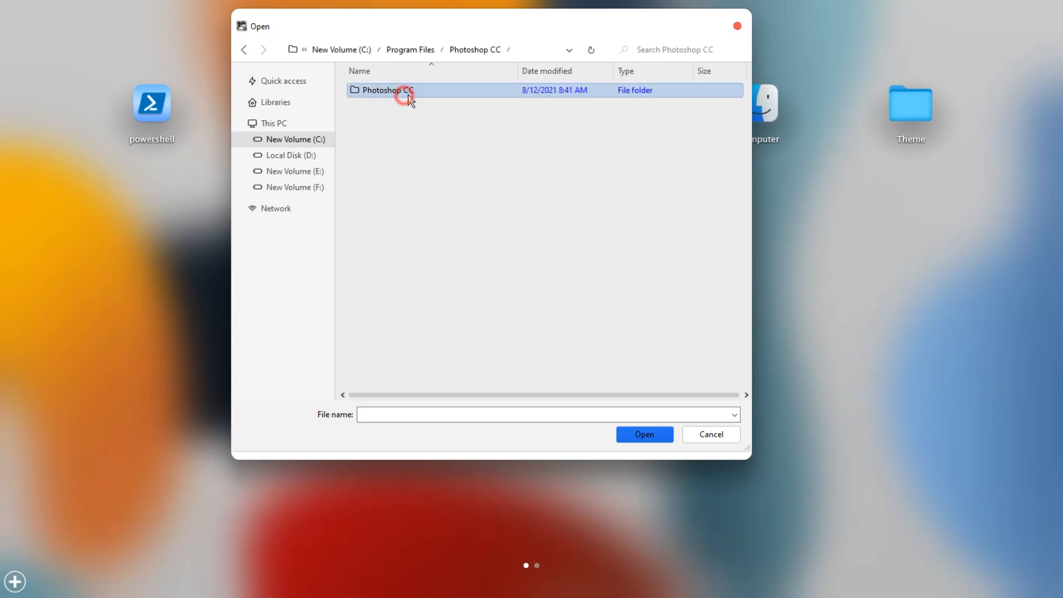
scroll(501, 259, "down", 8)
scroll(448, 286, "down", 15)
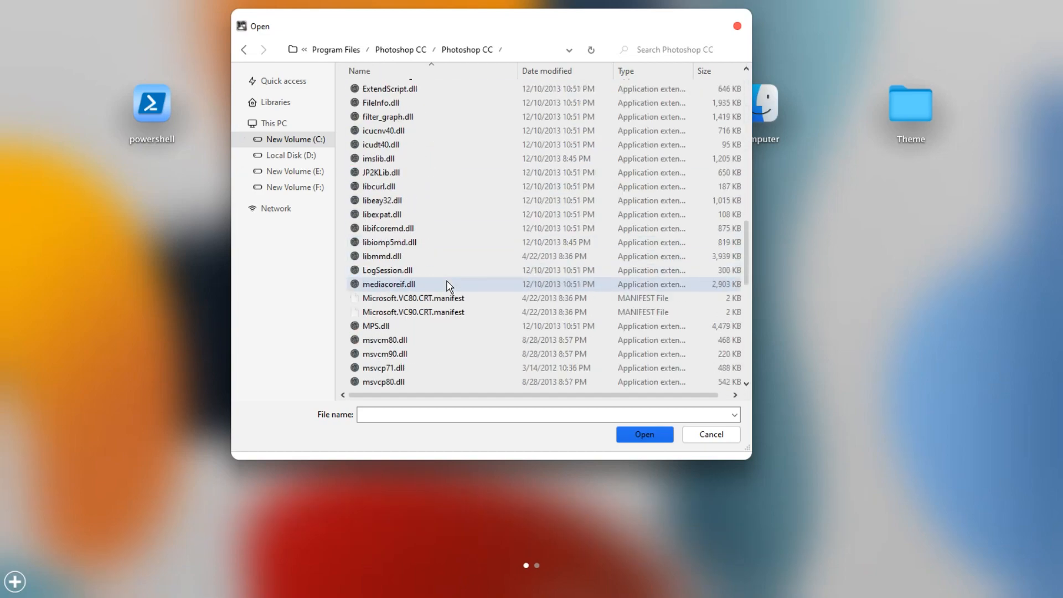
left_click(418, 116)
double_click(420, 117)
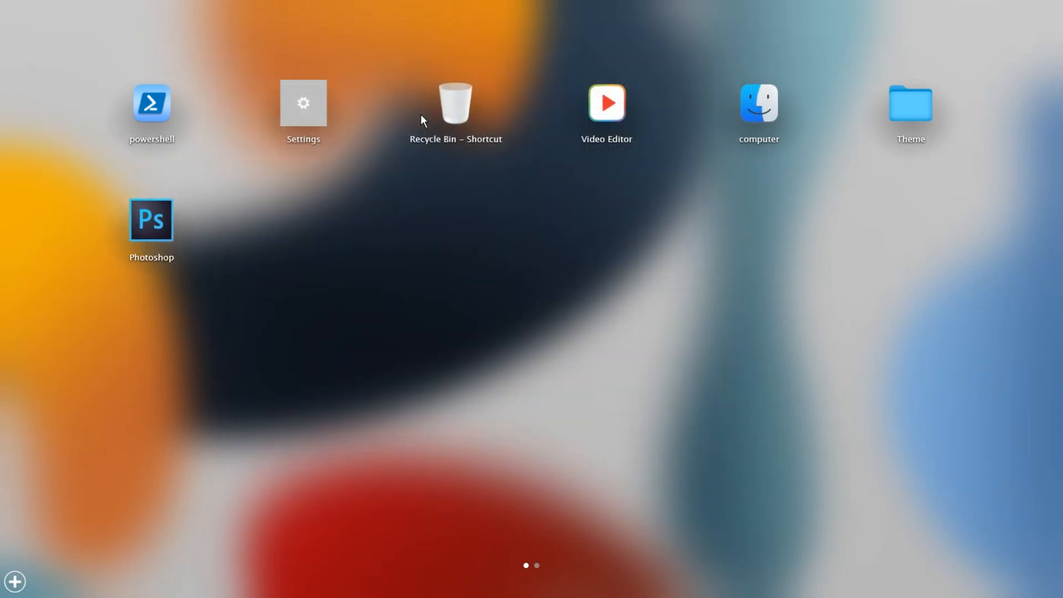
Edit the Photoshop item, assign the photoshop image from C:\icon\dock Icons as its icon, and confirm the edit.
right_click(167, 204)
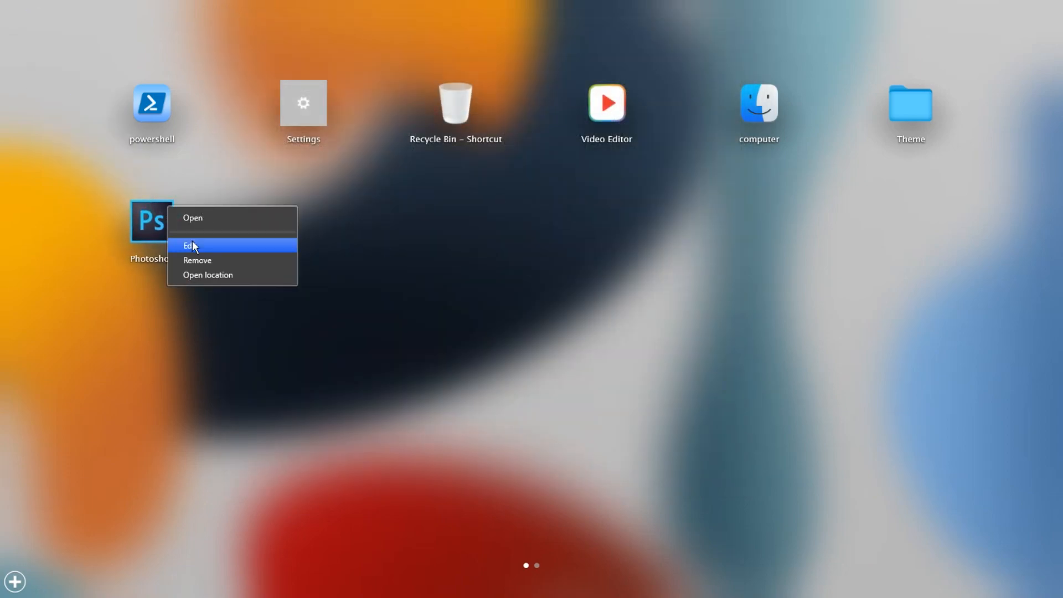
left_click(195, 241)
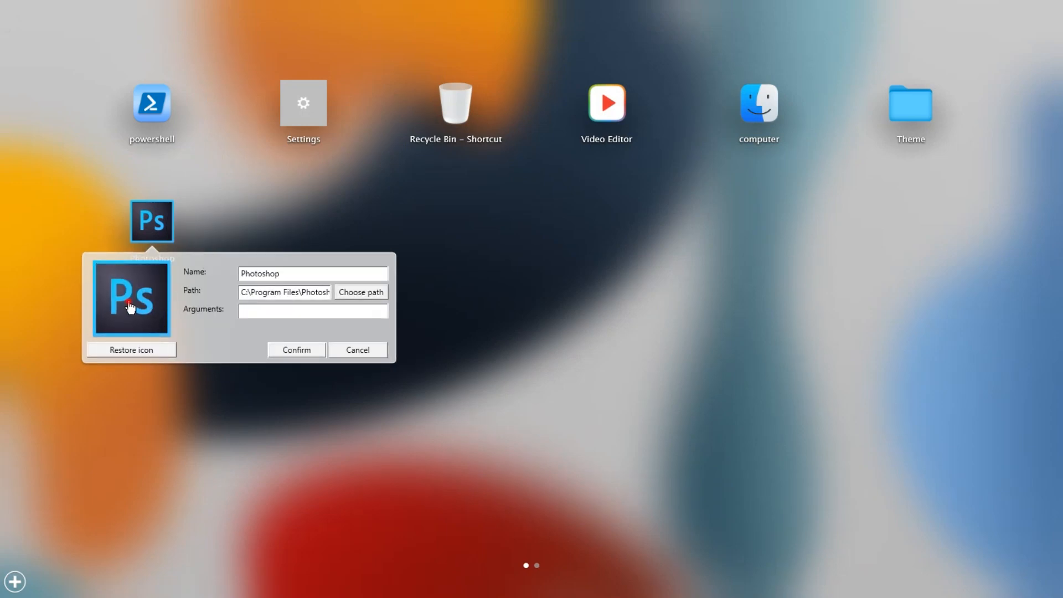
left_click(128, 301)
left_click_drag(250, 173, 475, 74)
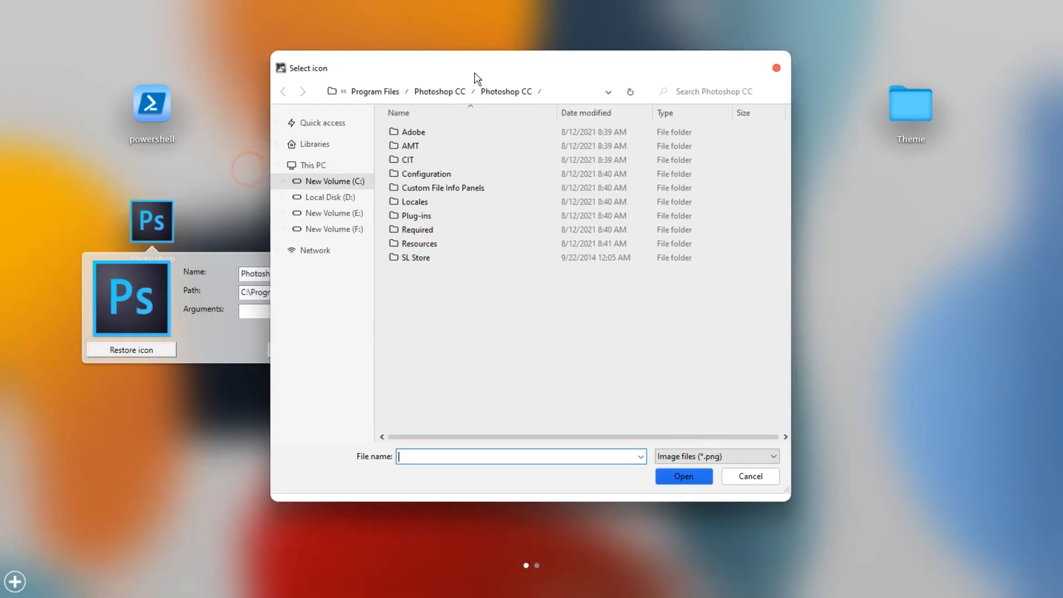
left_click(335, 185)
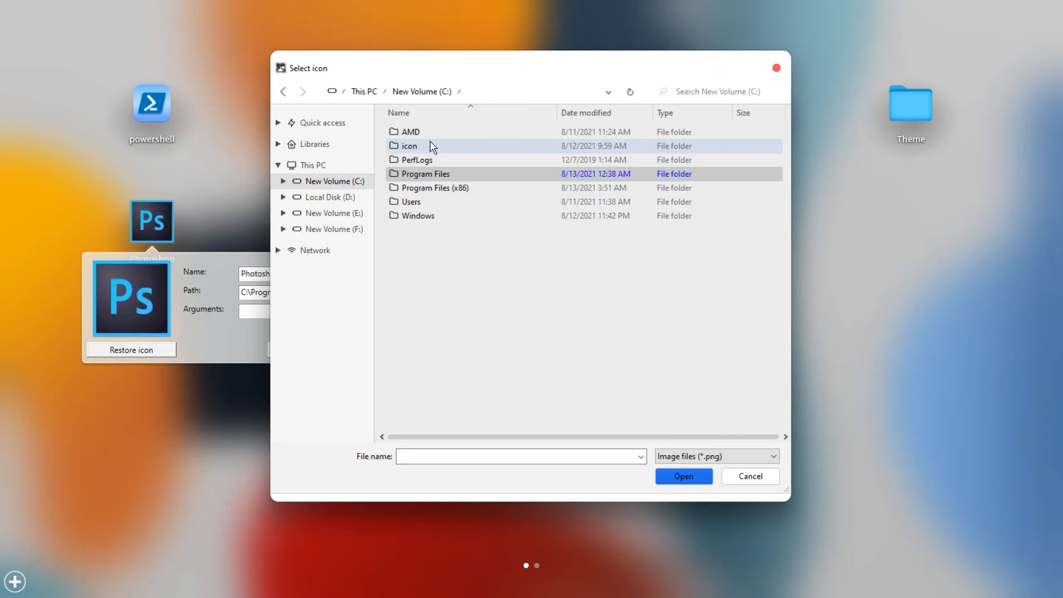
double_click(430, 144)
double_click(410, 133)
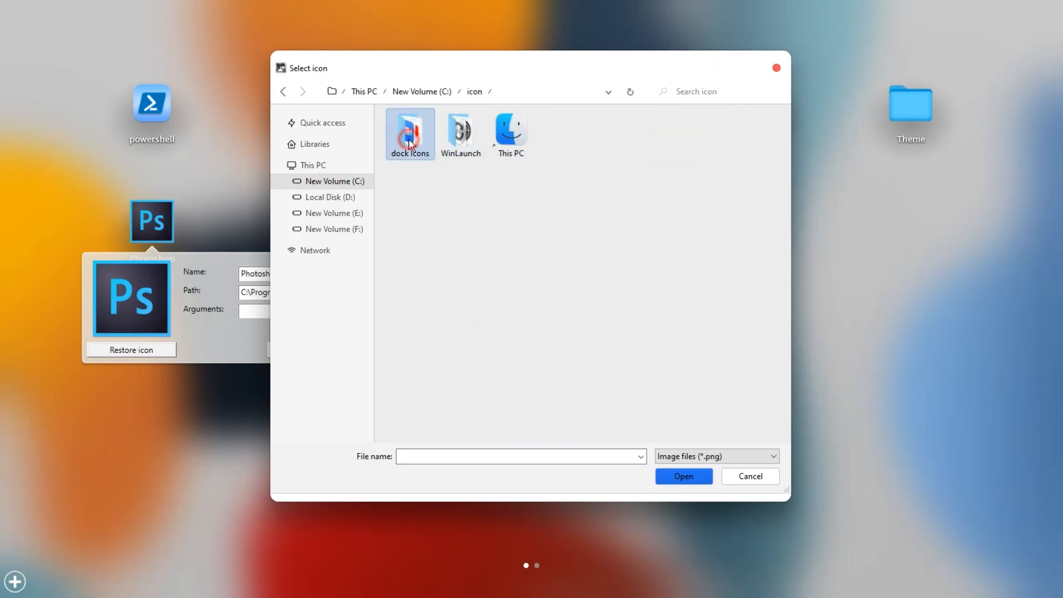
scroll(609, 199, "down", 10)
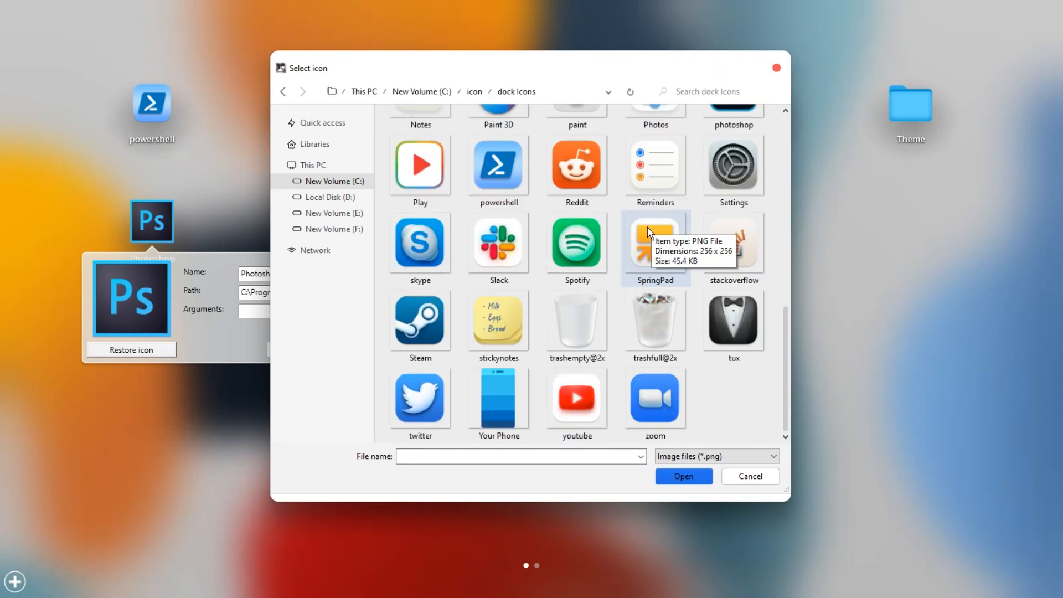
scroll(613, 257, "up", 3)
left_click(736, 233)
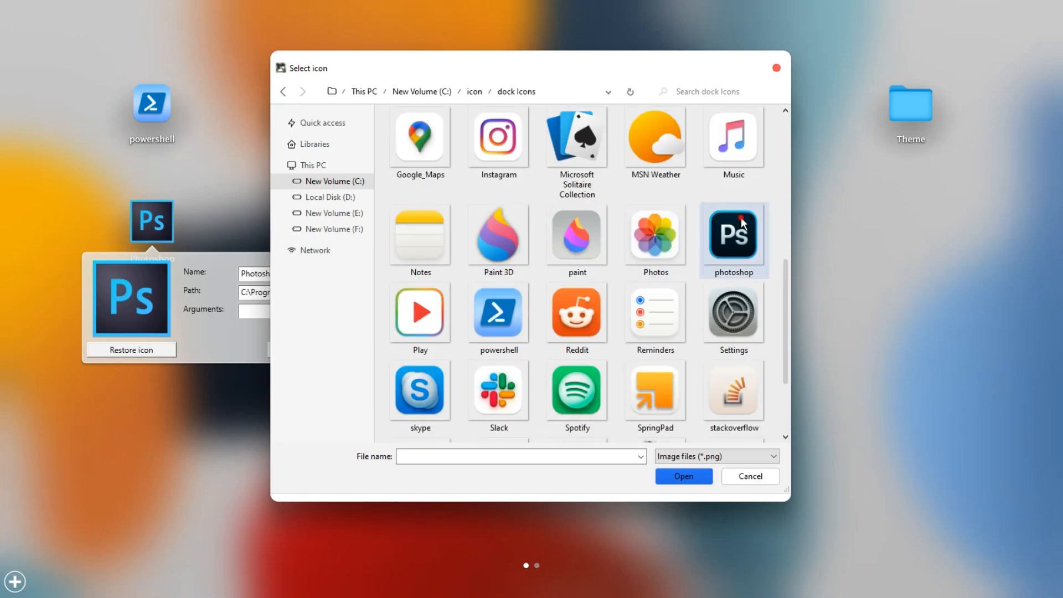
left_click(668, 478)
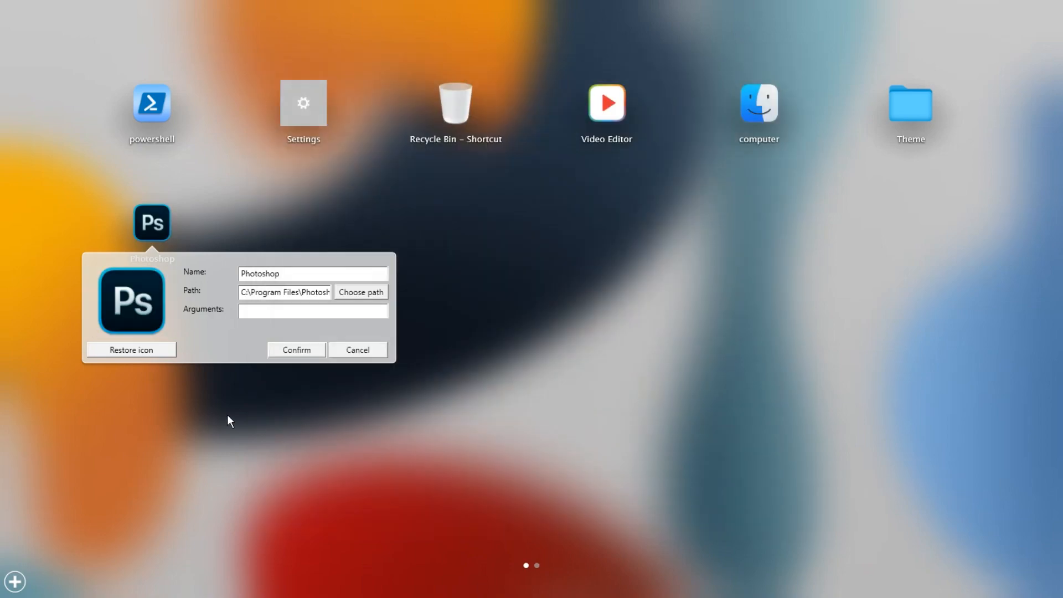
left_click(297, 350)
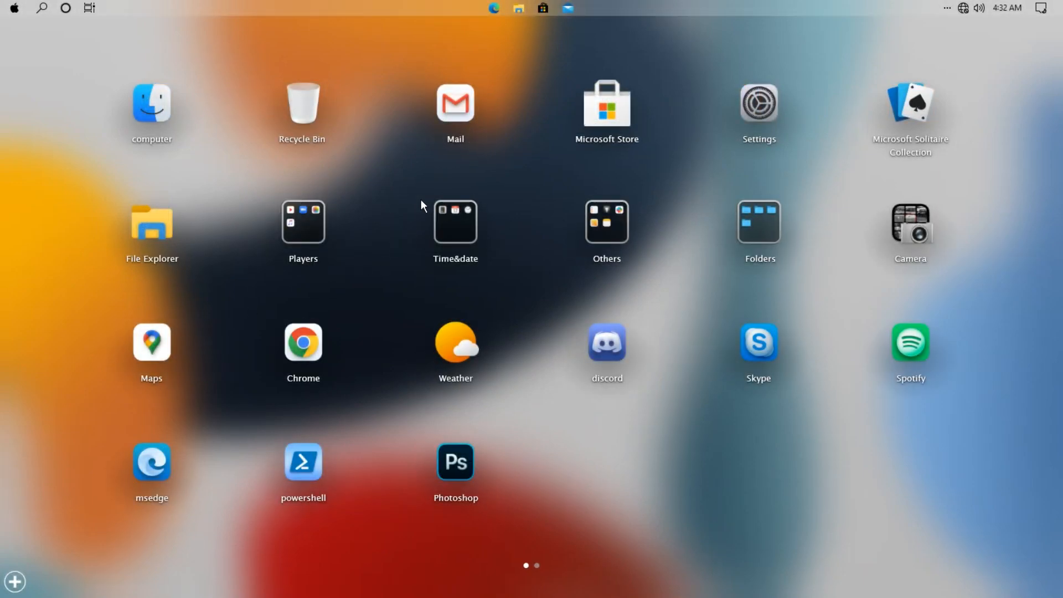
Look through both WinLaunch pages and the contents of the Players and Time&date groups.
scroll(445, 225, "down", 1)
scroll(428, 241, "up", 1)
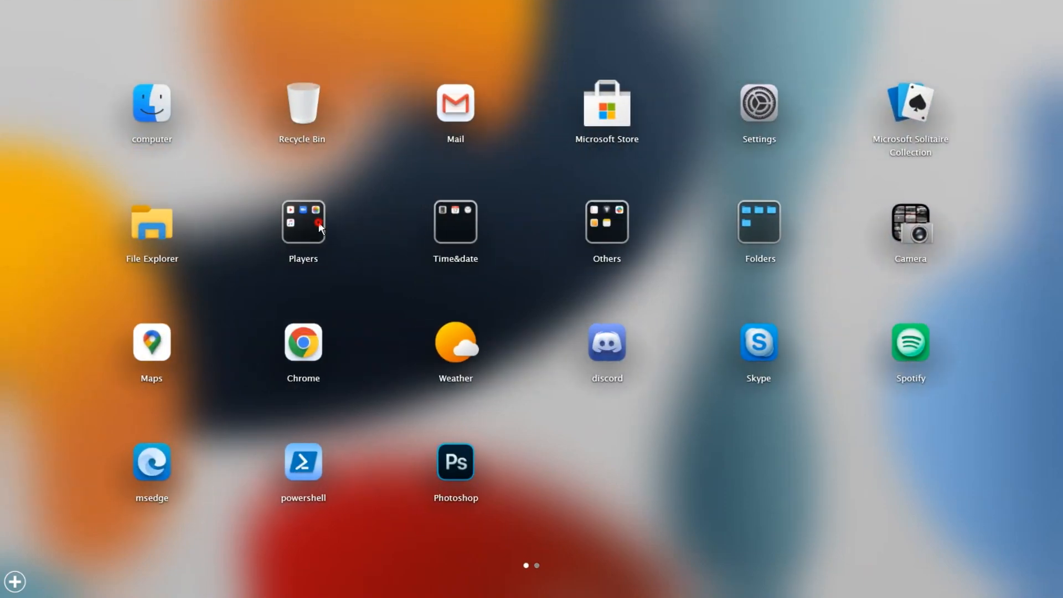
left_click(318, 223)
left_click(319, 224)
left_click(432, 225)
left_click(442, 224)
left_click(443, 224)
Group Photoshop with powershell in a new folder, test opening it, and move Photoshop back out to the page.
left_click_drag(448, 460, 304, 467)
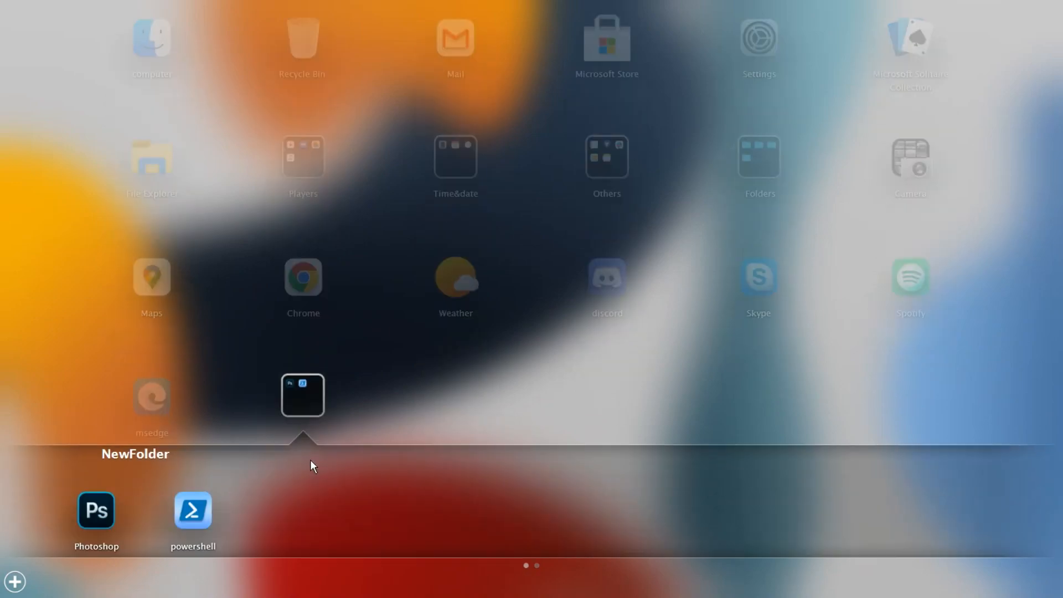
left_click(392, 383)
left_click(303, 470)
left_click(293, 383)
left_click(286, 446)
left_click_drag(85, 496, 438, 470)
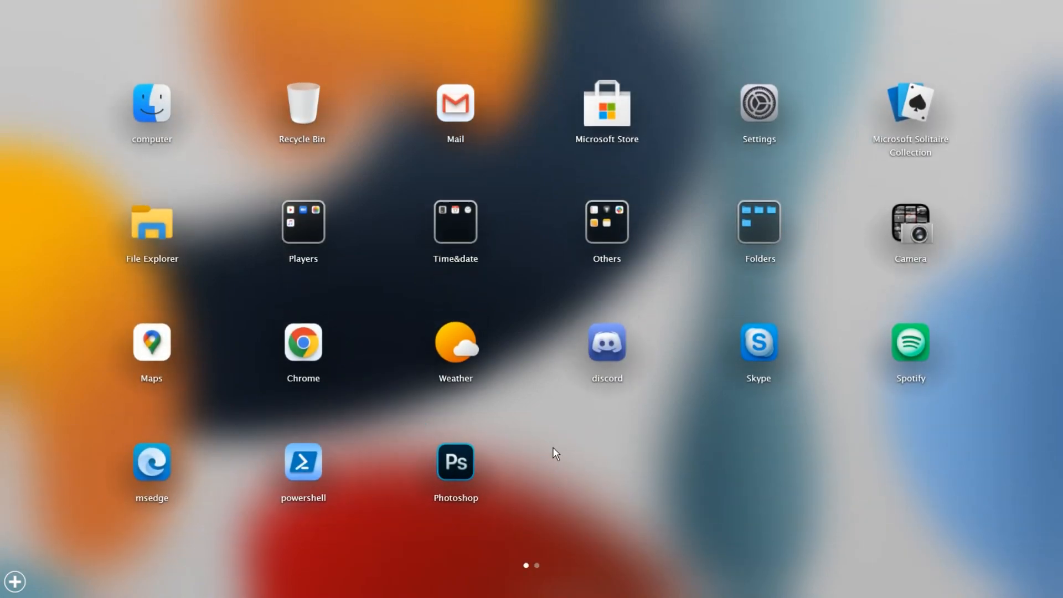
Dismiss WinLaunch, test reopening it through its hot corner, dismiss it again, and close the WinLaunch folder window.
scroll(552, 443, "down", 1)
scroll(553, 438, "up", 1)
left_click(664, 417)
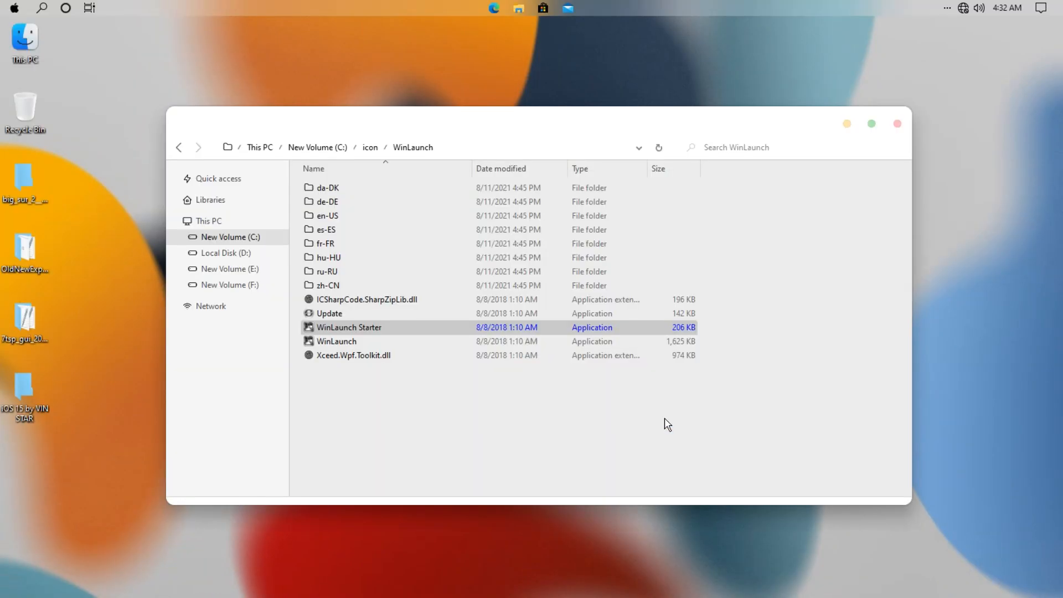
mouse_move(1062, 0)
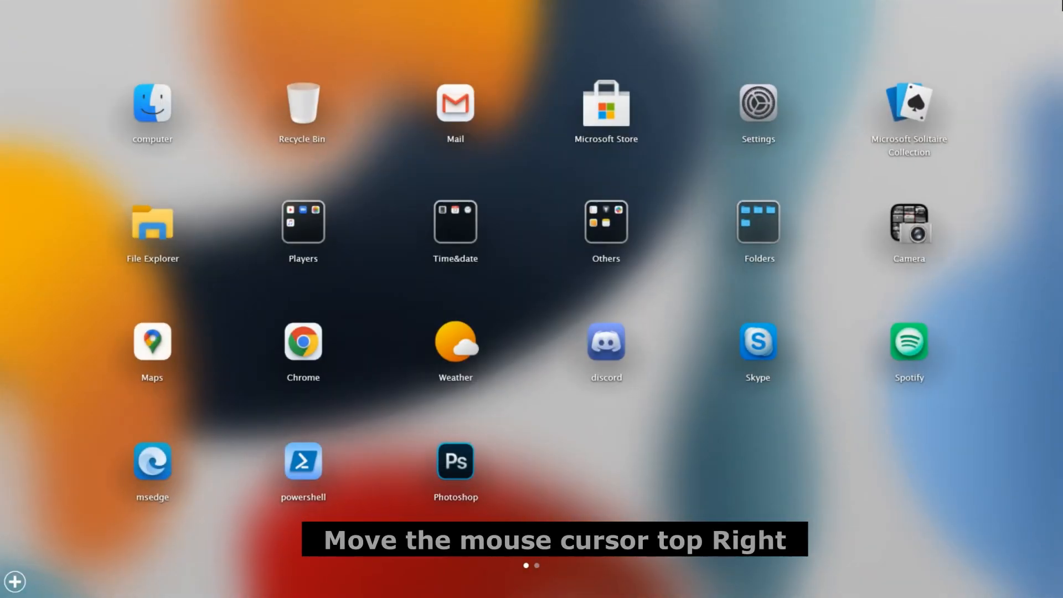
left_click(984, 121)
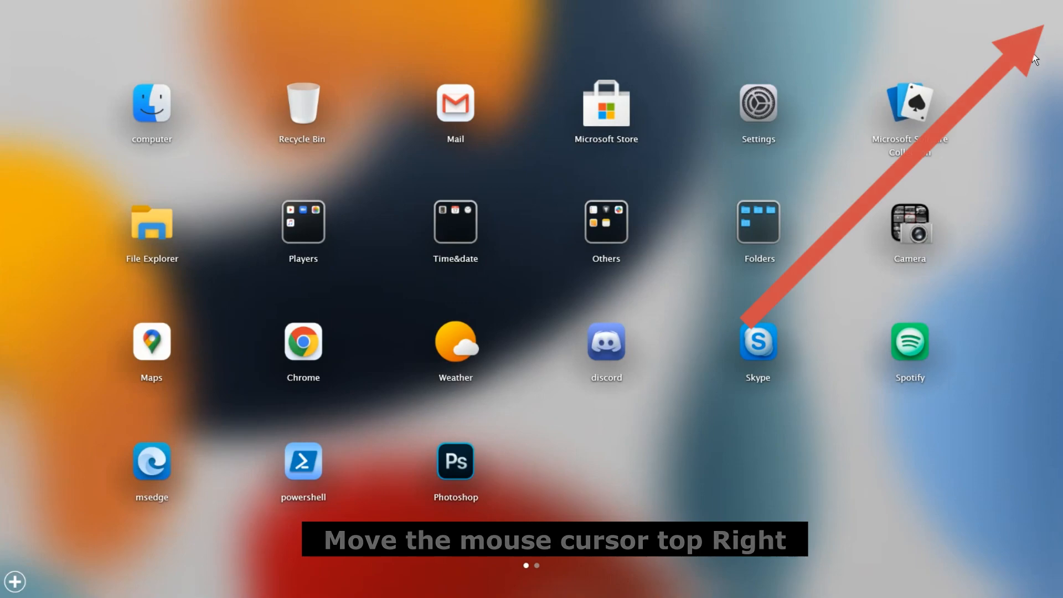
left_click(1034, 60)
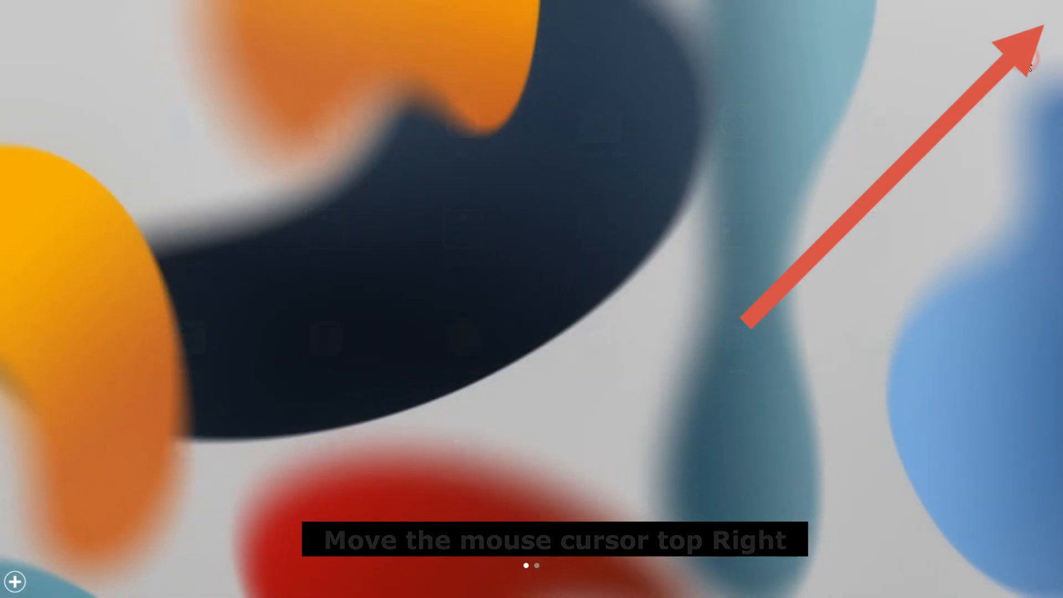
left_click(897, 124)
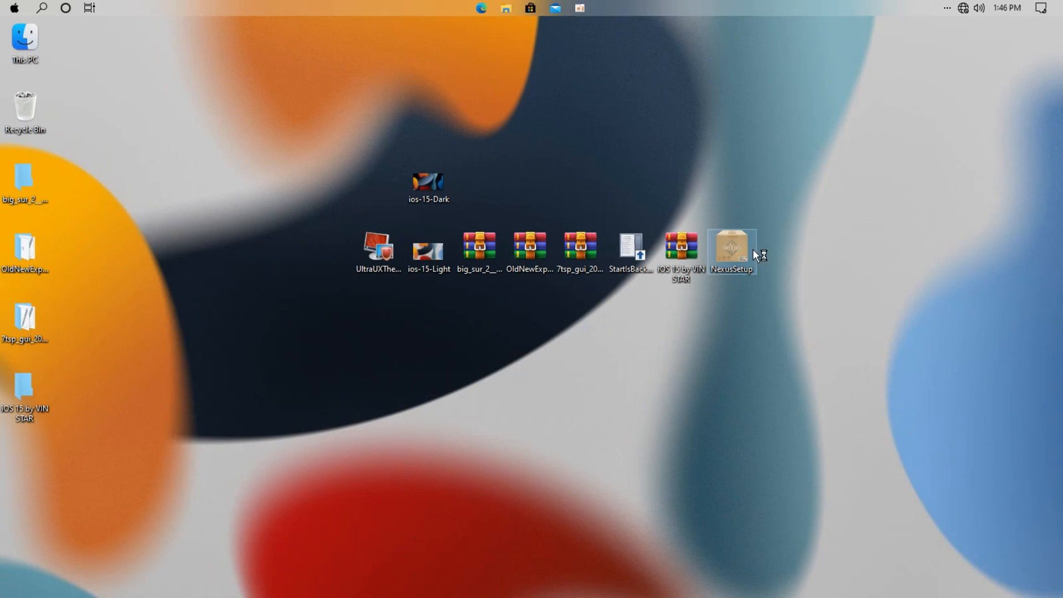
Install Nexus 20.10 from NexusSetup, accepting the license agreement and keeping C:\Program Files (x86)\Winstep as the destination, and launch it.
double_click(753, 249)
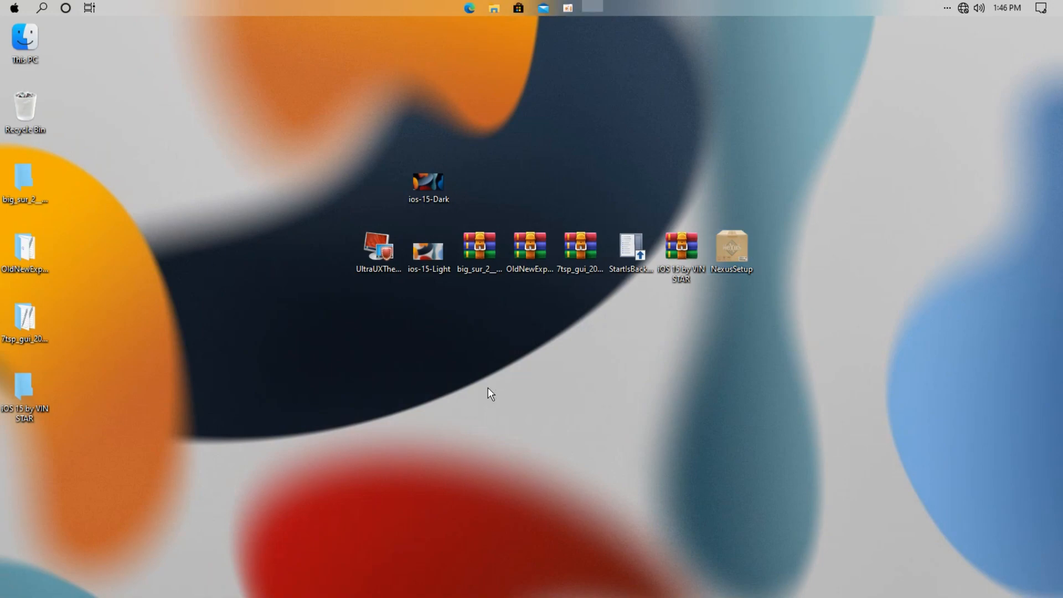
left_click(538, 349)
left_click(454, 380)
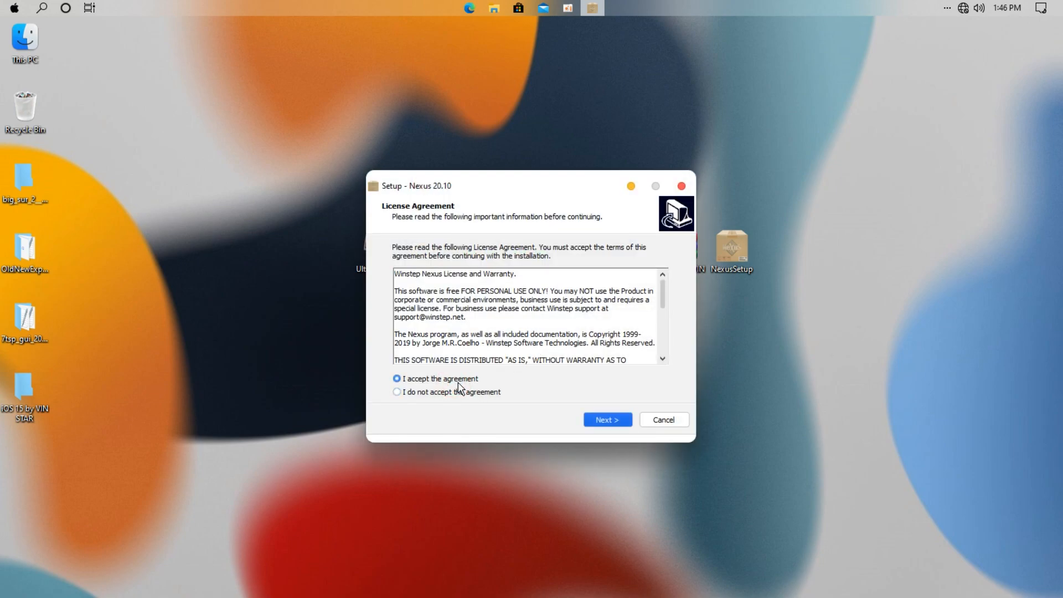
left_click(595, 420)
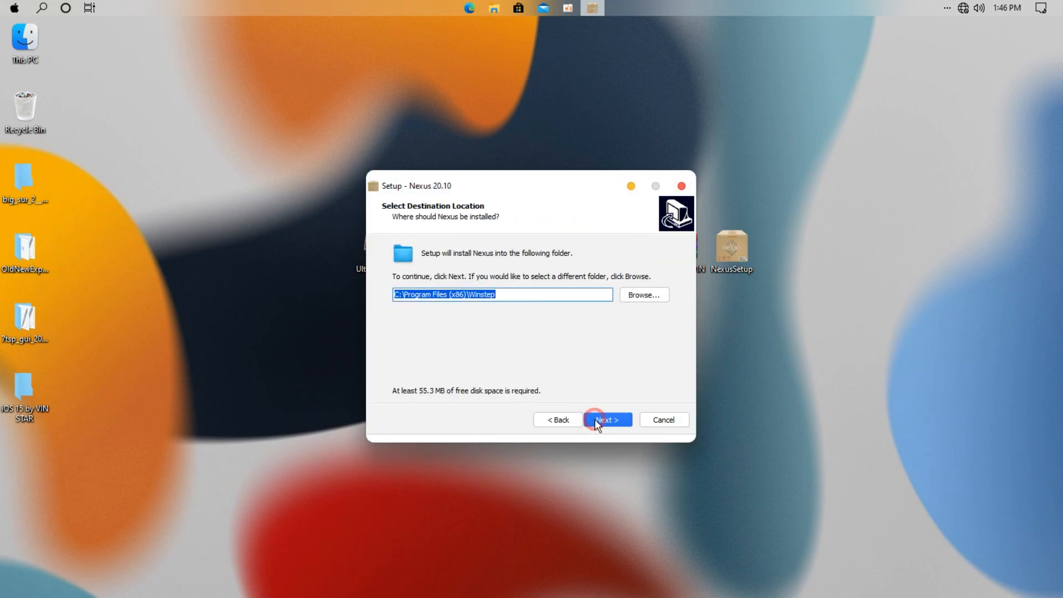
left_click(595, 420)
left_click(594, 420)
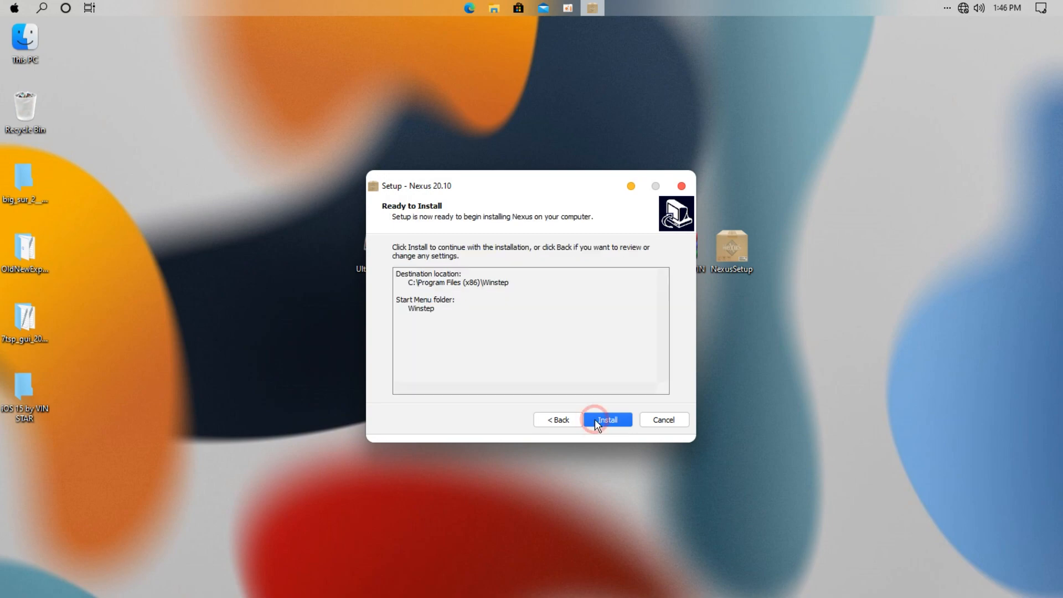
left_click(594, 419)
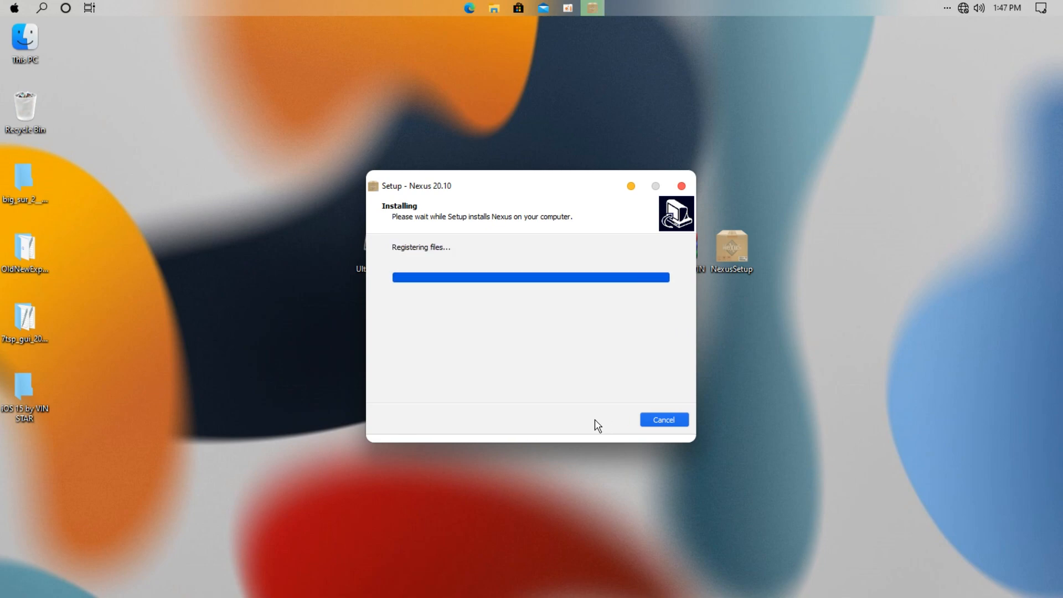
left_click(594, 420)
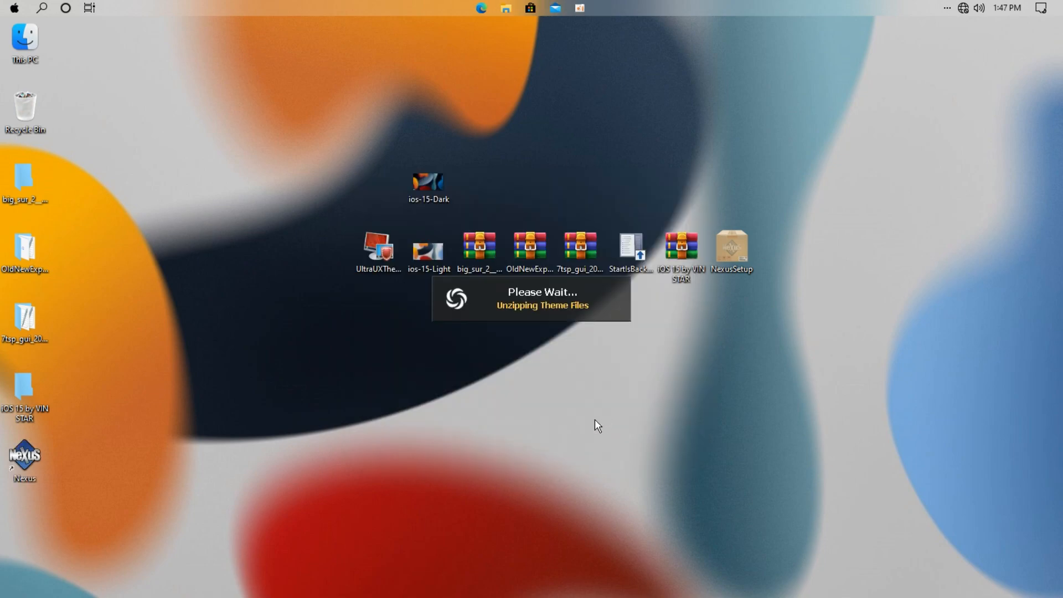
Cut the Big Sur dock Icons folder from the Big Sur 2 - Windows Themes NOV 23 folder on the desktop.
double_click(23, 181)
double_click(353, 180)
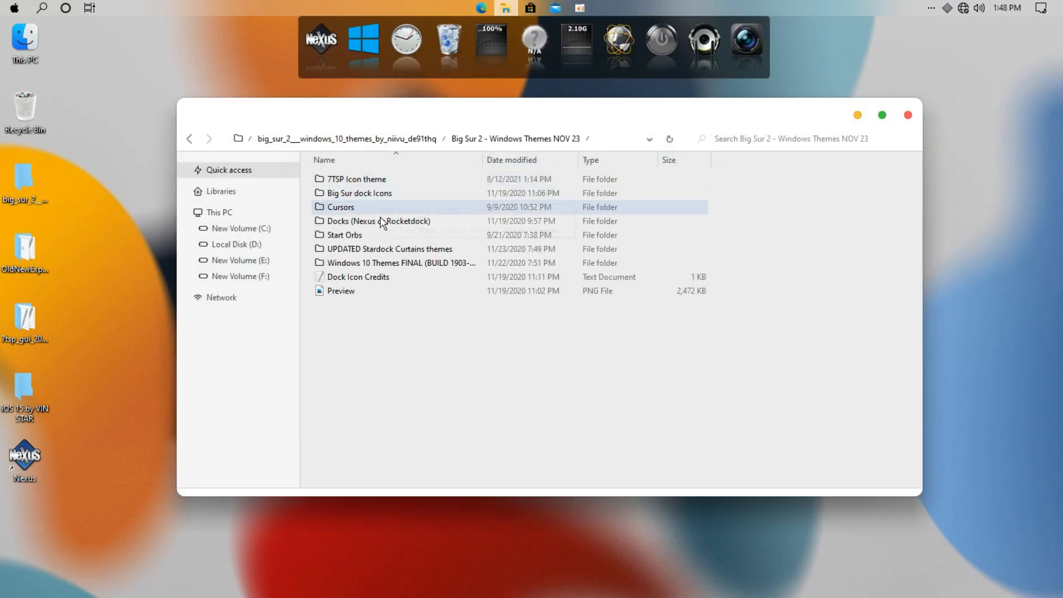
left_click(352, 222)
left_click(353, 194)
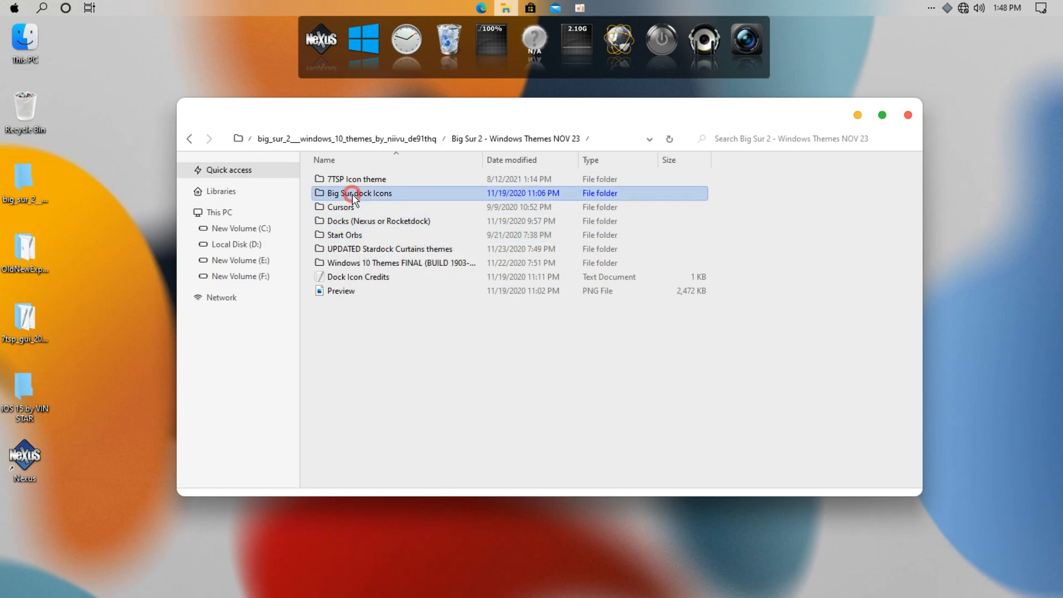
right_click(383, 194)
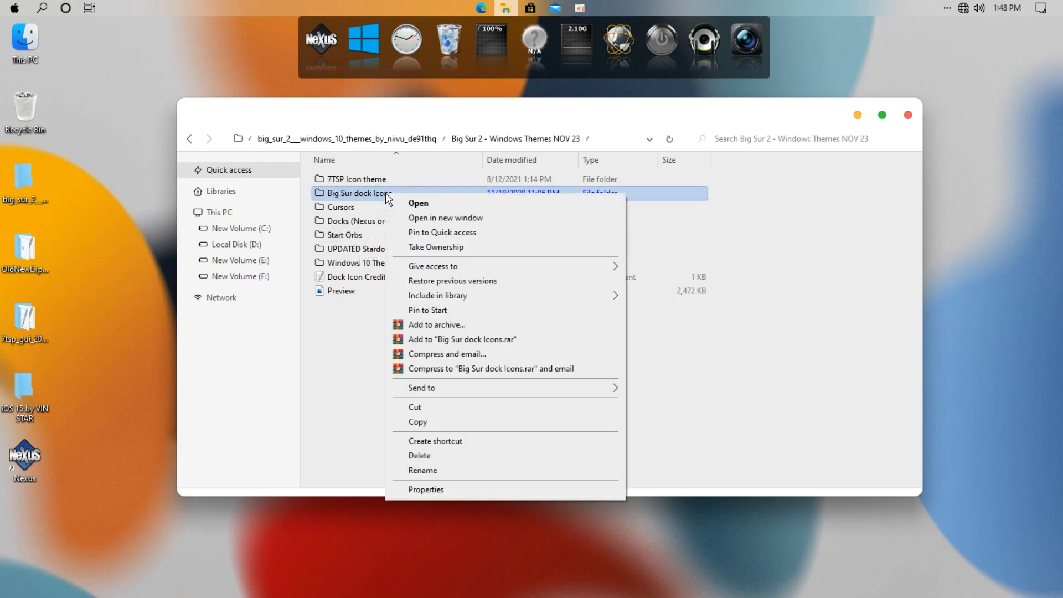
left_click(403, 409)
Paste the Big Sur dock Icons folder into the root of New Volume (C:) and close the folder window.
left_click(266, 212)
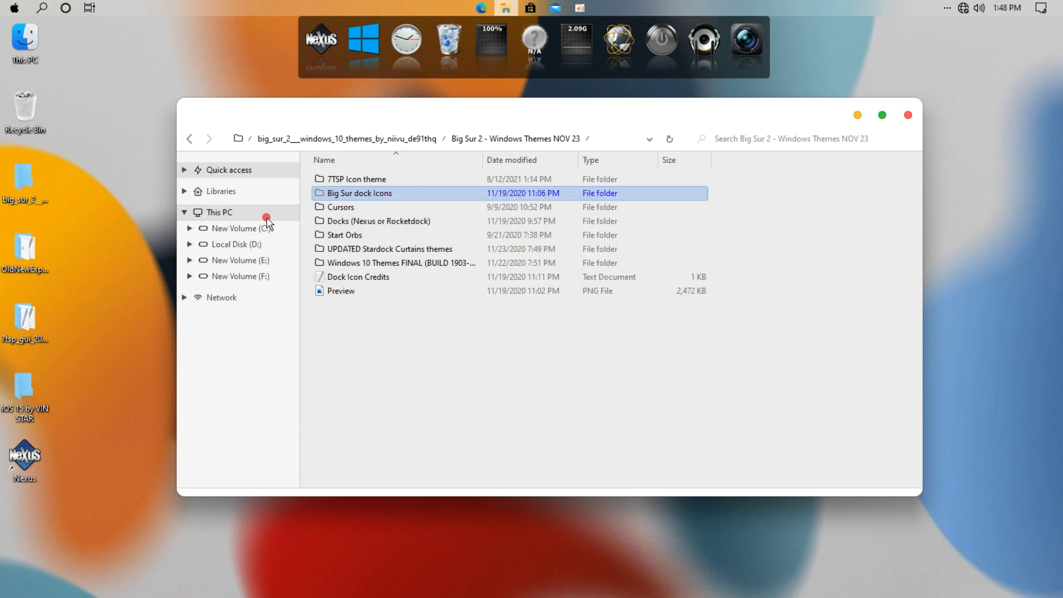
left_click(339, 199)
double_click(390, 191)
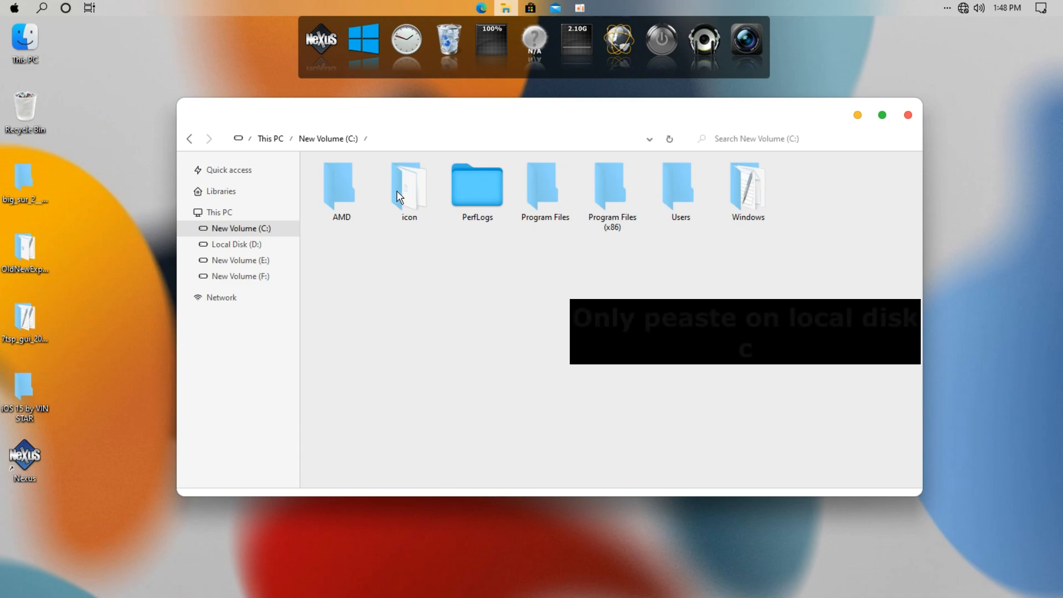
right_click(439, 285)
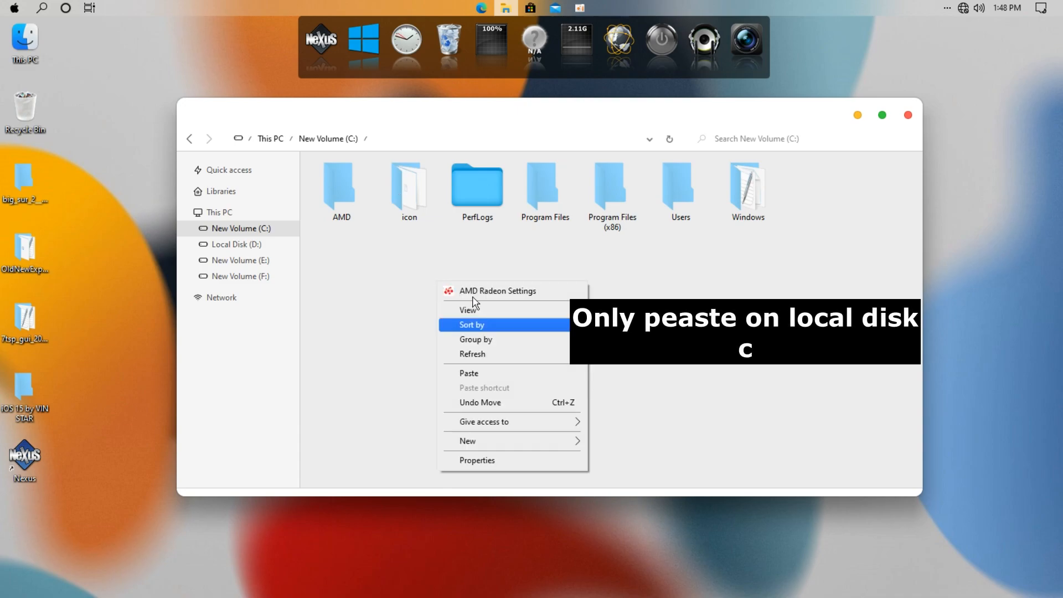
left_click(469, 374)
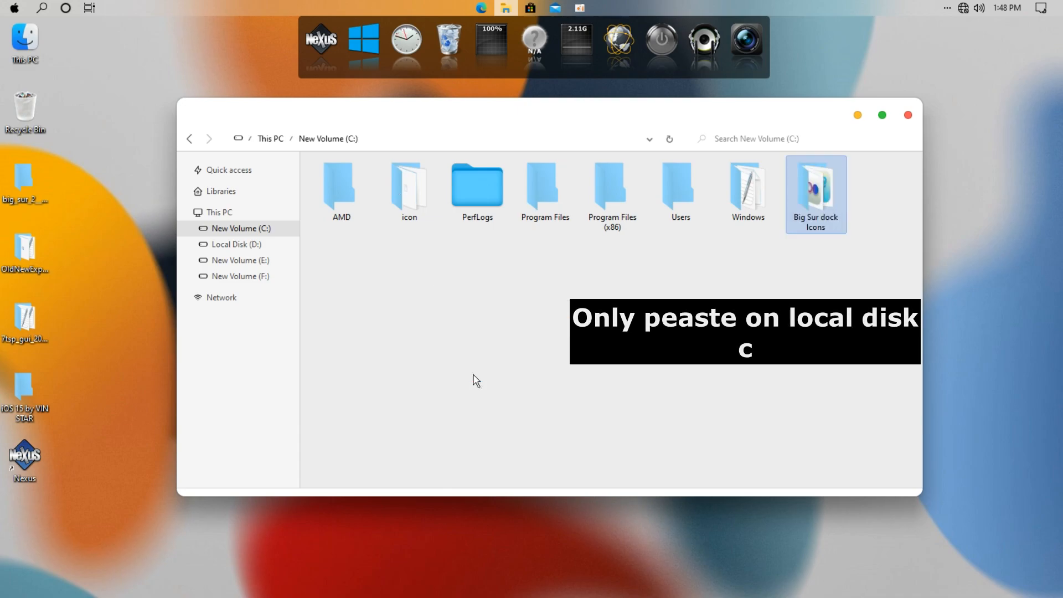
left_click(909, 115)
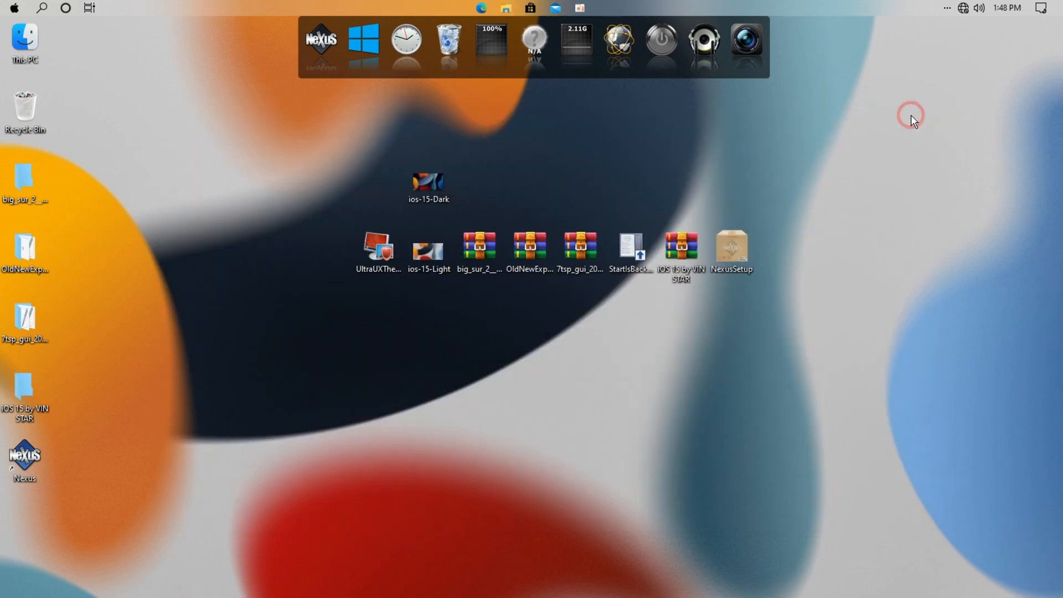
Cut the Big Sur light and Big Sur night folders from Docks (Nexus or Rocketdock) in the Big Sur 2 theme folder.
double_click(26, 175)
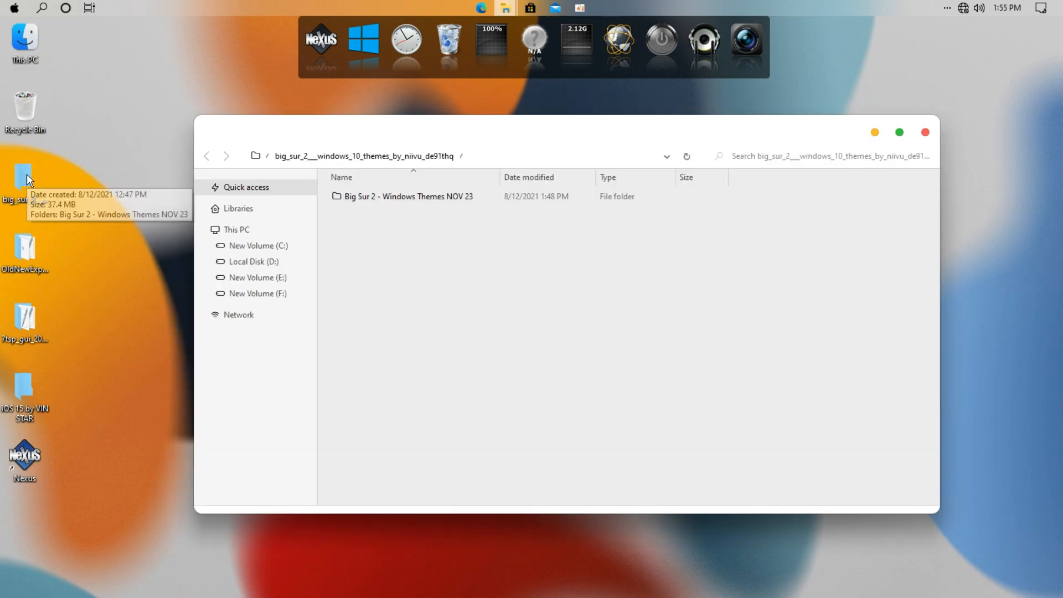
double_click(351, 206)
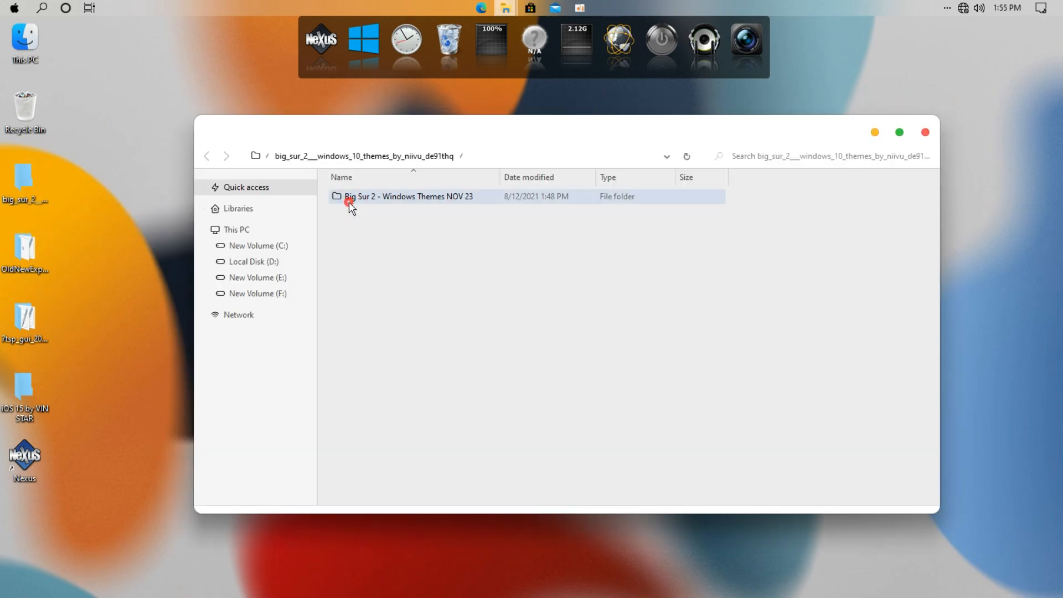
left_click(365, 224)
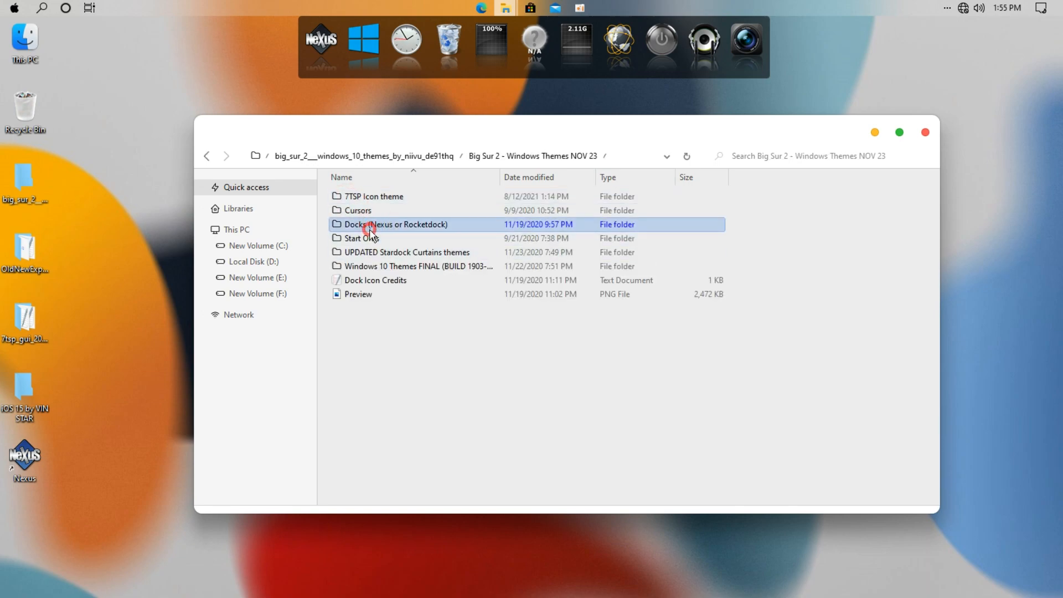
double_click(370, 227)
left_click(368, 197)
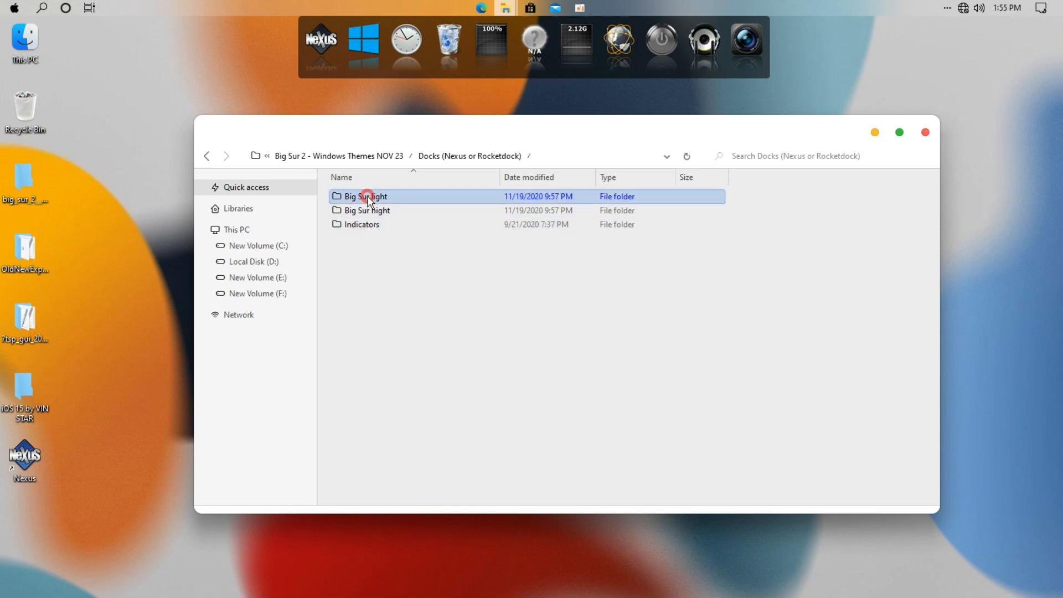
left_click(370, 209, "shift")
right_click(371, 207)
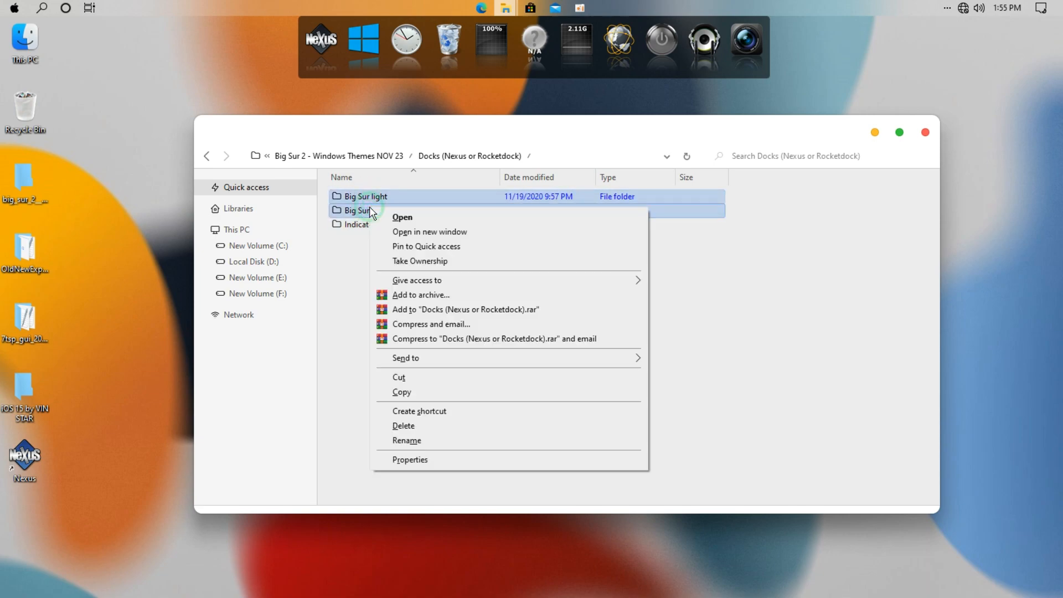
left_click(413, 376)
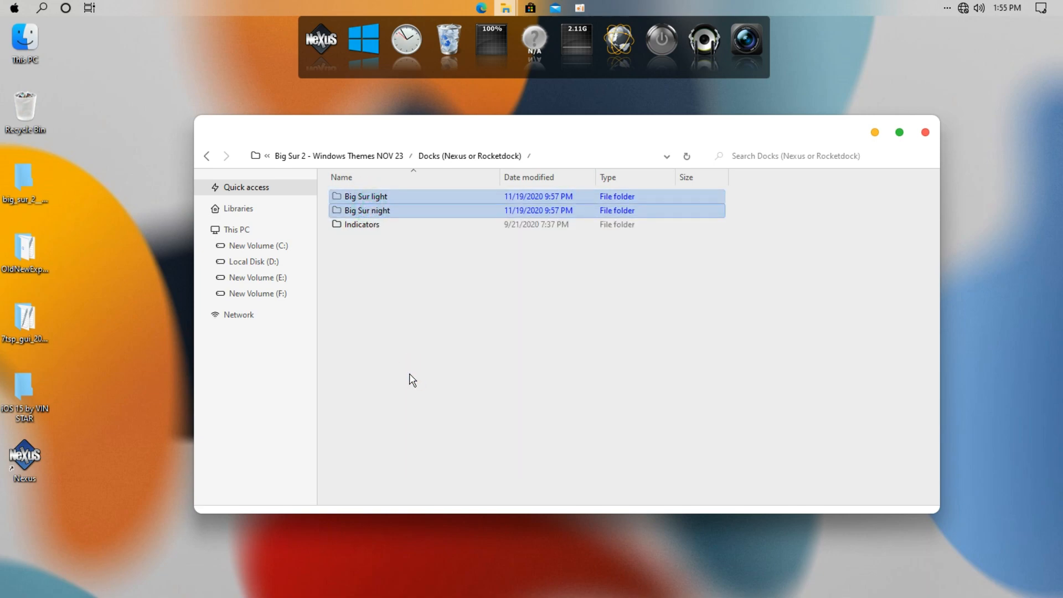
Paste both Big Sur dock folders into Public Documents\Winstep\NeXuS\Backgrounds and close the folder window.
left_click(267, 188)
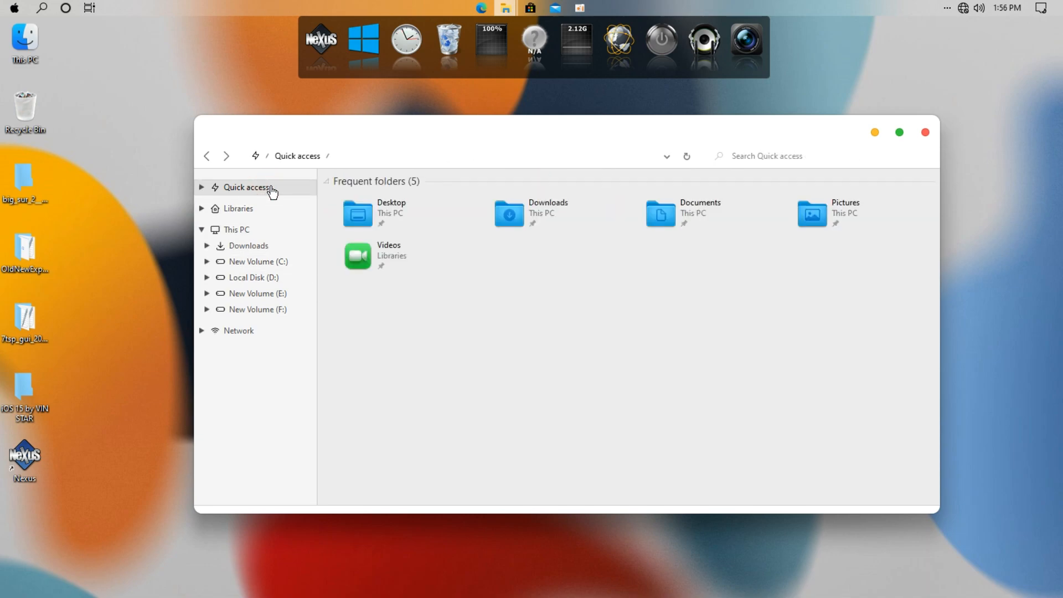
double_click(667, 222)
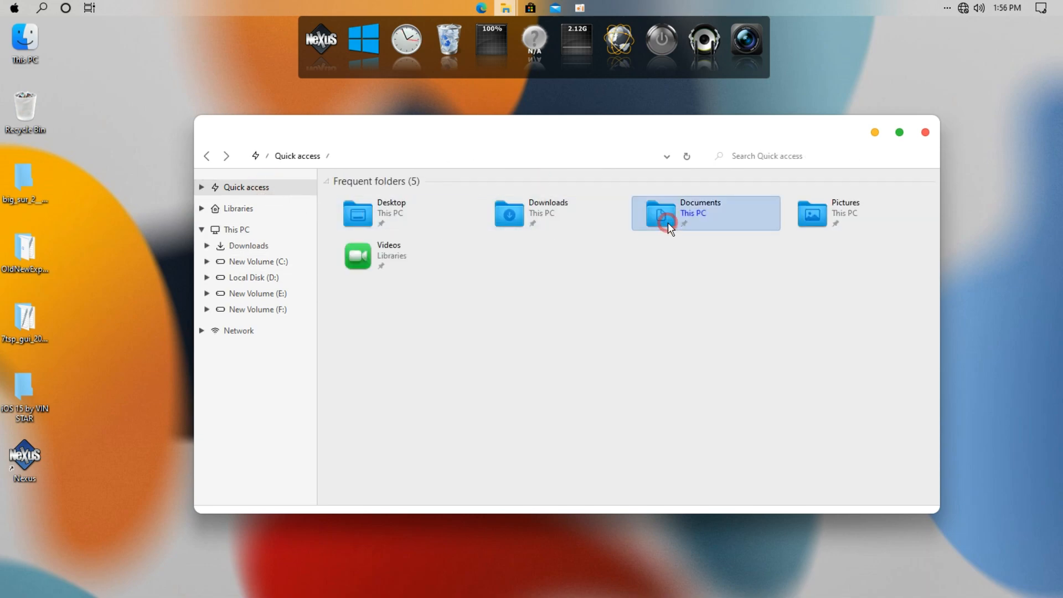
double_click(388, 227)
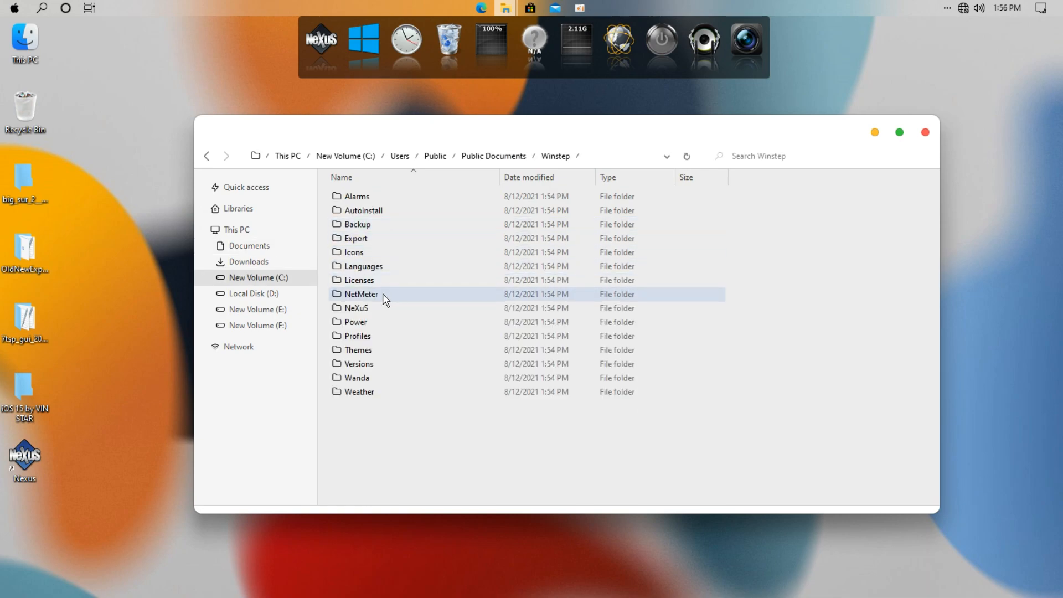
left_click(360, 309)
double_click(372, 314)
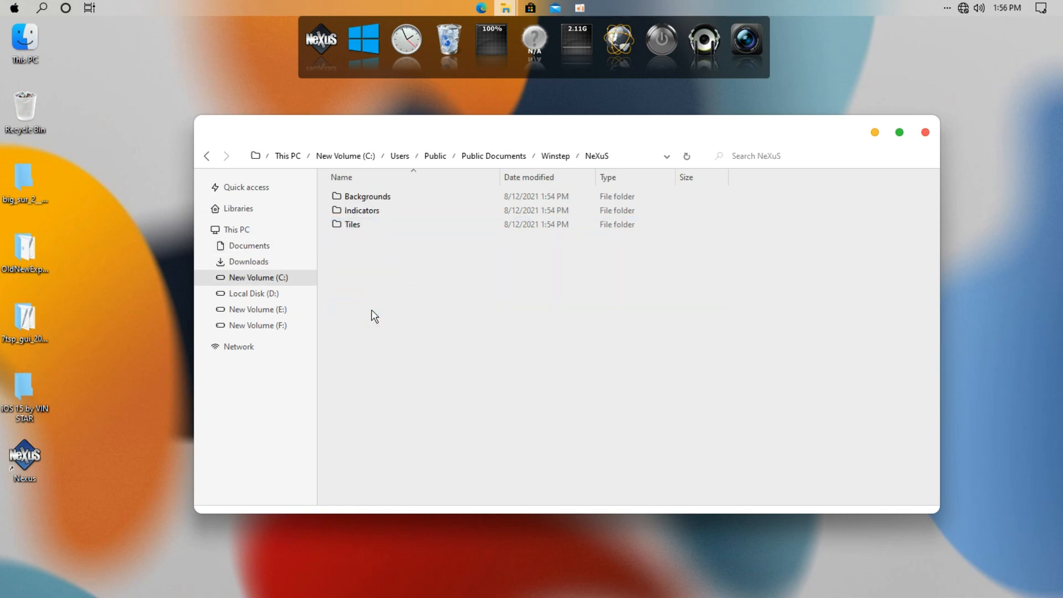
left_click(376, 202)
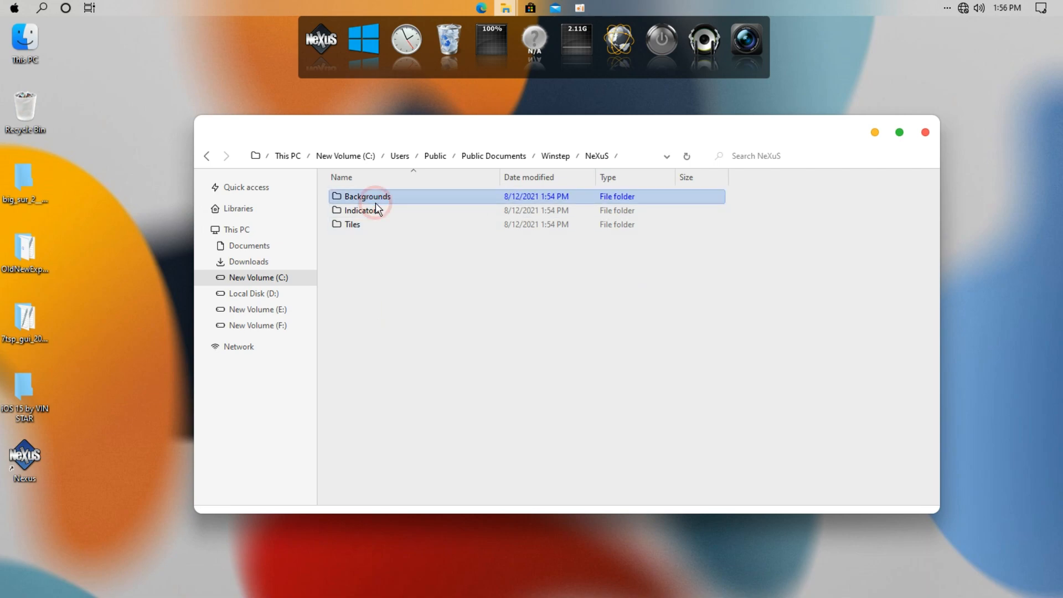
double_click(376, 203)
right_click(432, 340)
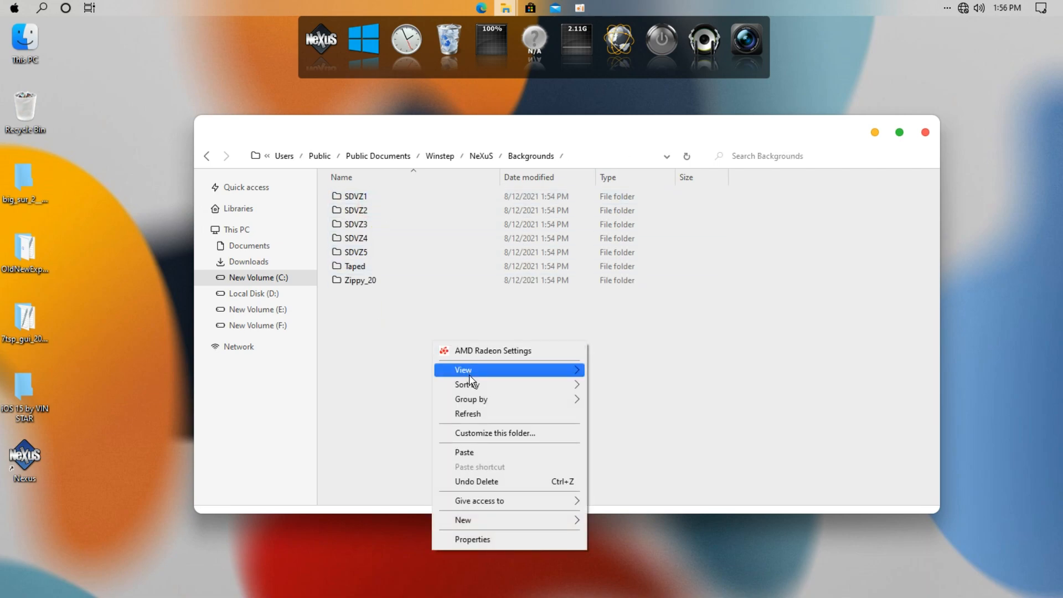
left_click(465, 452)
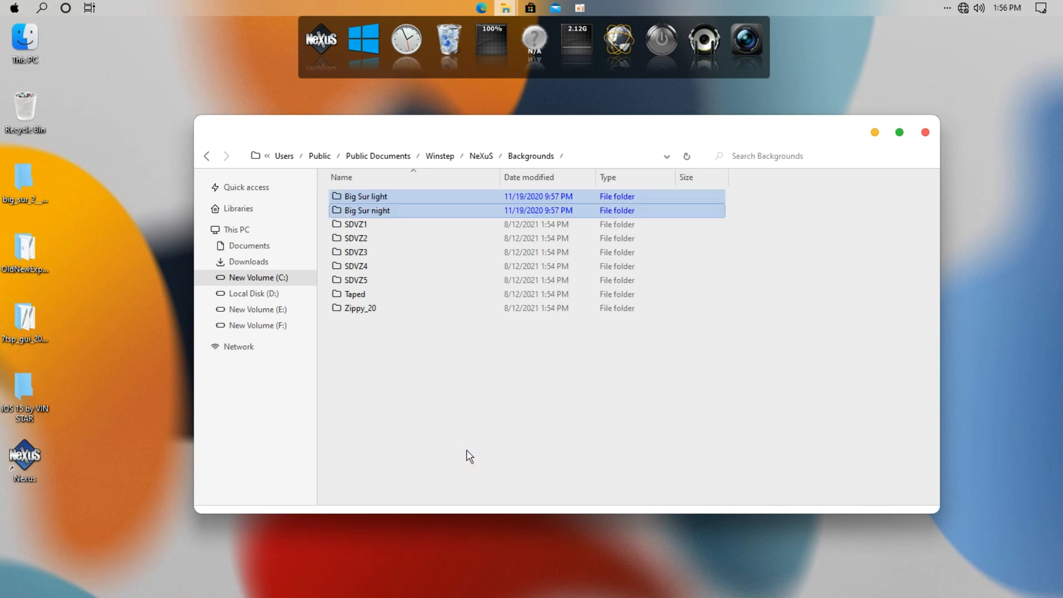
left_click(921, 133)
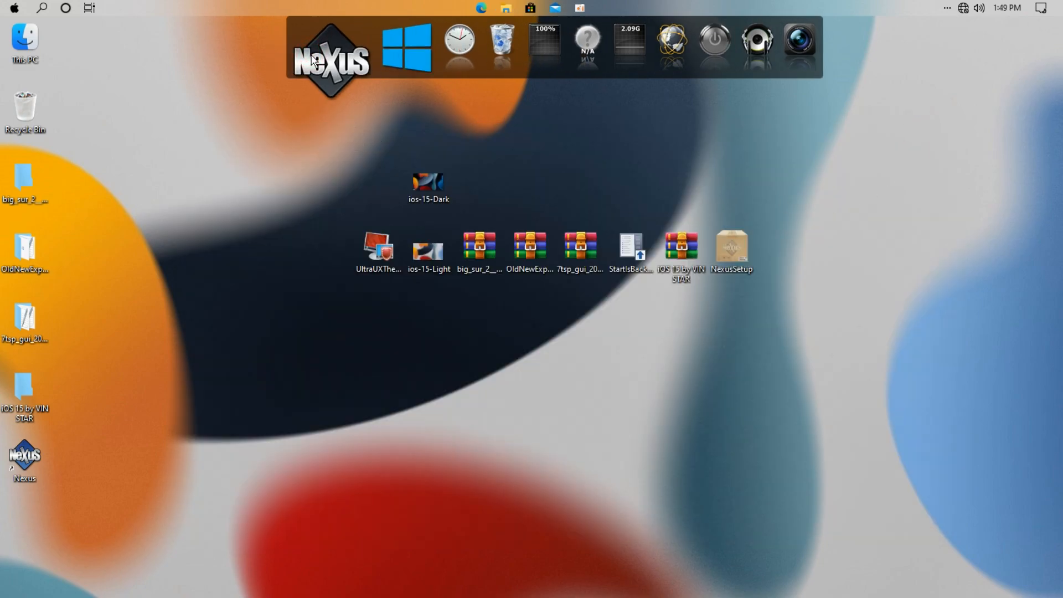
Restore the Nexus configuration from iOS 15 Nexus Light Backup.wbk in the iOS 15 by VIN STAR Nexus folder and accept the preferences.
left_click(313, 59)
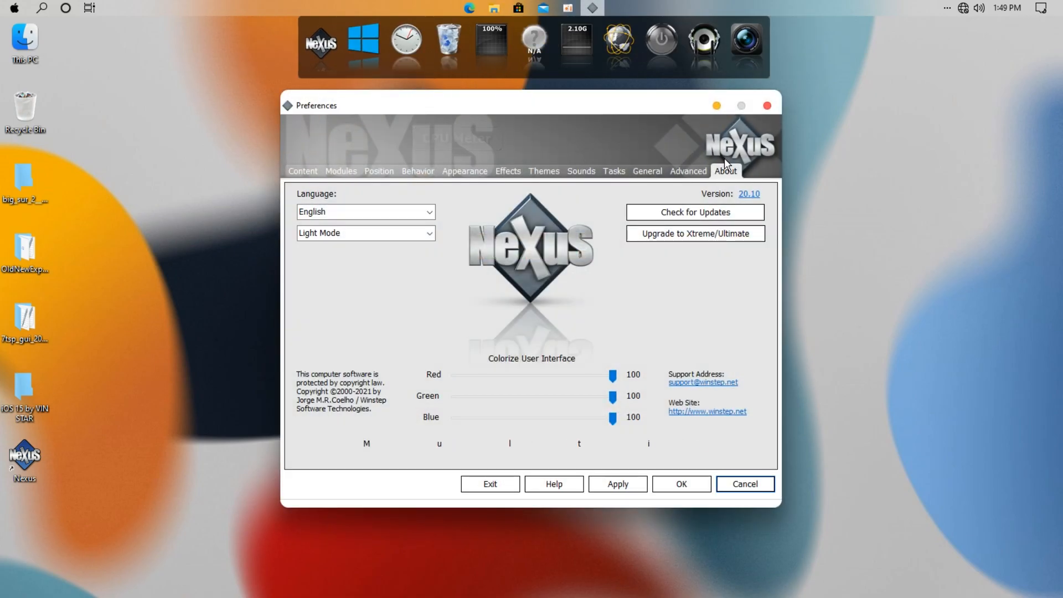
left_click(697, 174)
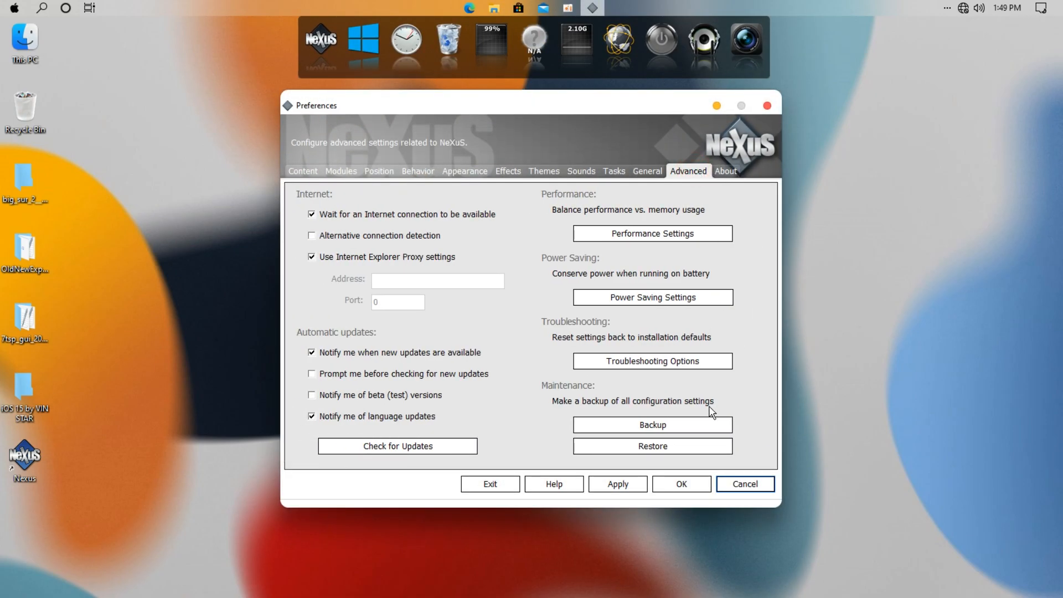
left_click(663, 451)
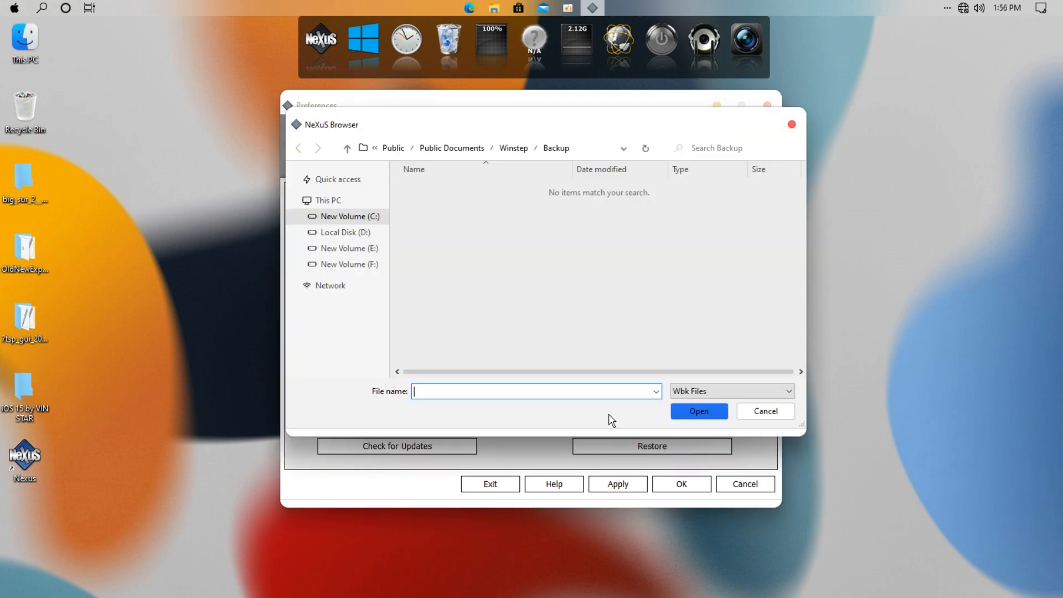
left_click(367, 179)
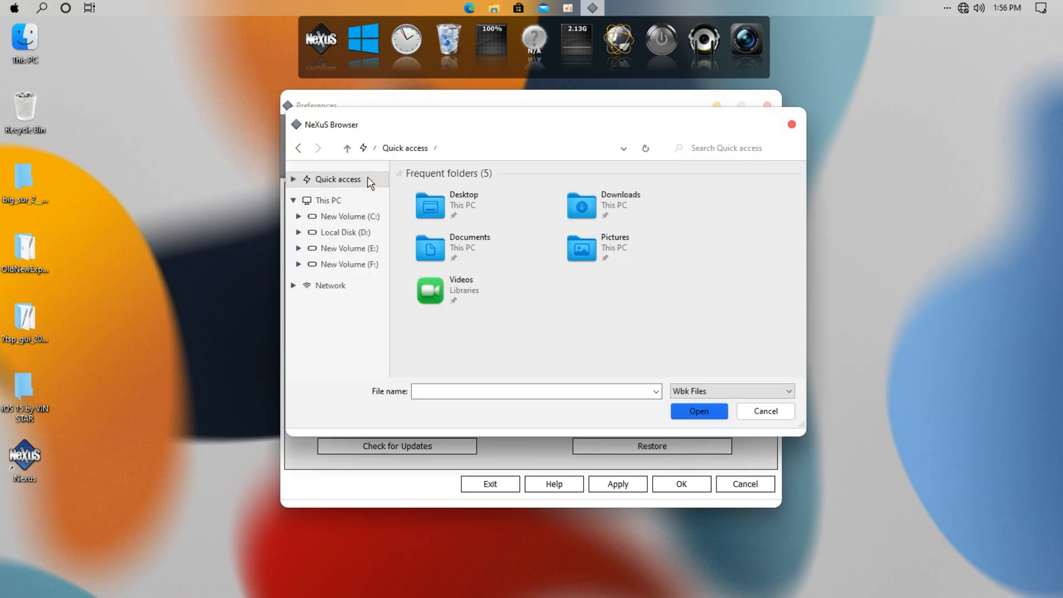
double_click(419, 222)
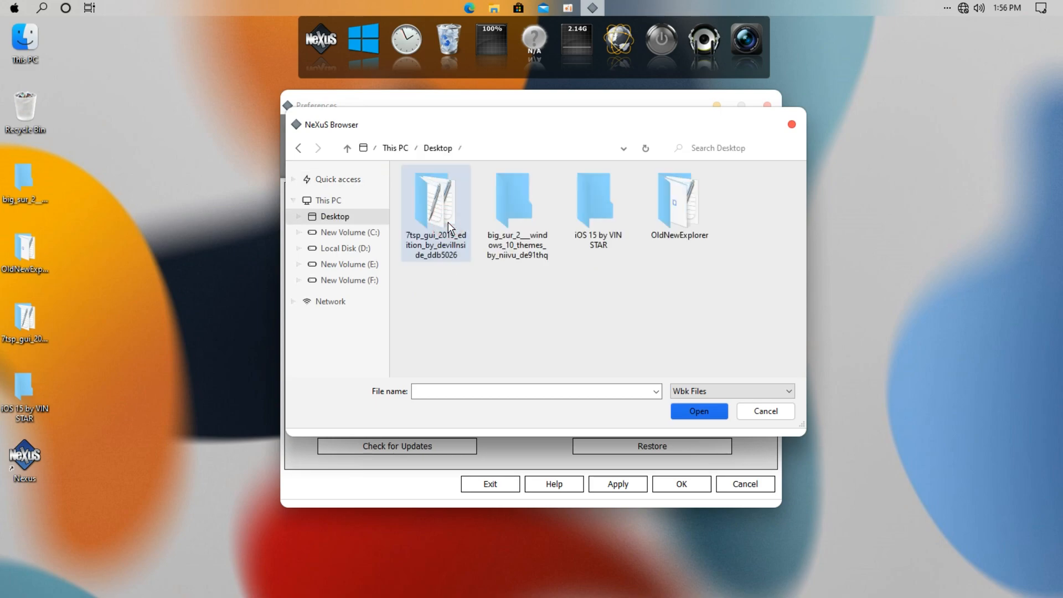
double_click(569, 226)
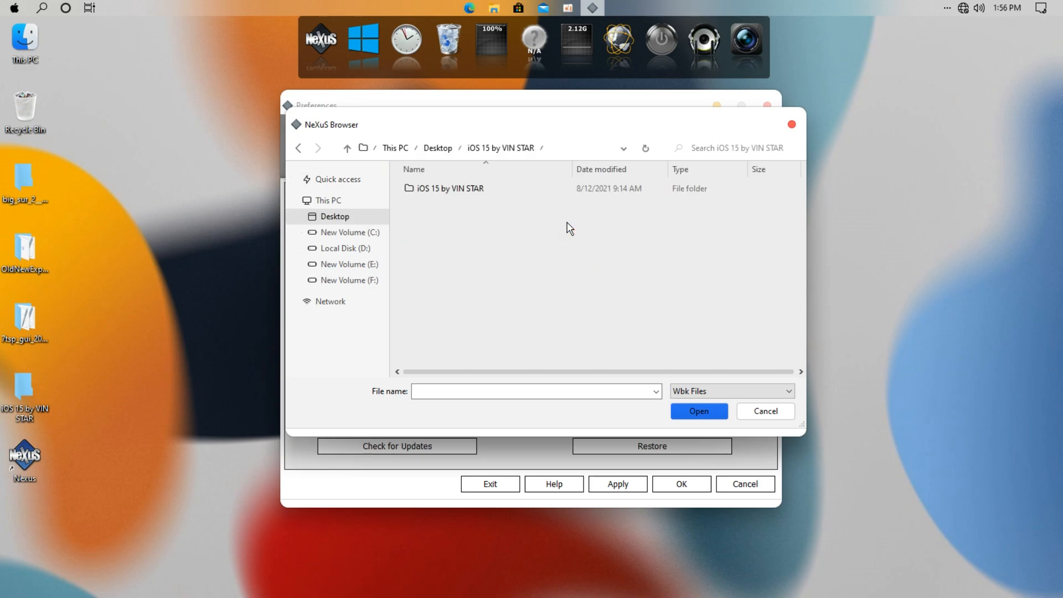
double_click(483, 193)
left_click(483, 193)
double_click(483, 194)
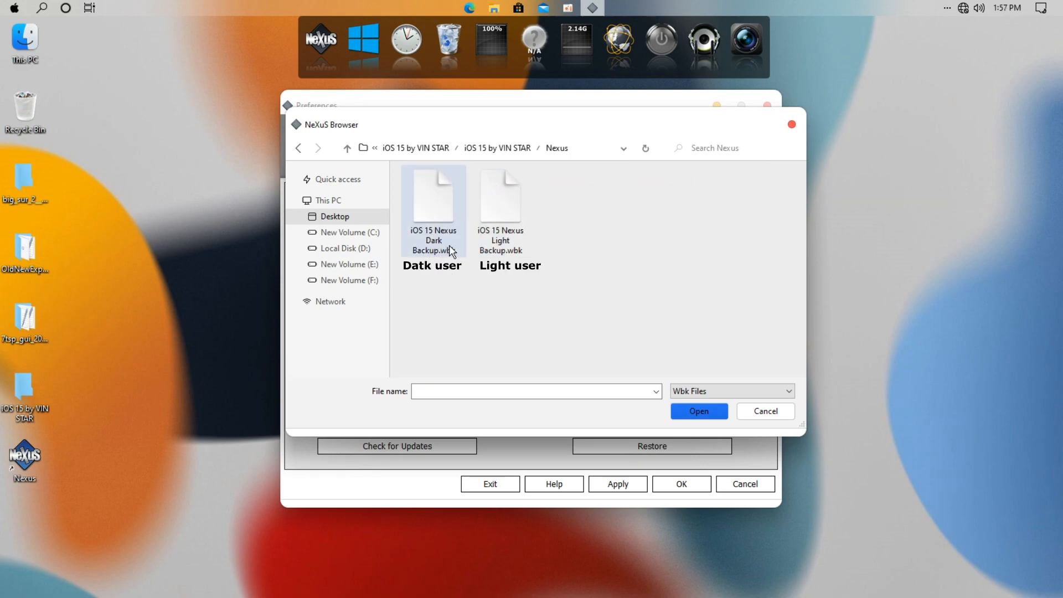
left_click(508, 244)
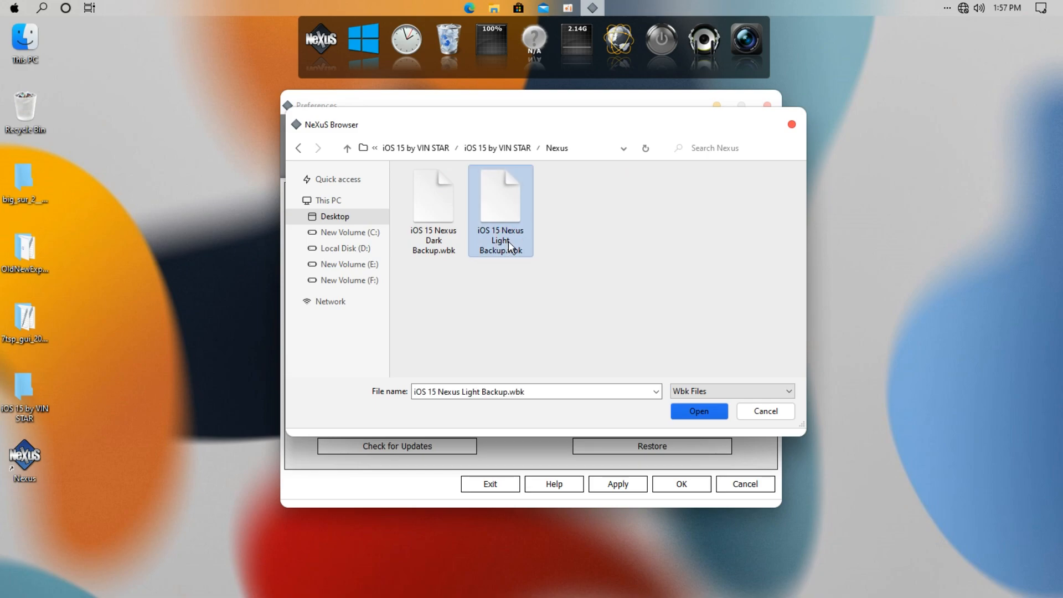
left_click(699, 412)
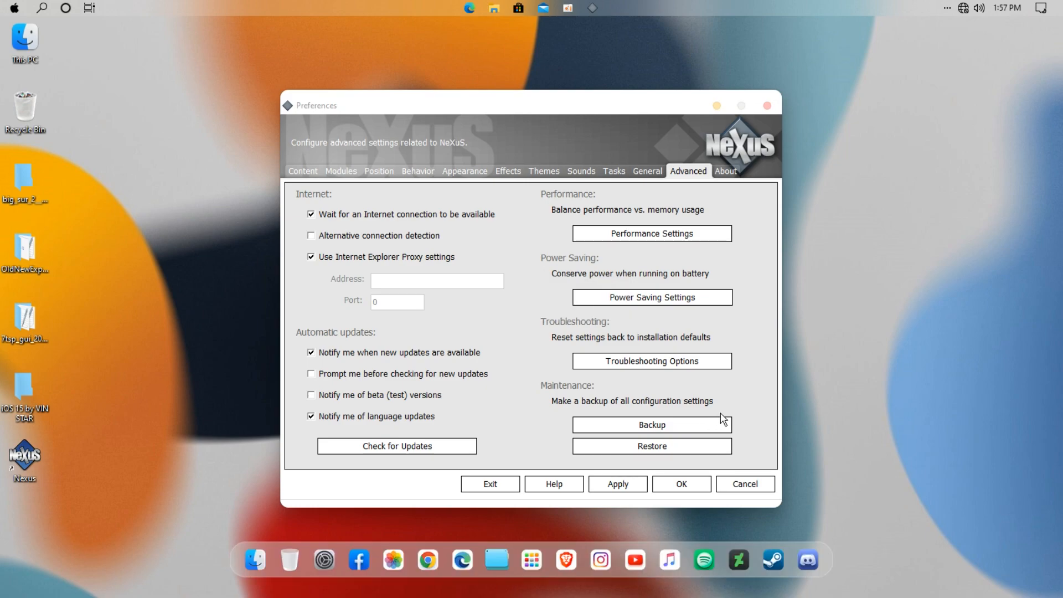
left_click(682, 485)
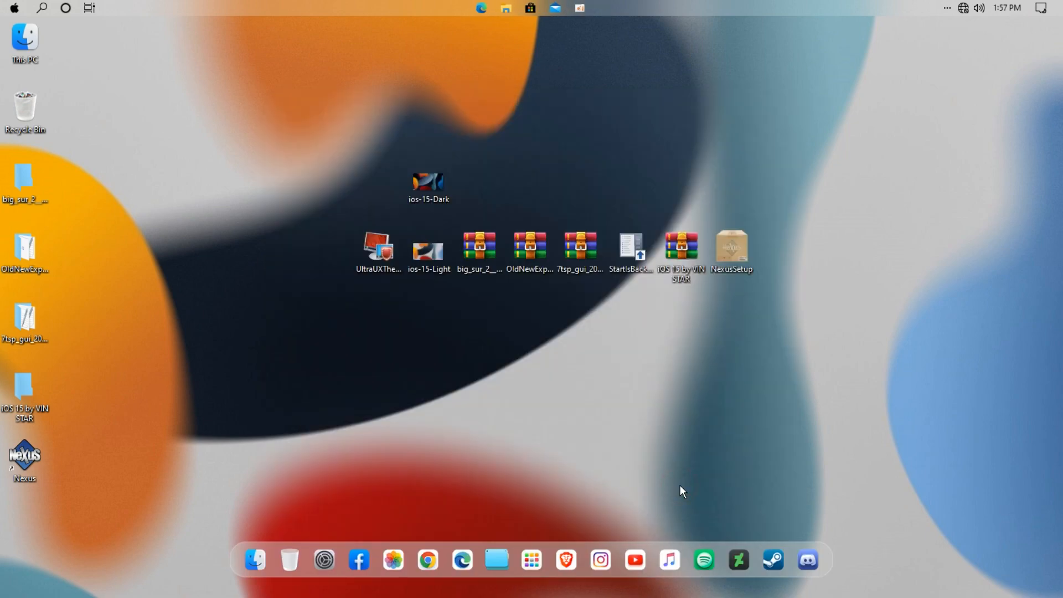
Hide all desktop icons.
right_click(680, 486)
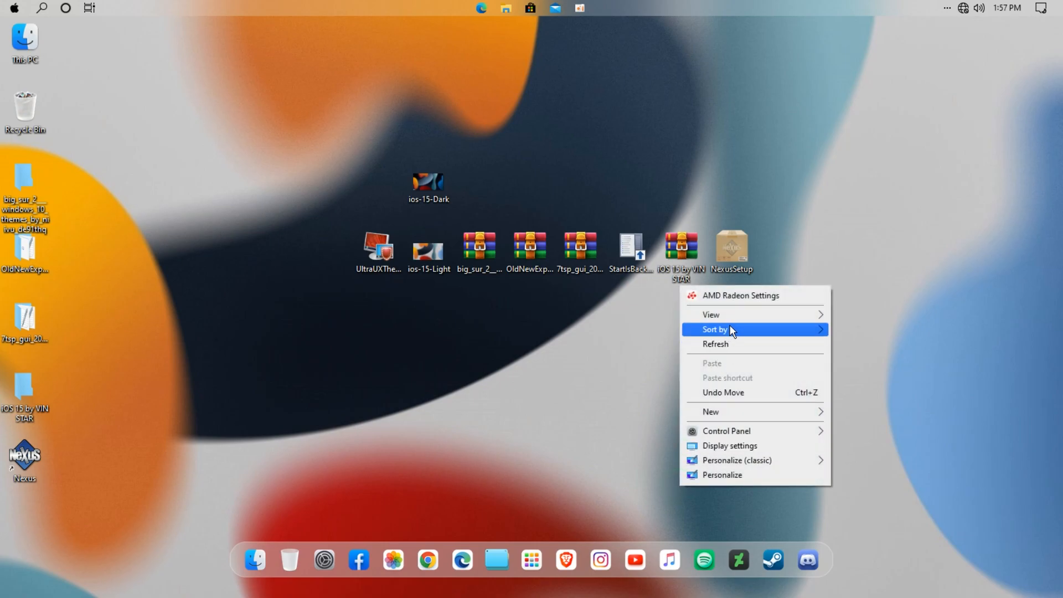
mouse_move(731, 327)
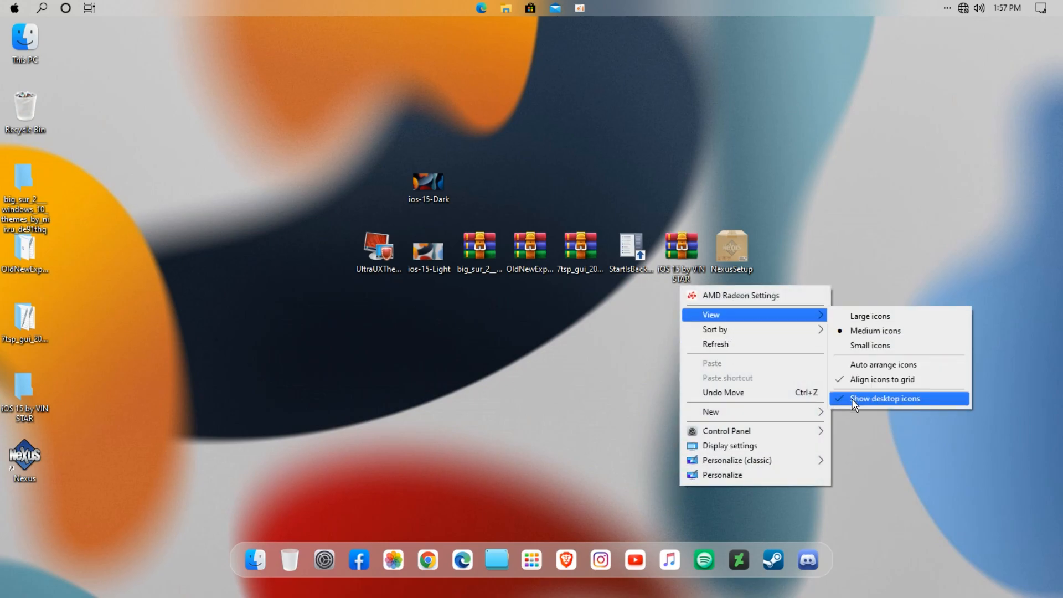
left_click(855, 399)
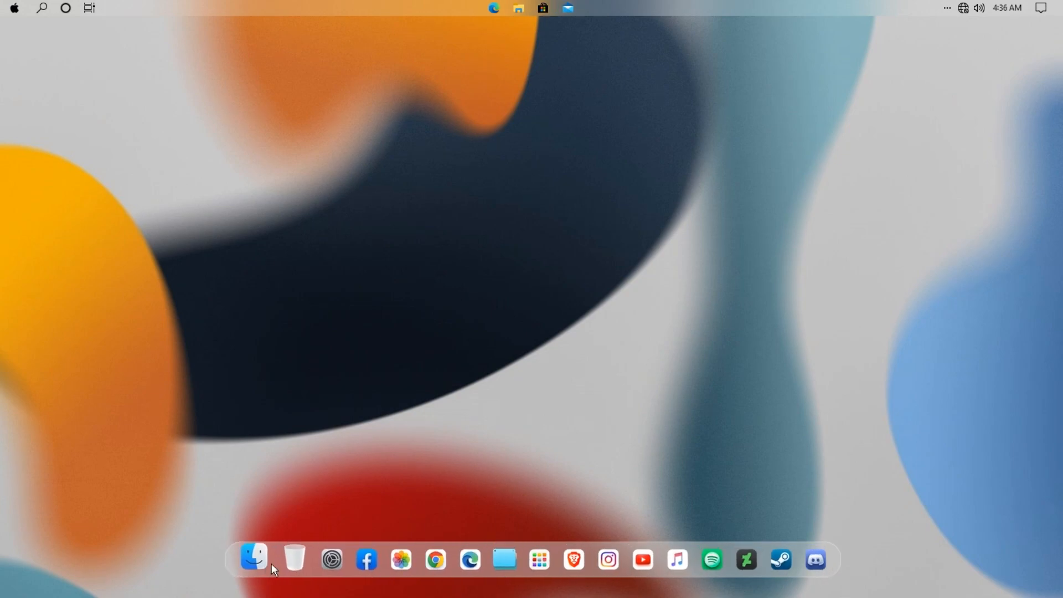
Inspect the themed file manager from the dock by viewing Quick access, Libraries and This PC, and close it and refresh the desktop.
left_click(530, 569)
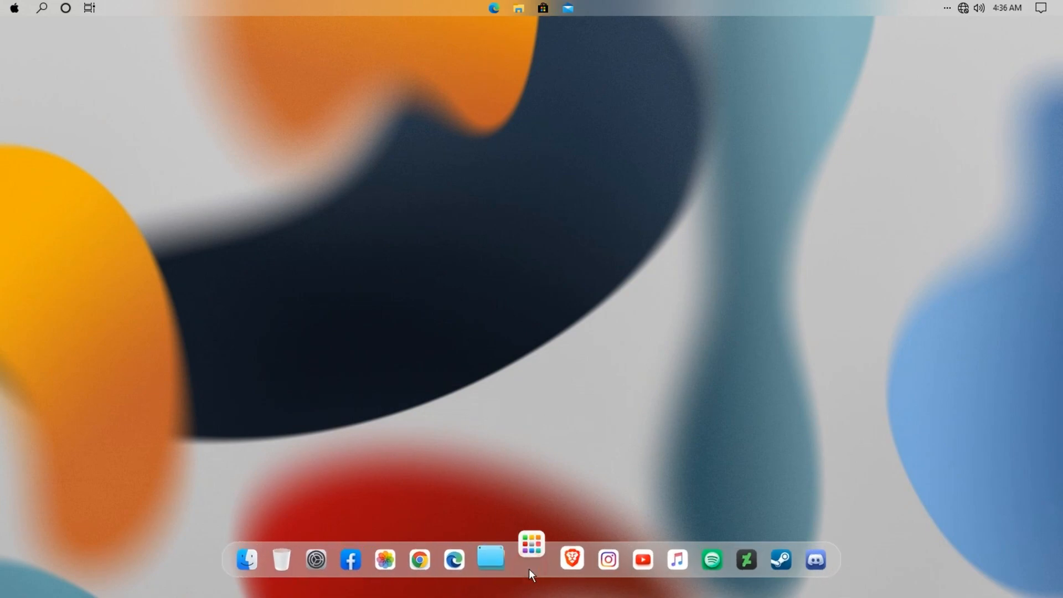
left_click(252, 551)
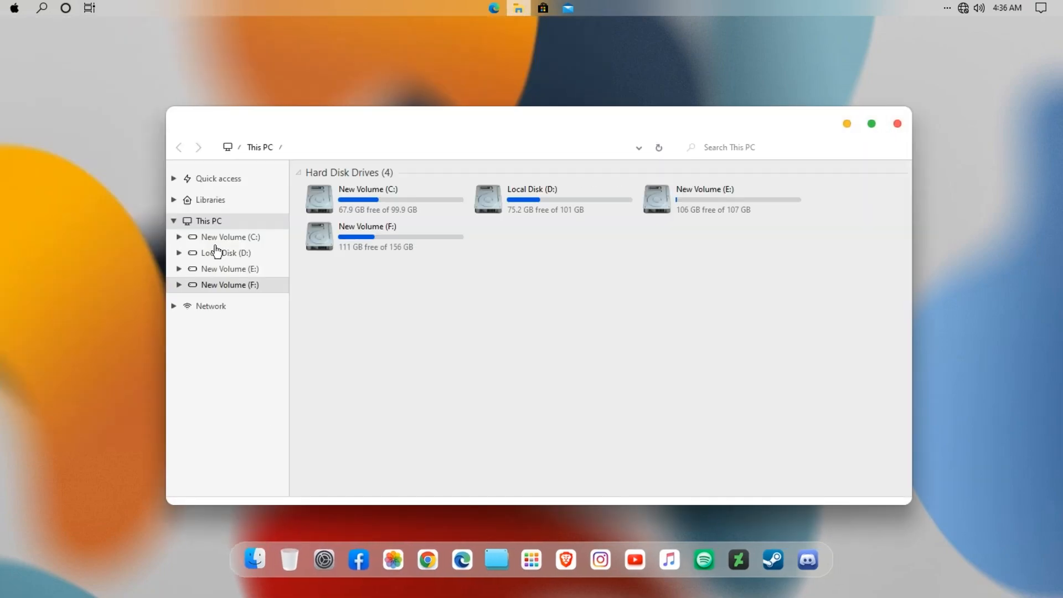
left_click(228, 185)
left_click(232, 198)
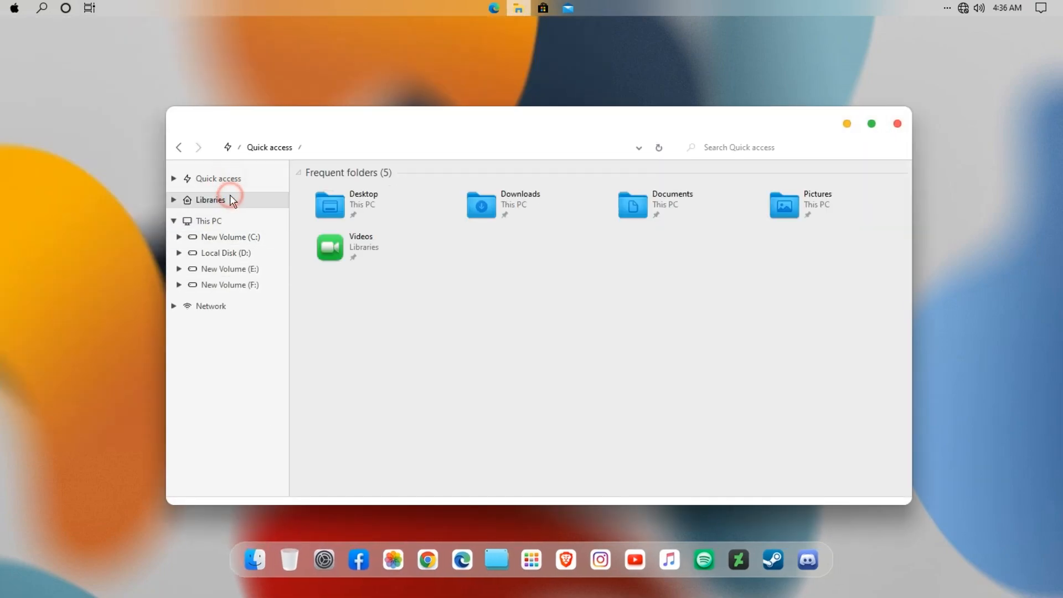
left_click(244, 222)
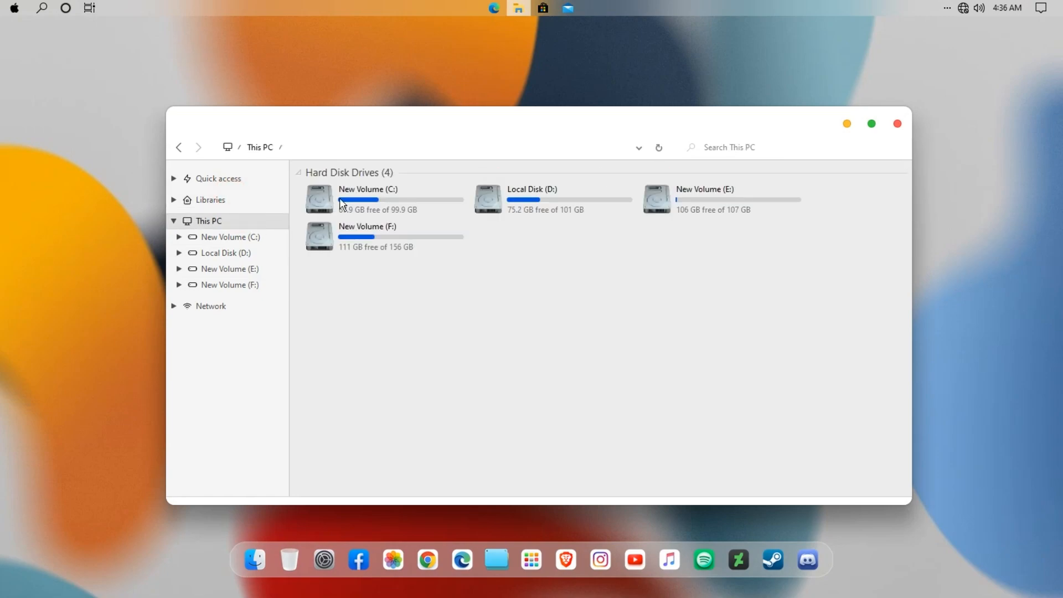
left_click(897, 123)
right_click(918, 125)
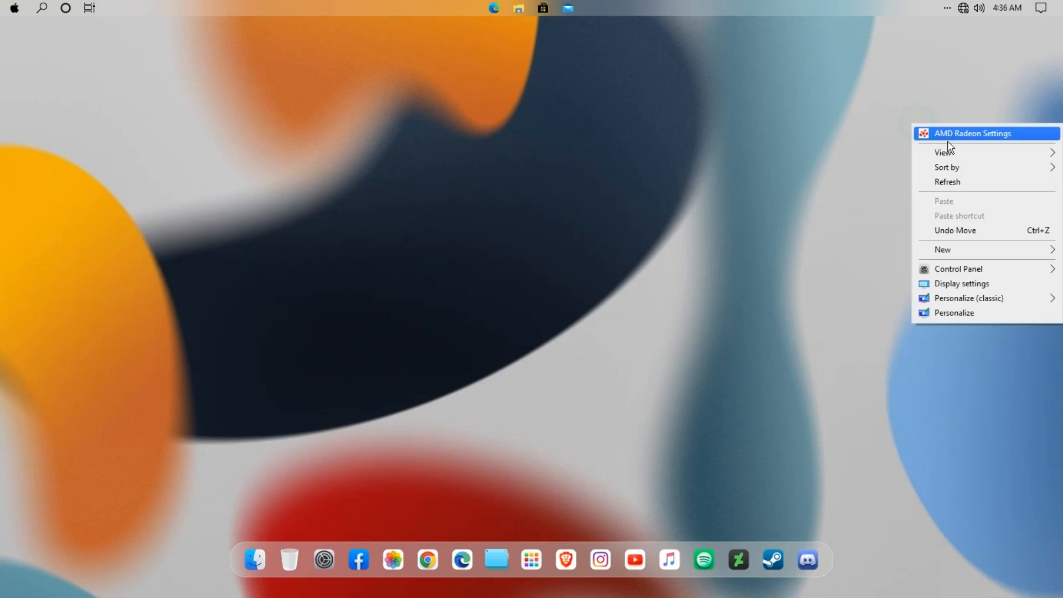
left_click(936, 180)
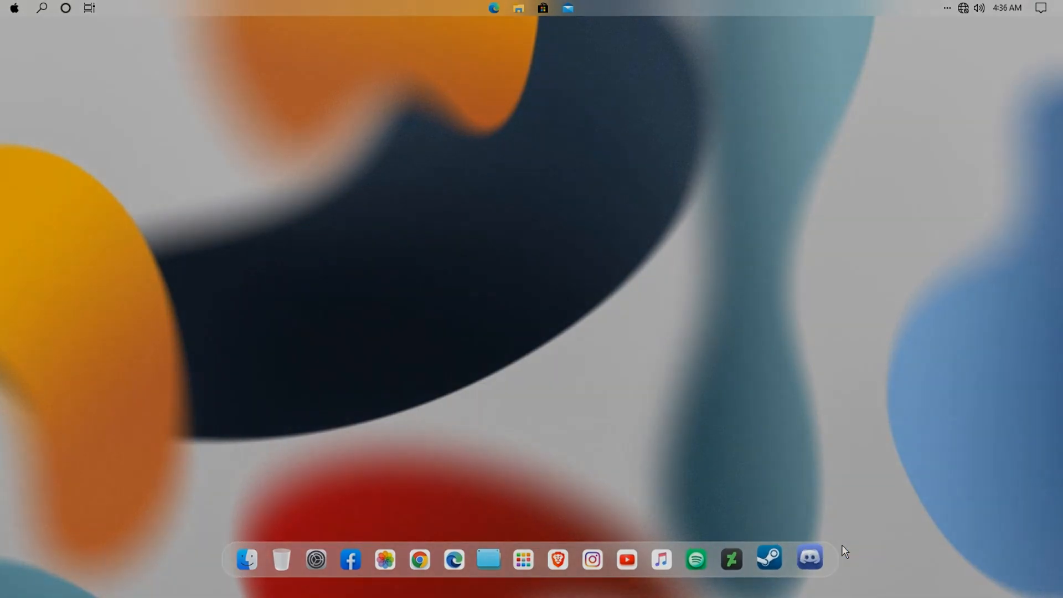